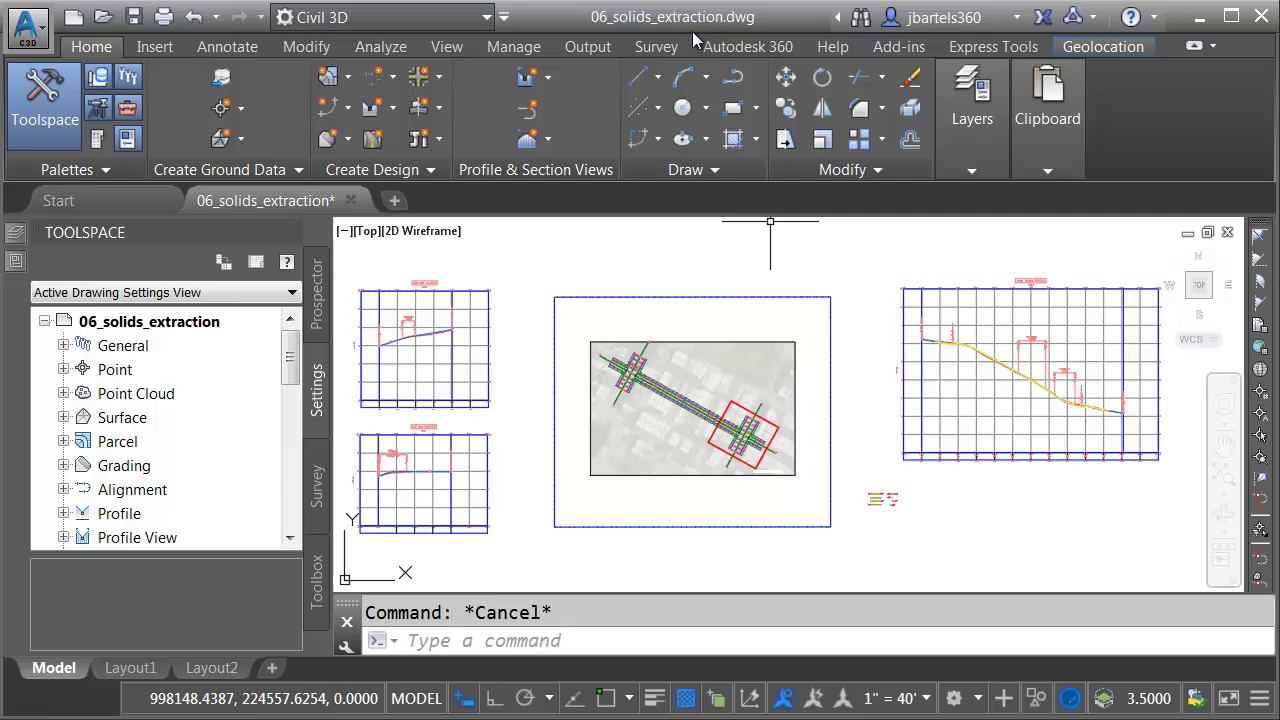
# Zoom in until the corridor and red intersection polygon fill the aerial view
pyautogui.scroll(3, 685, 413)
pyautogui.scroll(2, 686, 428)
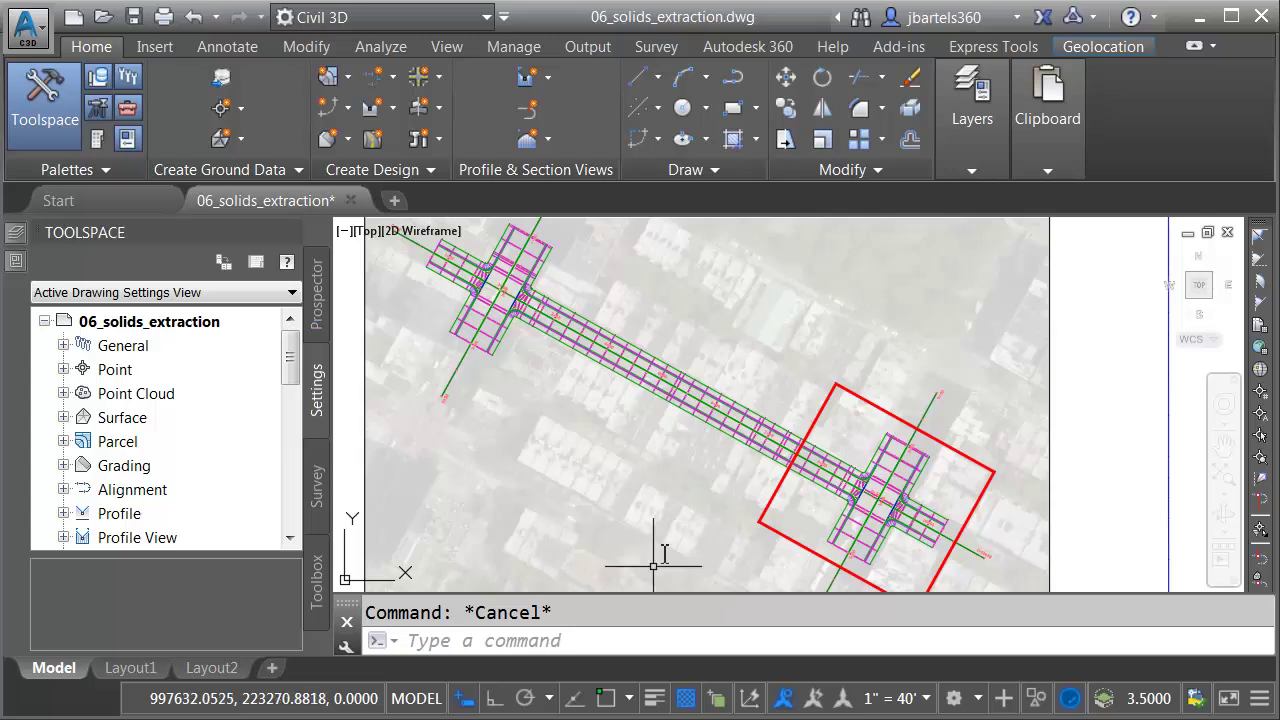
# Extract Corridor Solids from the 89th St. corridor, limited to the region inside the red polygon
pyautogui.click(731, 435)
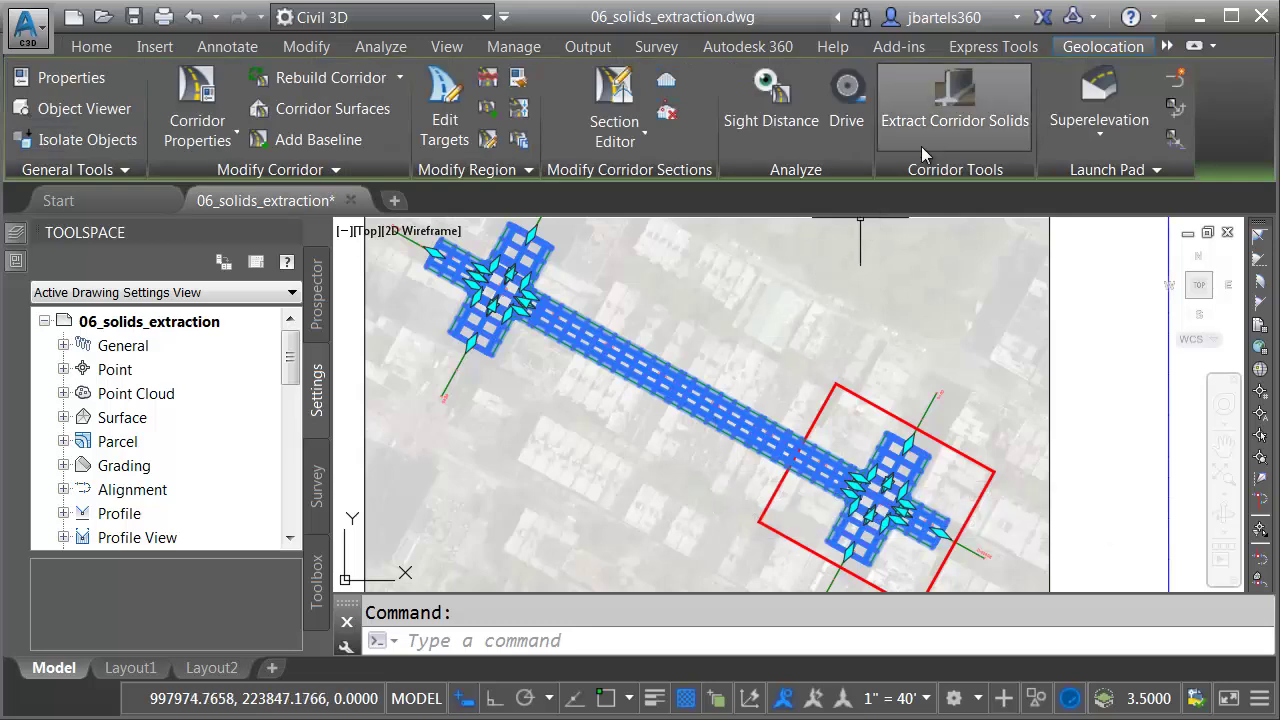
pyautogui.click(962, 100)
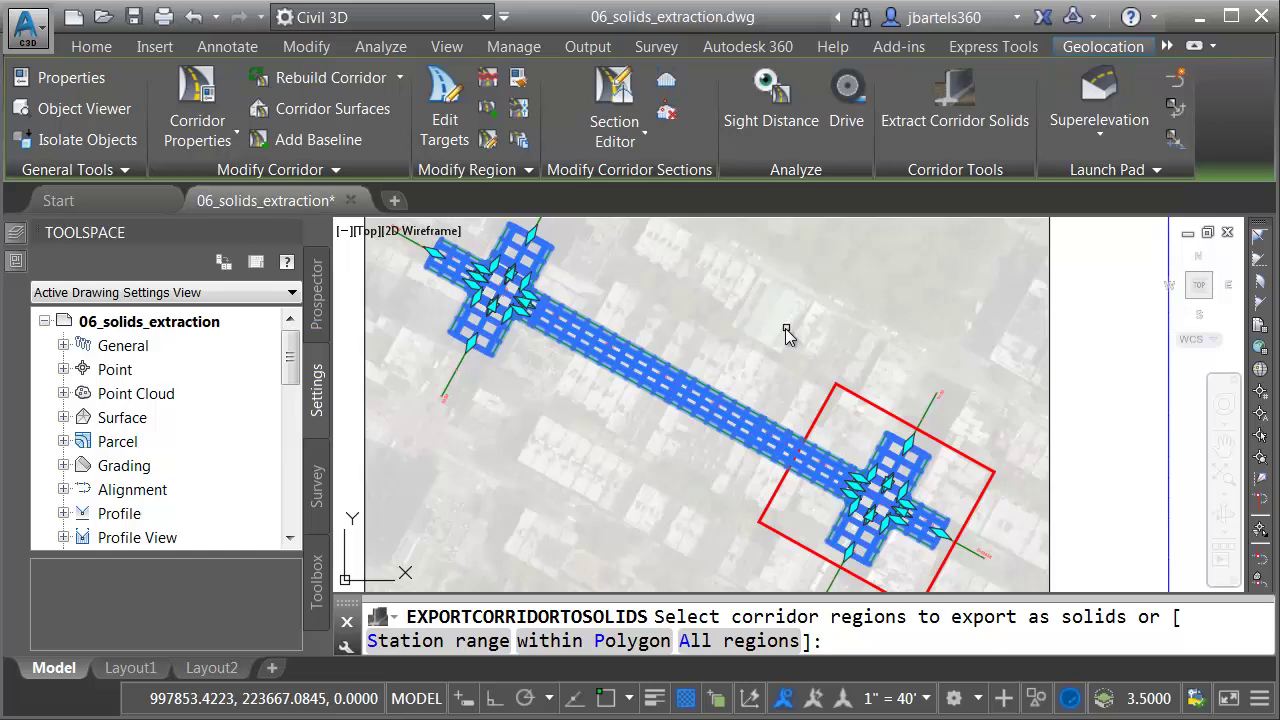
pyautogui.click(616, 645)
pyautogui.scroll(5, 770, 558)
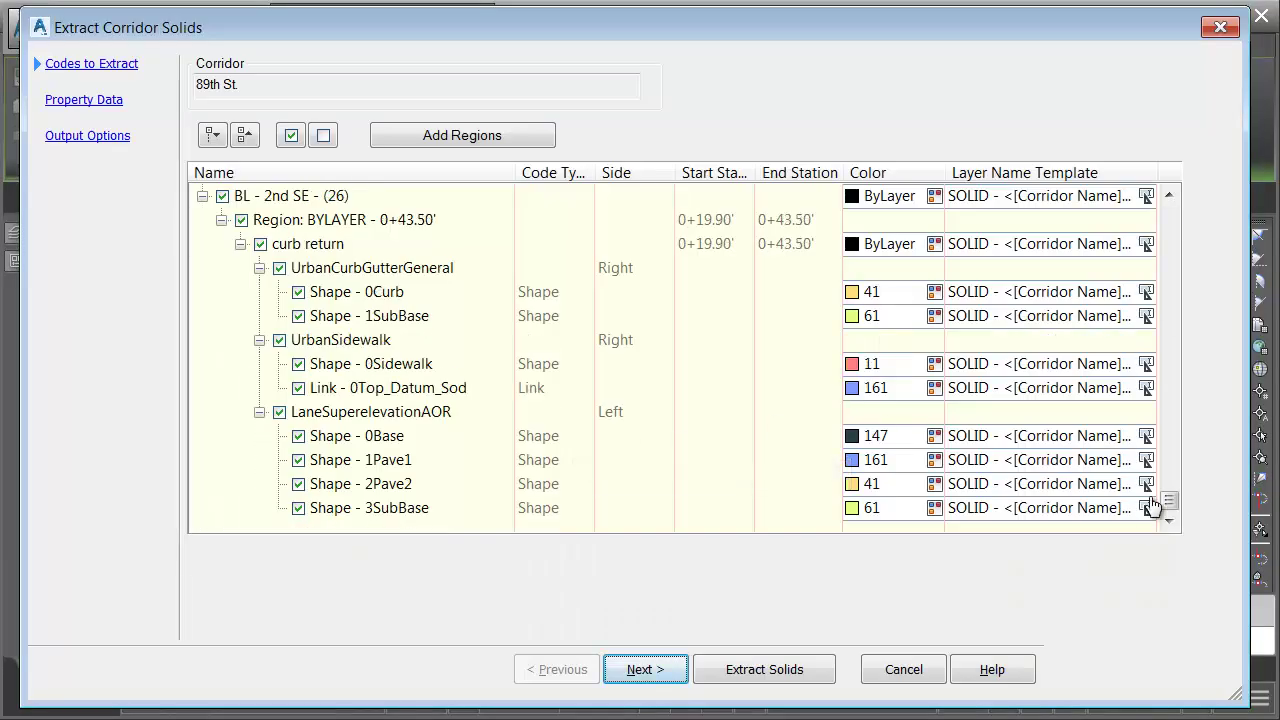
# Collapse the tree, then expand BL - 89th Street > Region > 89th Street > LaneSuperelevationAOR shapes
pyautogui.moveTo(1167, 504); pyautogui.dragTo(1191, 213)
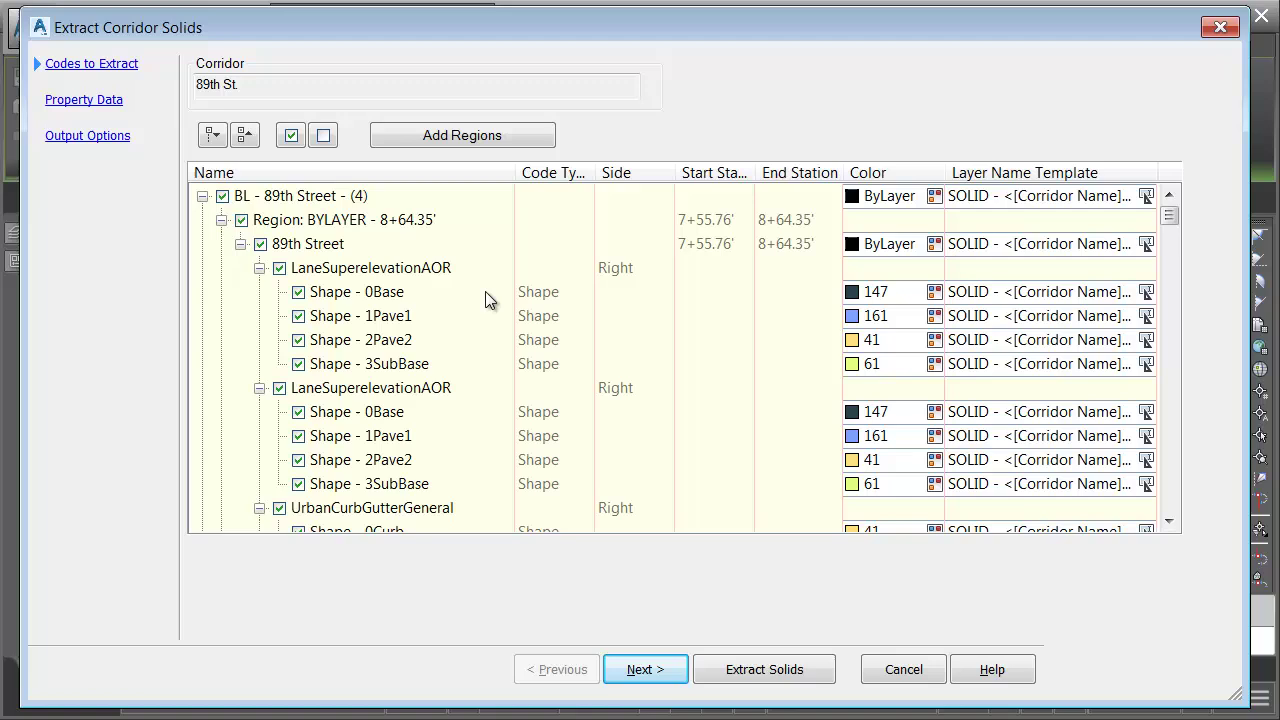
pyautogui.click(246, 137)
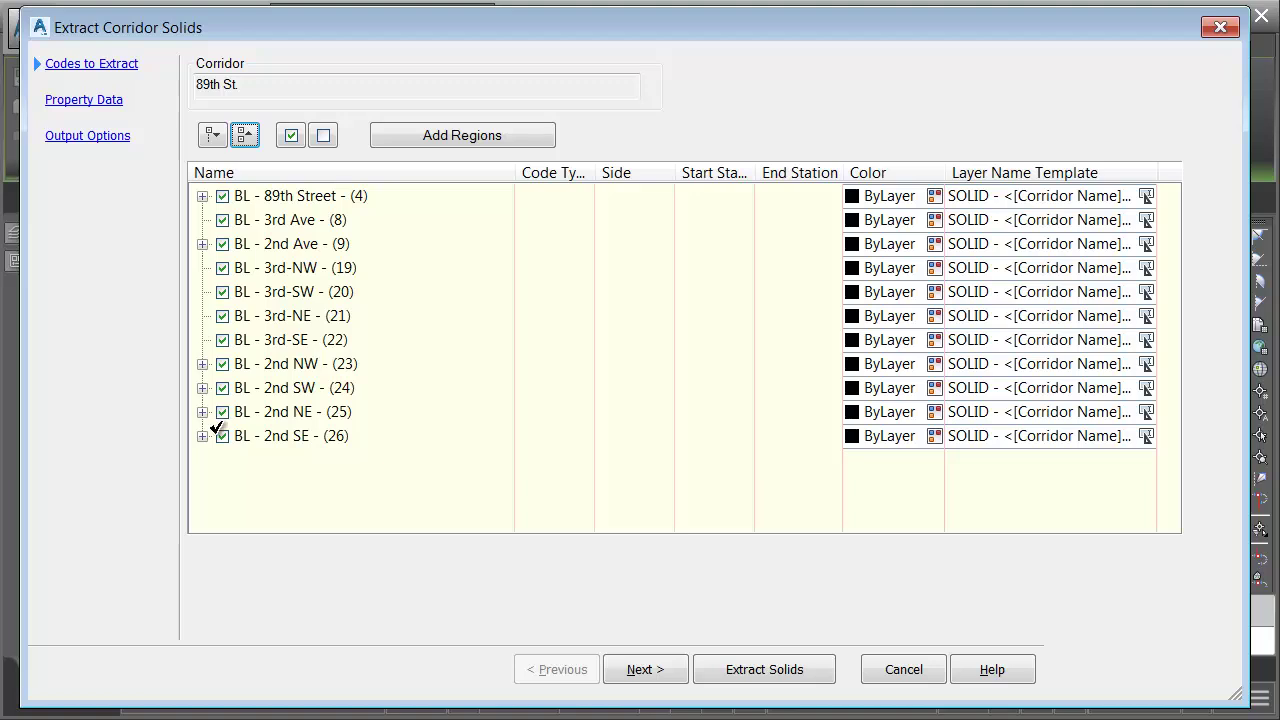
pyautogui.click(202, 197)
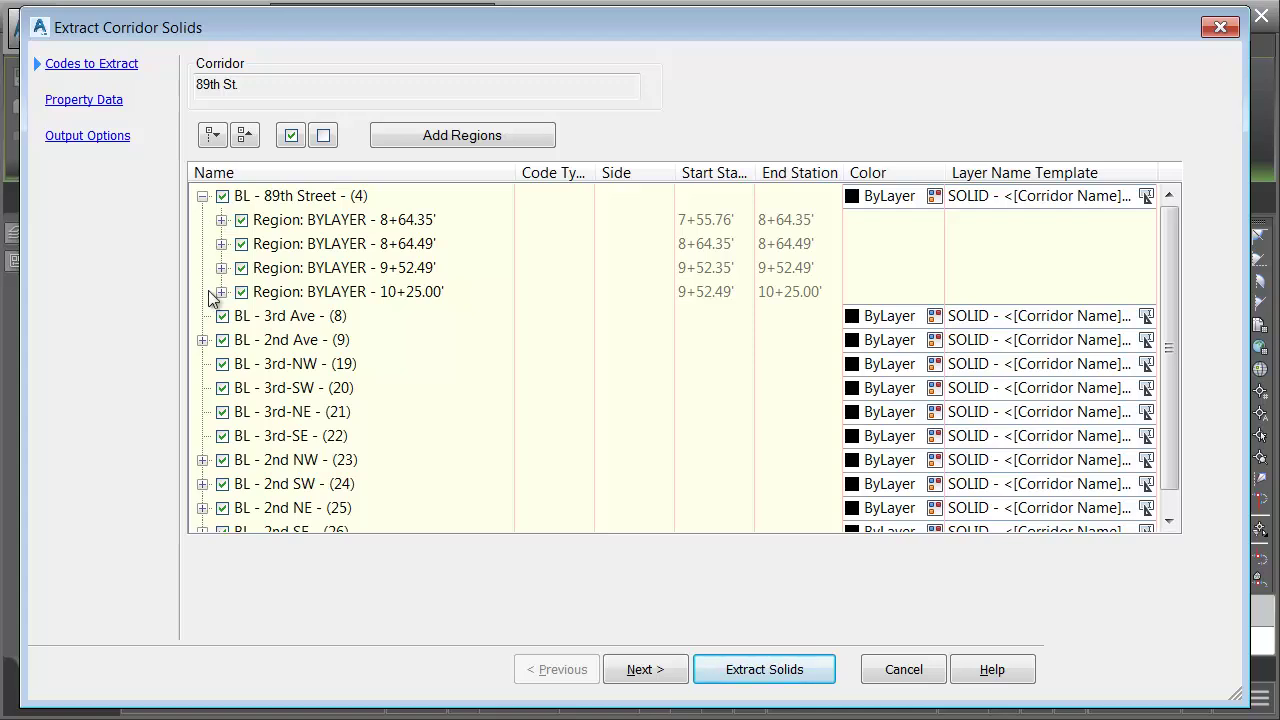
pyautogui.click(221, 220)
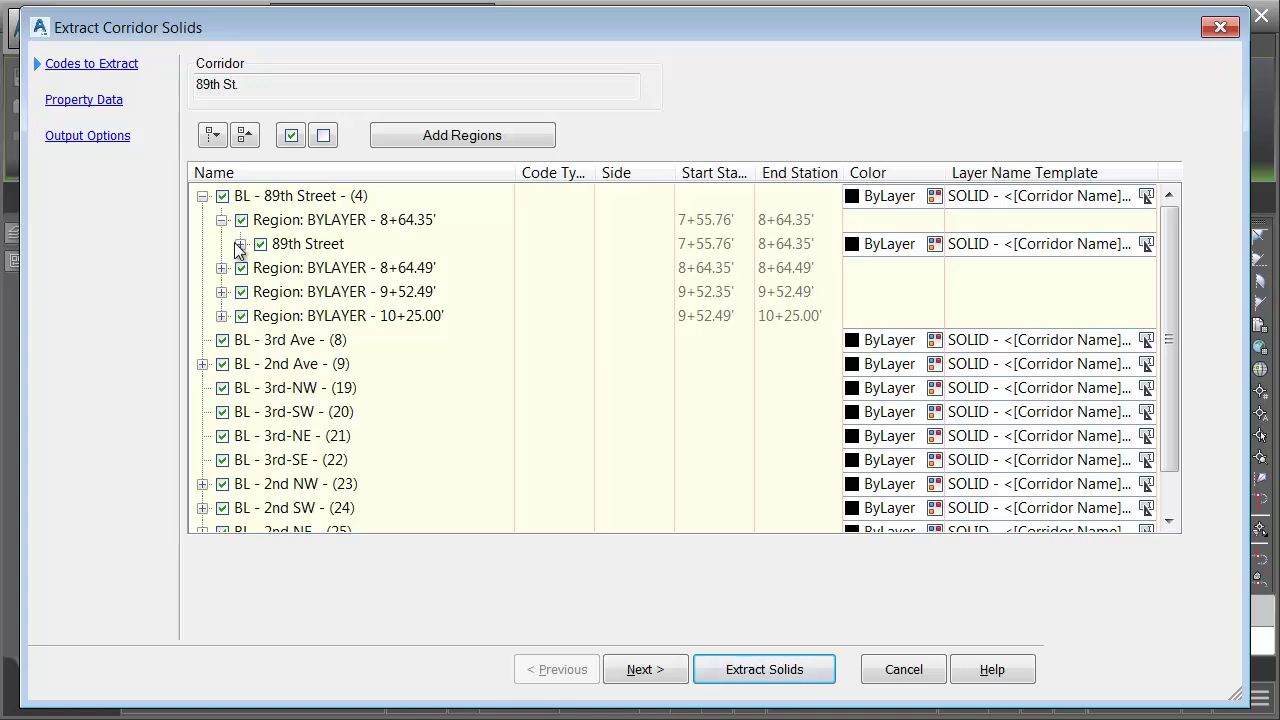
pyautogui.click(237, 244)
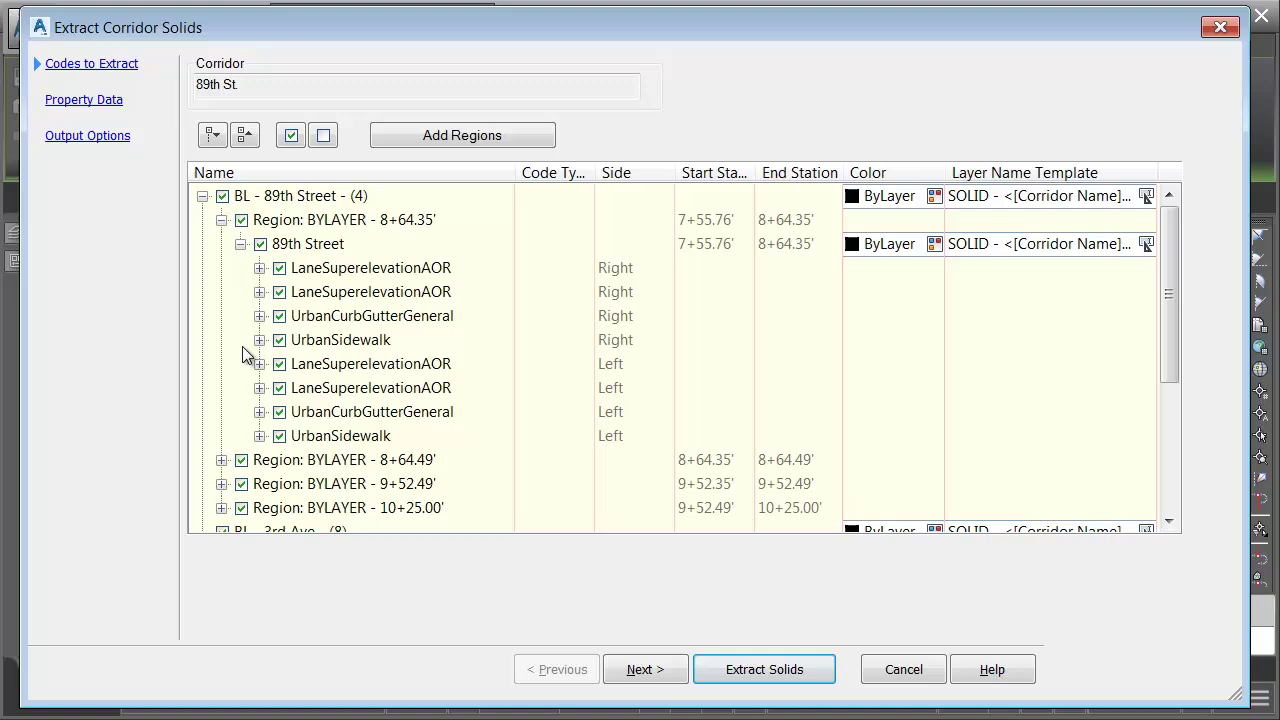
pyautogui.click(259, 268)
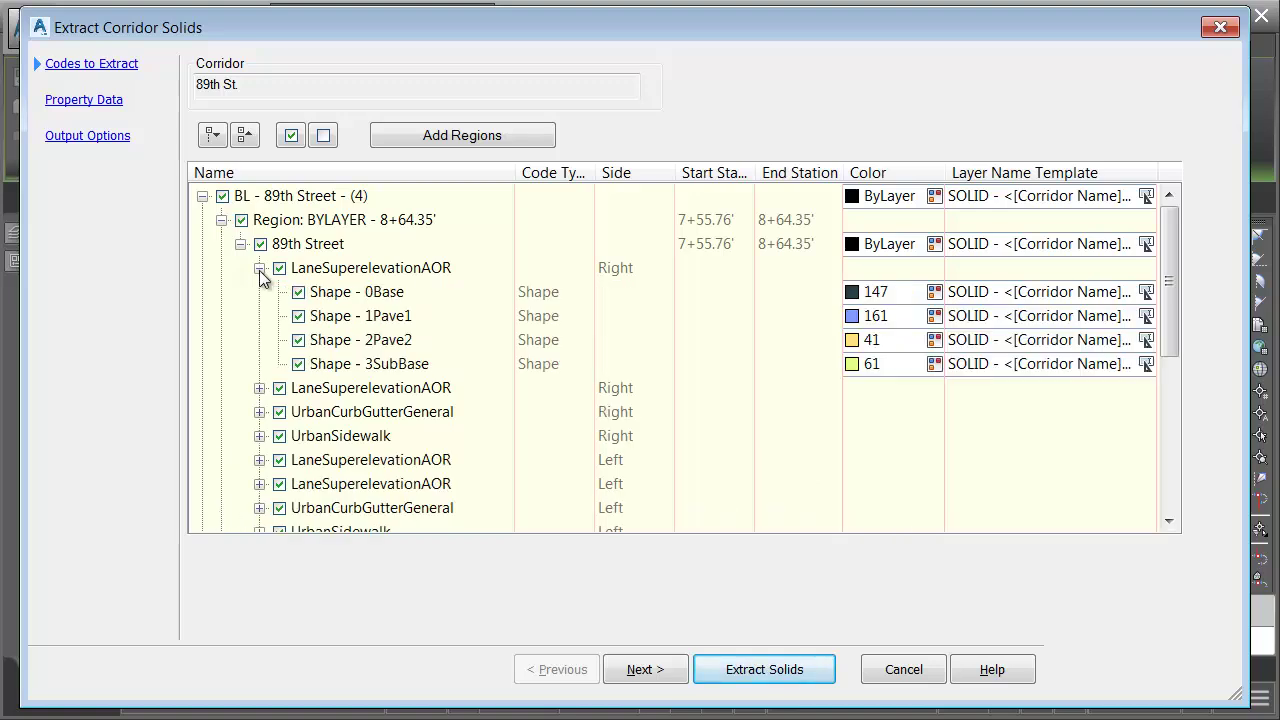
# Set Shape - 0Base to red and apply it to all shapes with the same code
pyautogui.click(934, 293)
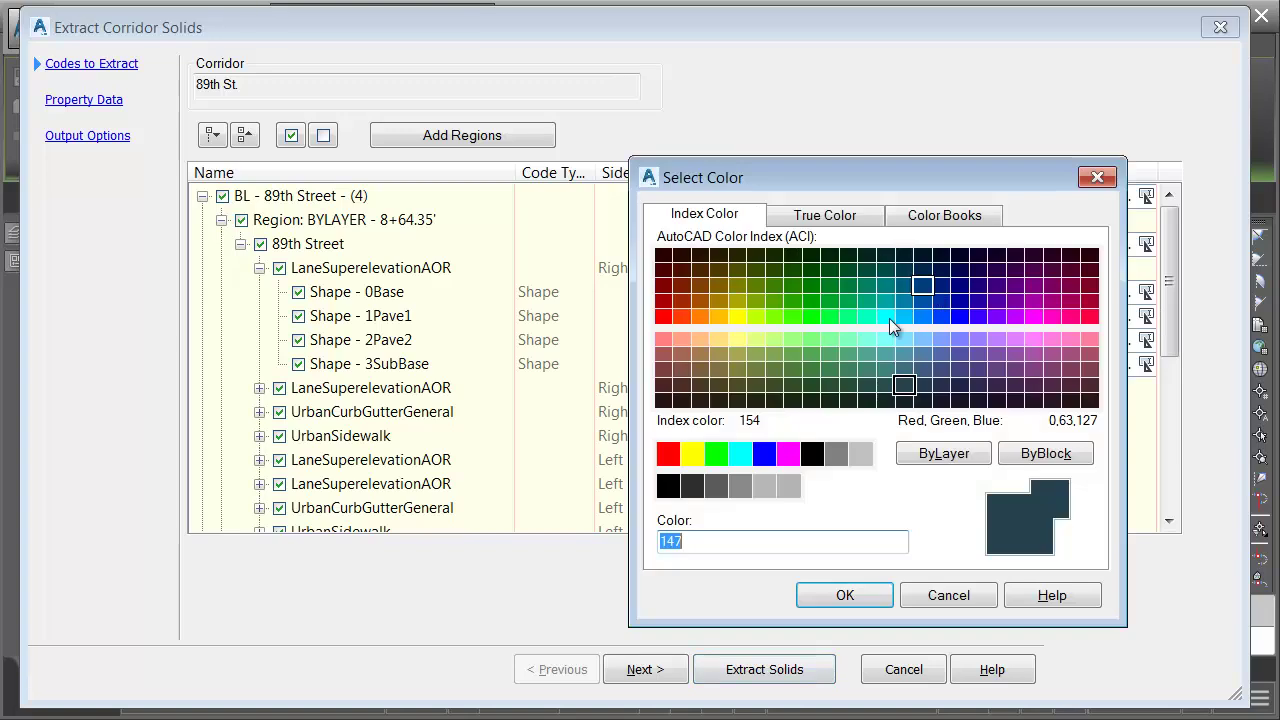
pyautogui.click(670, 453)
pyautogui.click(835, 597)
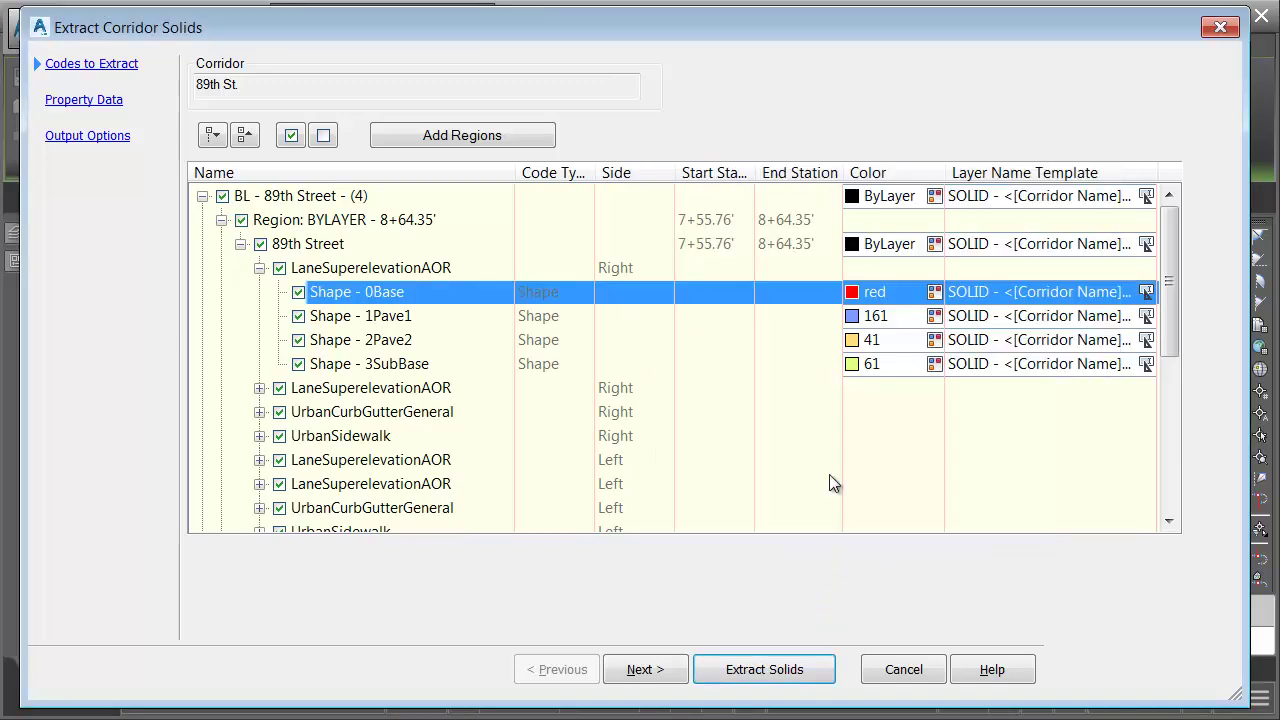
pyautogui.click(212, 135)
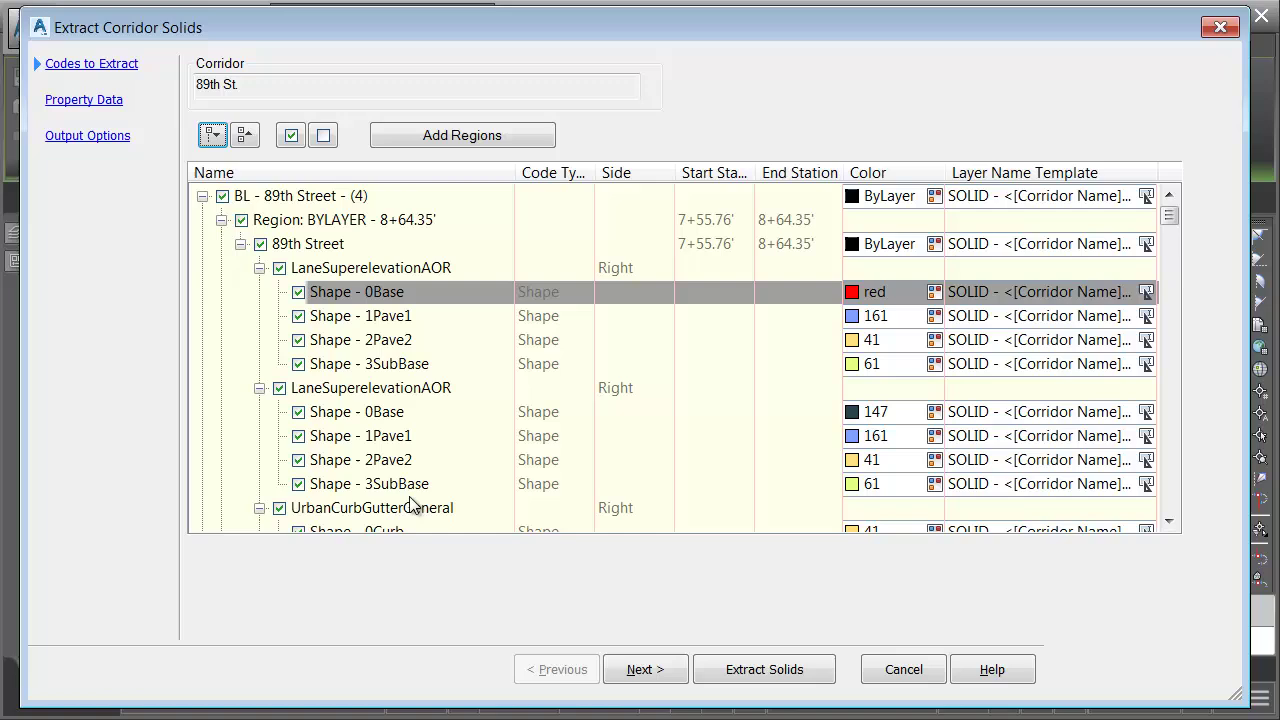
pyautogui.rightClick(481, 289)
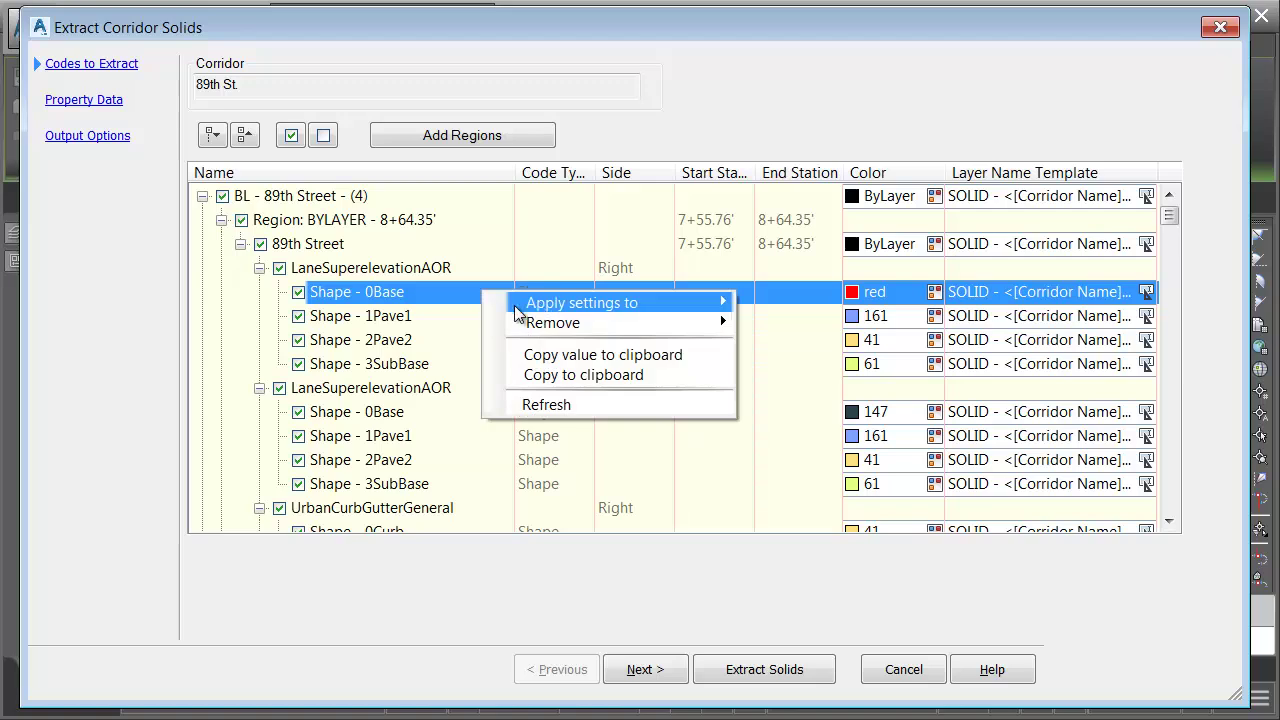
pyautogui.moveTo(574, 302)
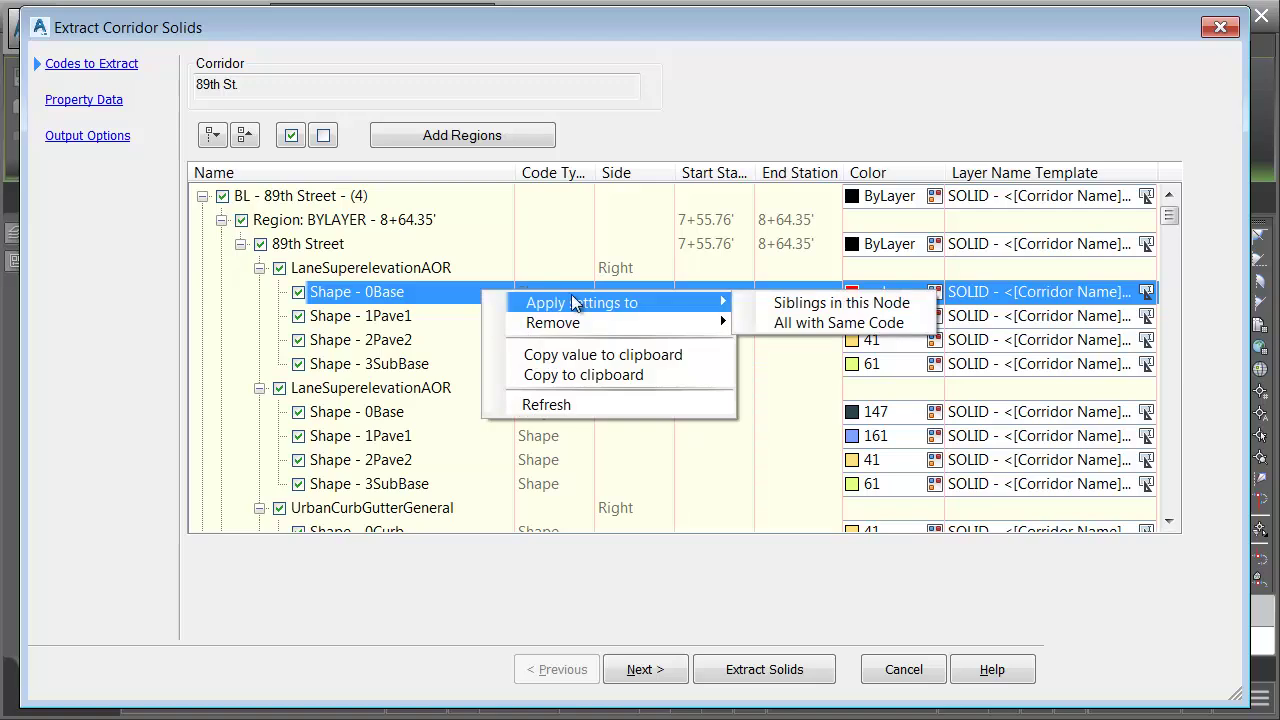
pyautogui.click(781, 323)
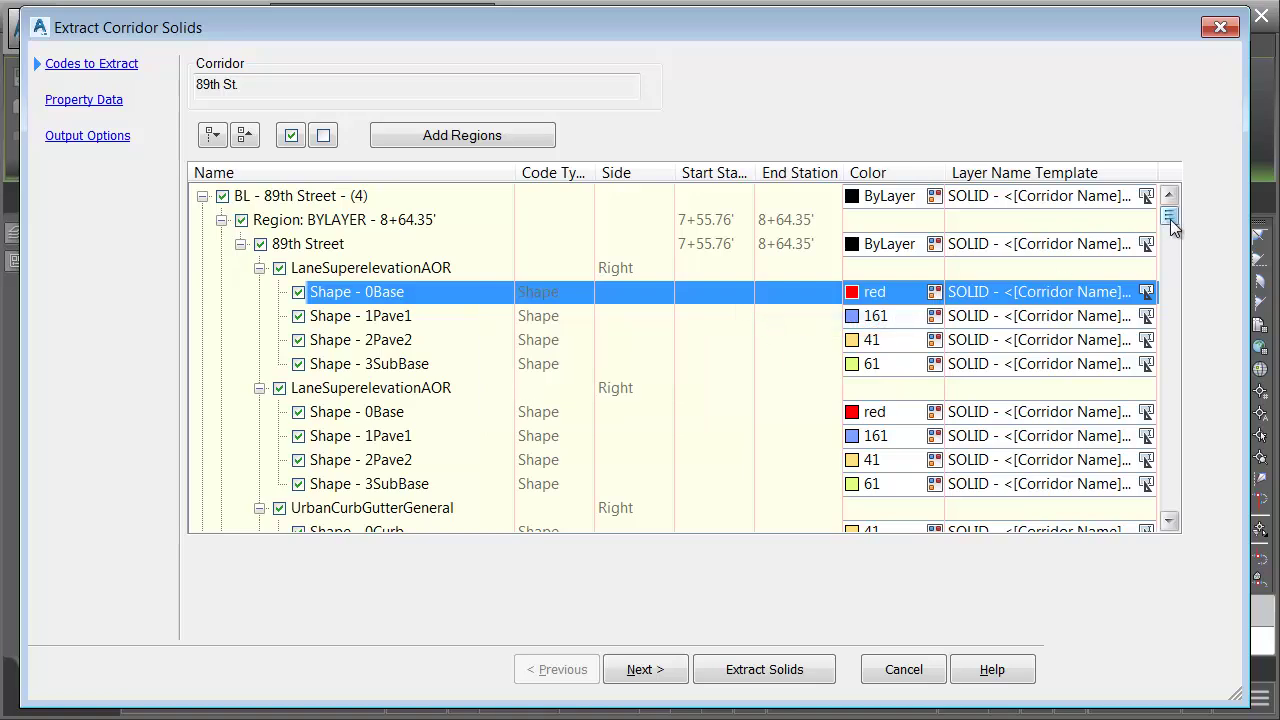
pyautogui.moveTo(1172, 228)
pyautogui.mouseDown()
pyautogui.moveTo(1149, 251)
pyautogui.moveTo(1183, 228)
pyautogui.moveTo(1180, 214)
pyautogui.mouseUp()
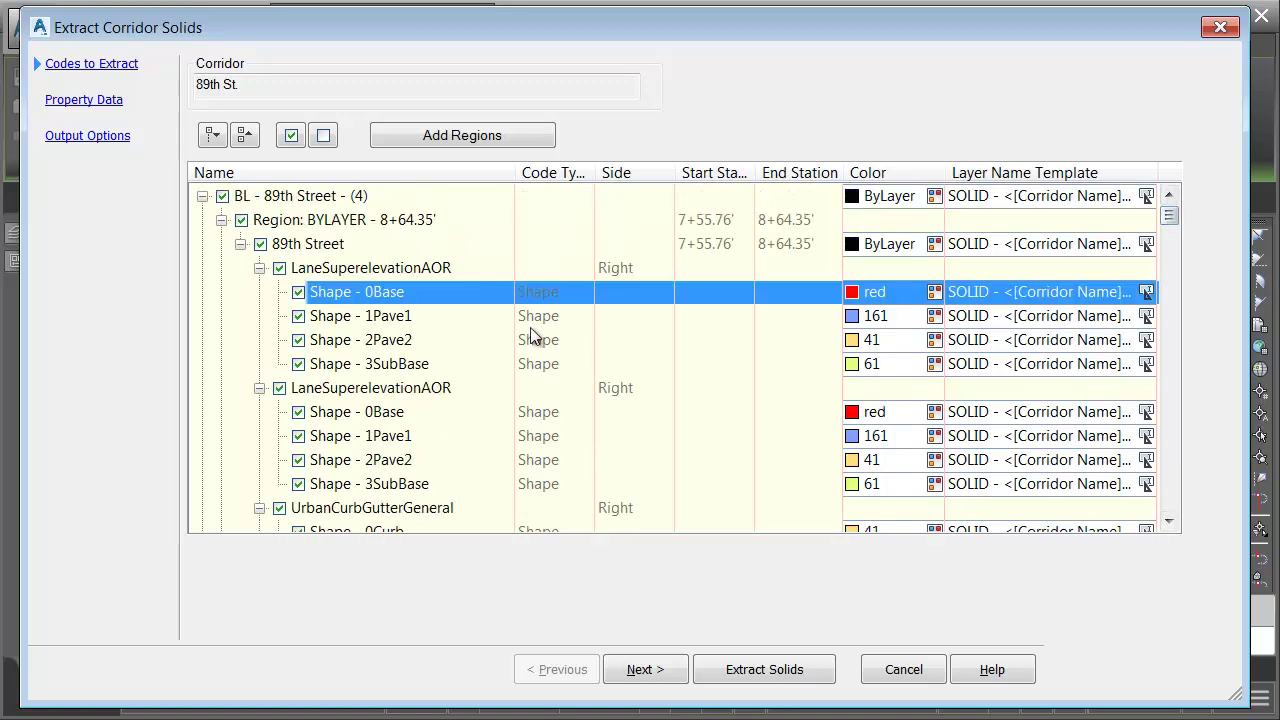
# Set Shape - 1Pave1 to green and apply it to all shapes with the same code
pyautogui.click(931, 316)
pyautogui.click(716, 453)
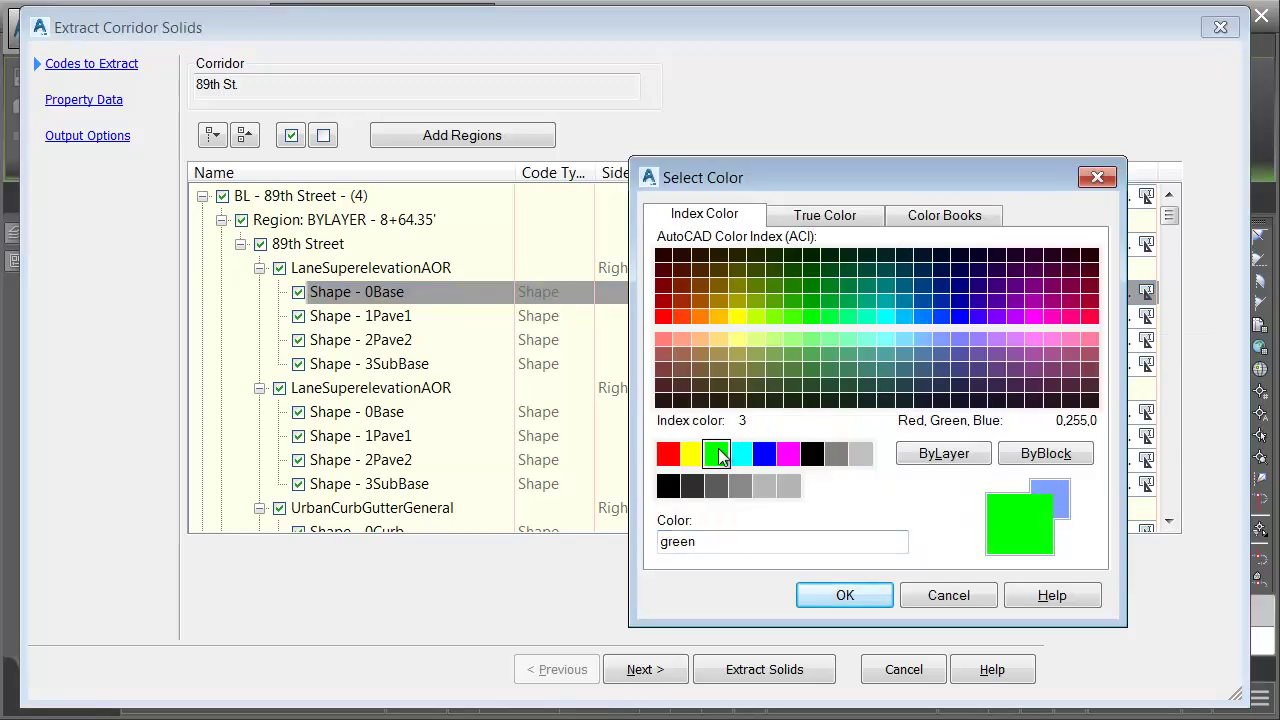
pyautogui.click(818, 595)
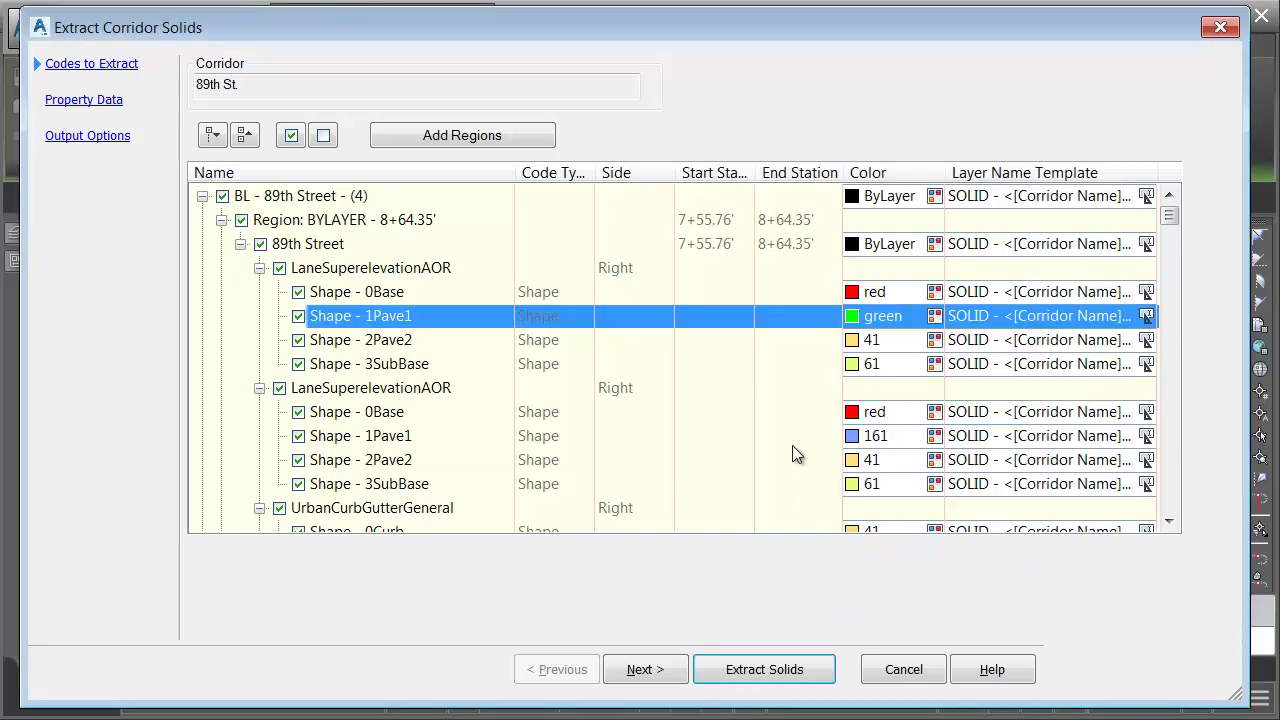
pyautogui.rightClick(703, 316)
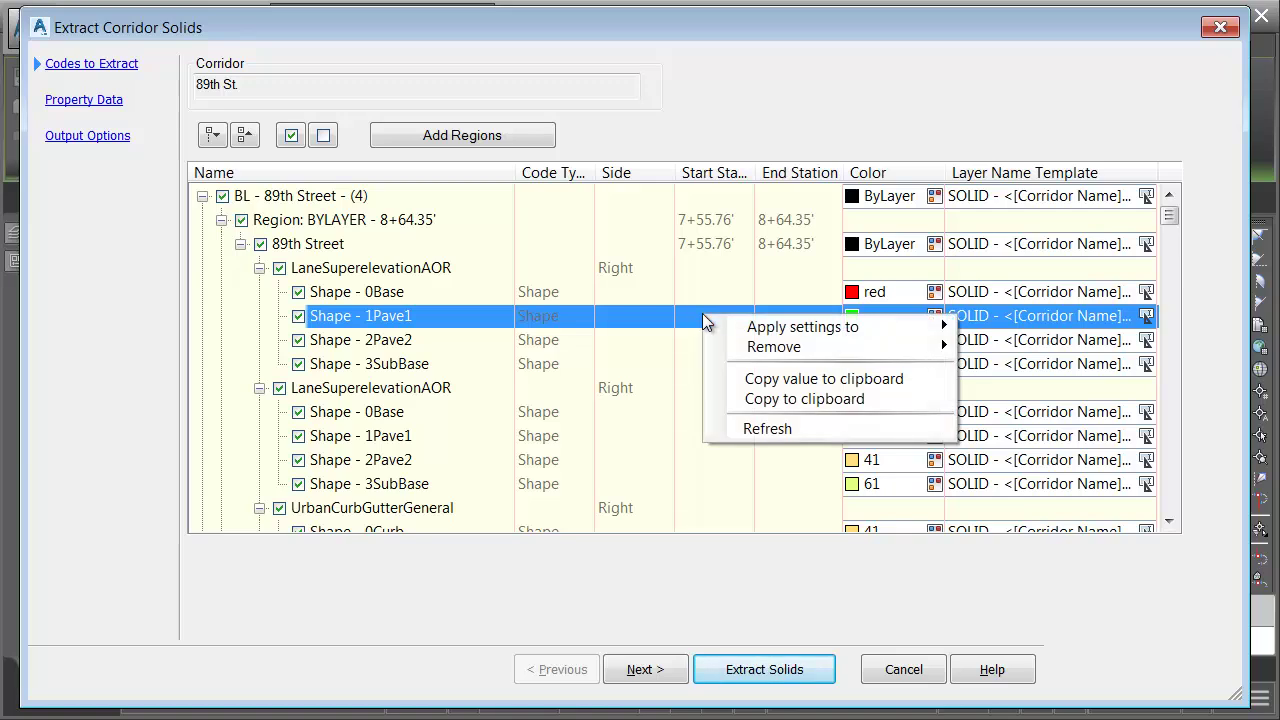
pyautogui.moveTo(741, 326)
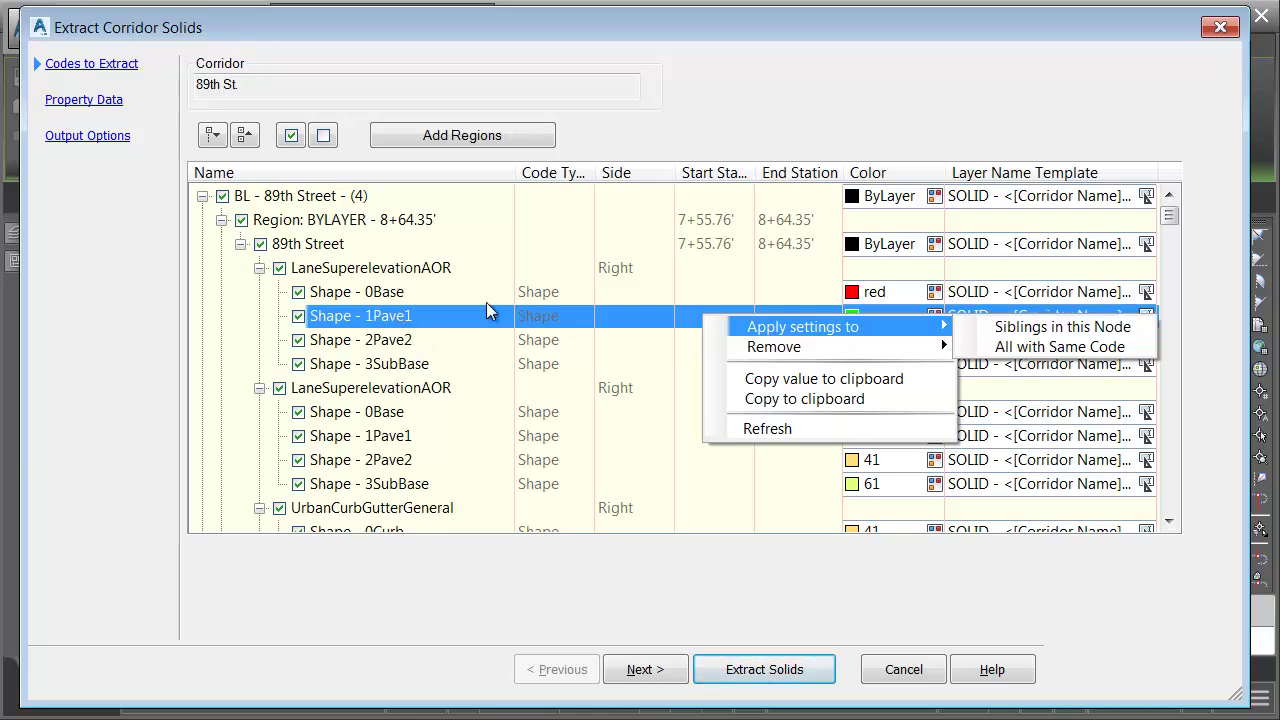
pyautogui.click(1002, 347)
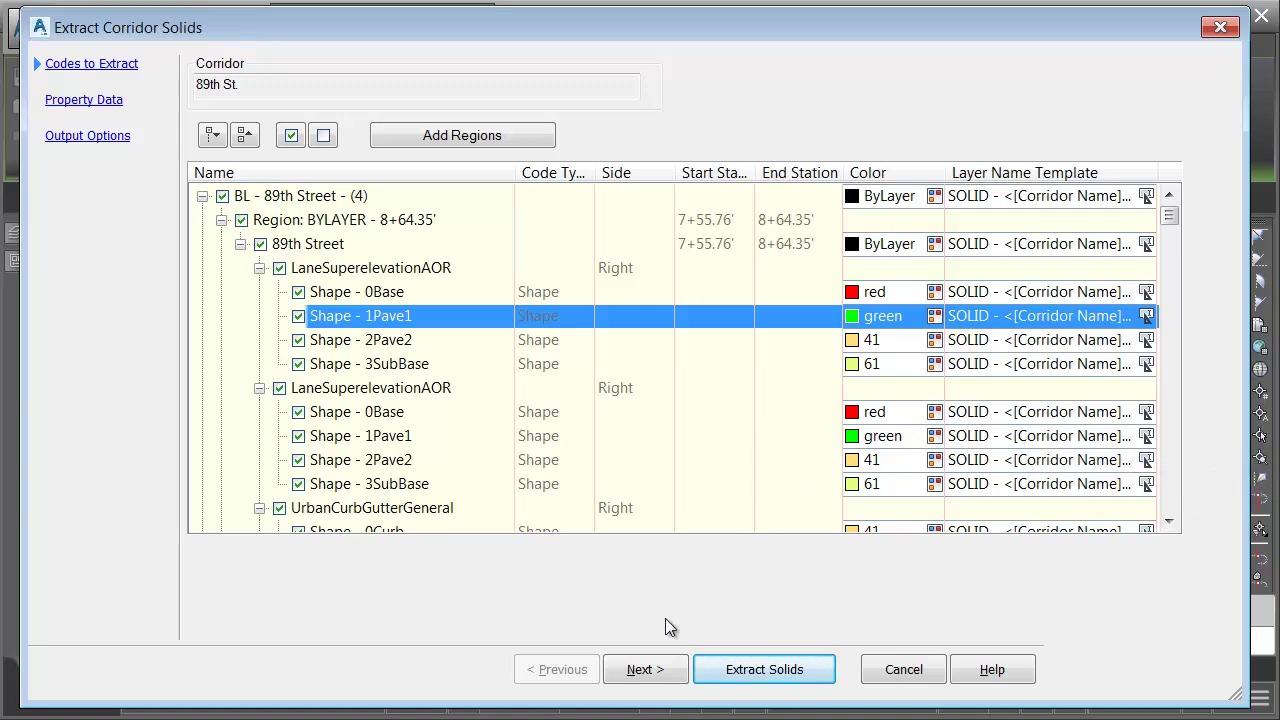
# On the Property Data page, toggle CorridorName/CorridorDesc visibility and select Corridor Shape Information
pyautogui.click(648, 672)
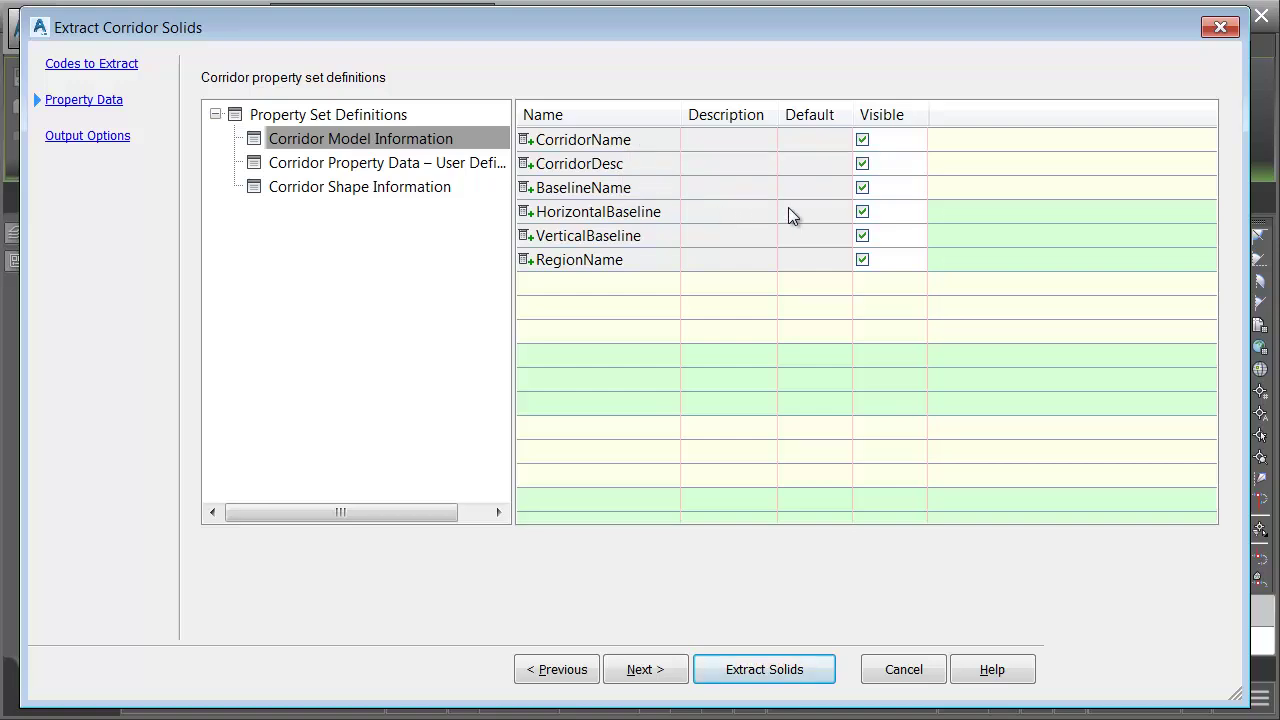
pyautogui.click(862, 140)
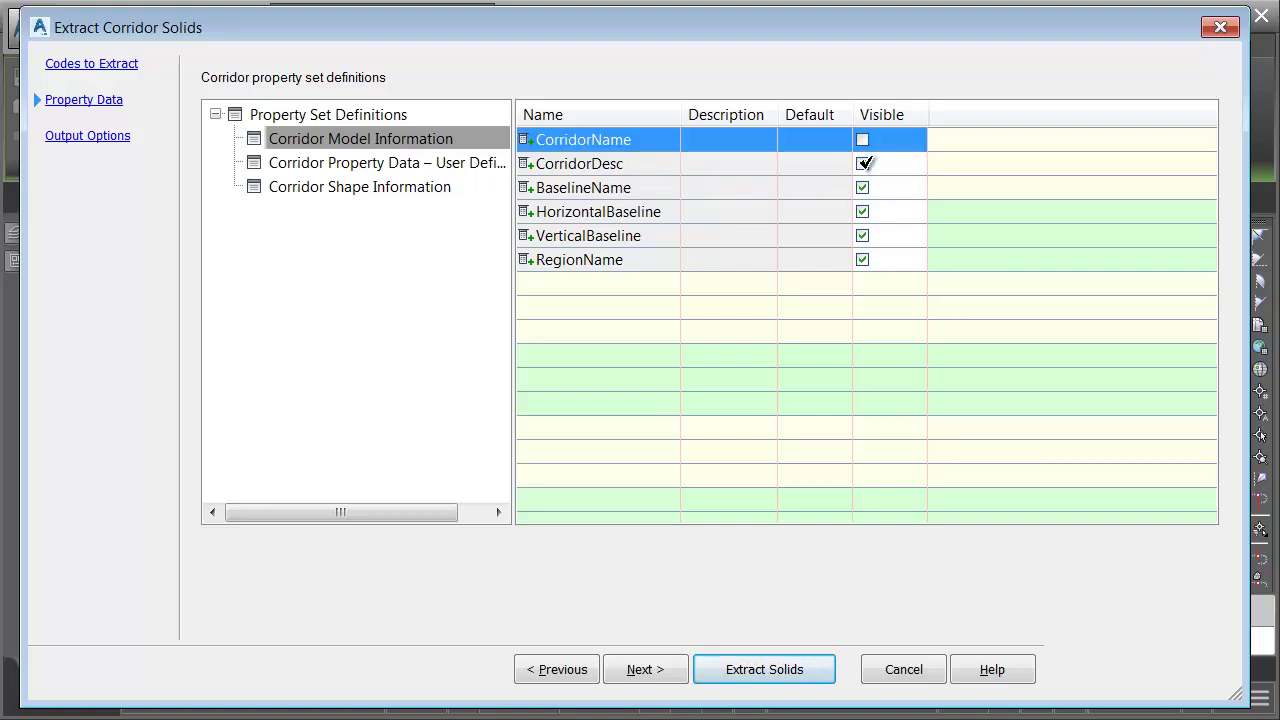
pyautogui.click(863, 164)
pyautogui.click(863, 164)
pyautogui.click(862, 140)
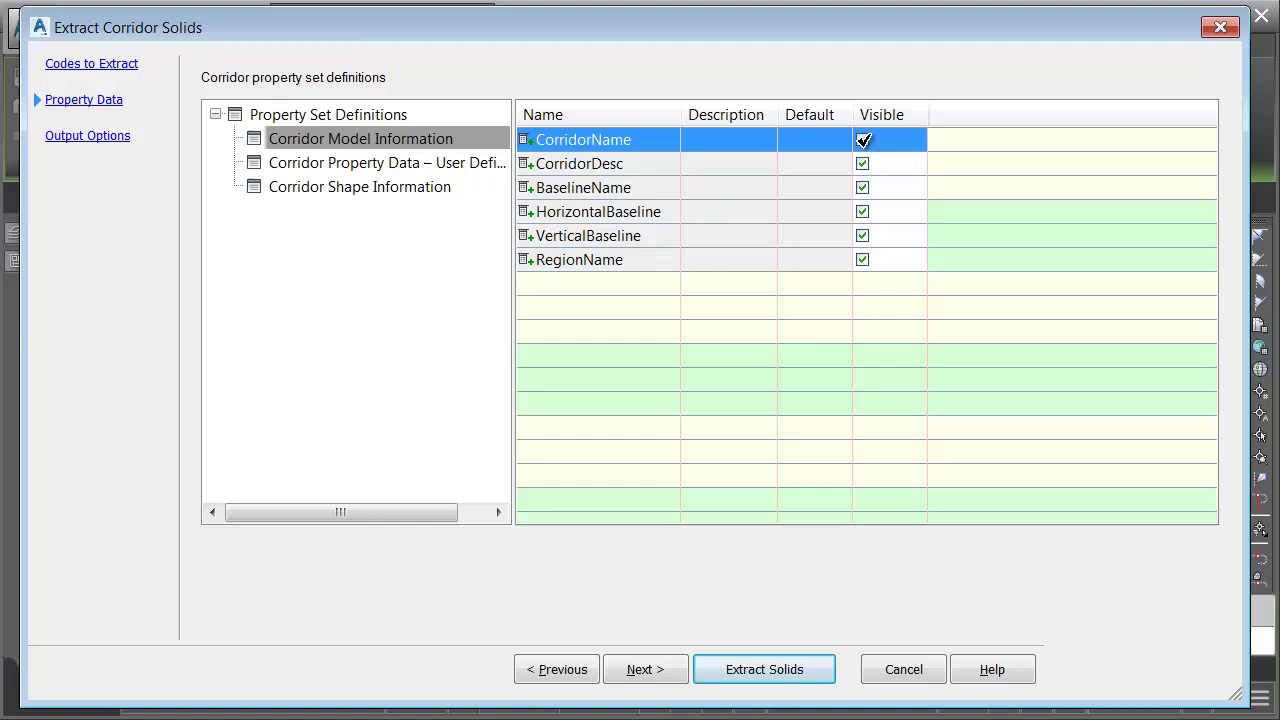
pyautogui.click(334, 195)
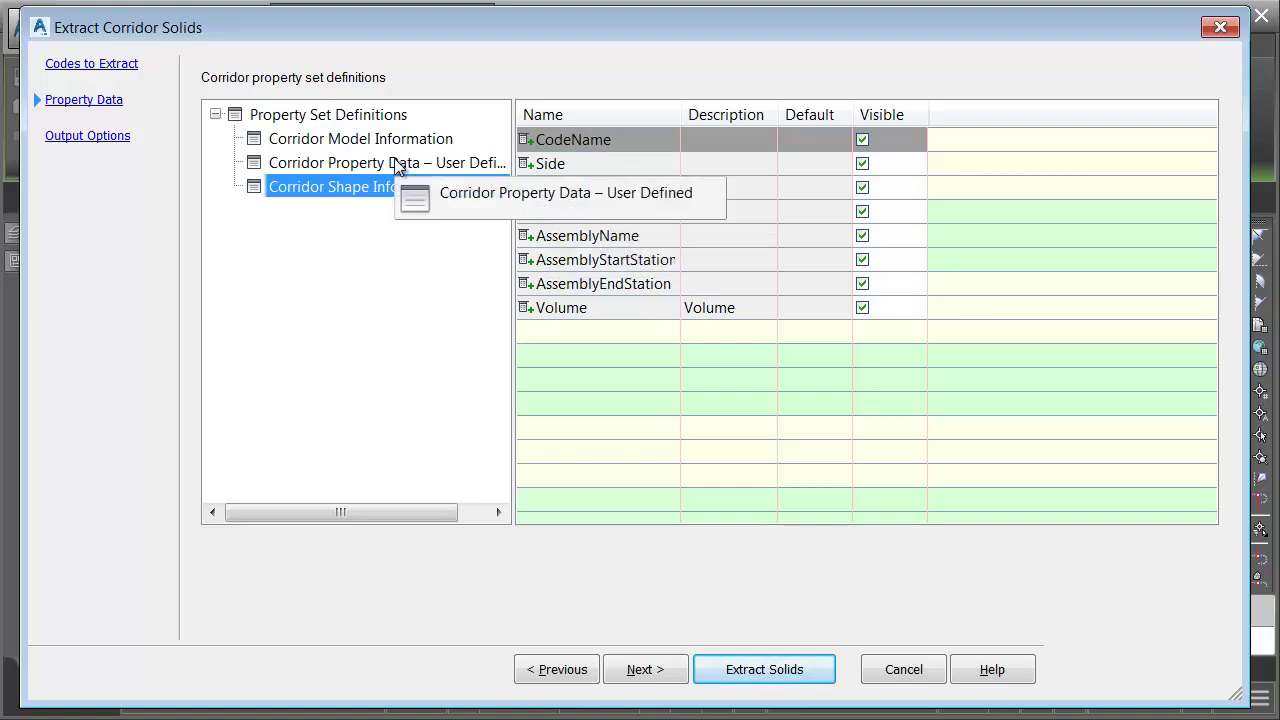
# Add an Owner property to the user-defined corridor property set, defaulting to a person's name
pyautogui.click(479, 162)
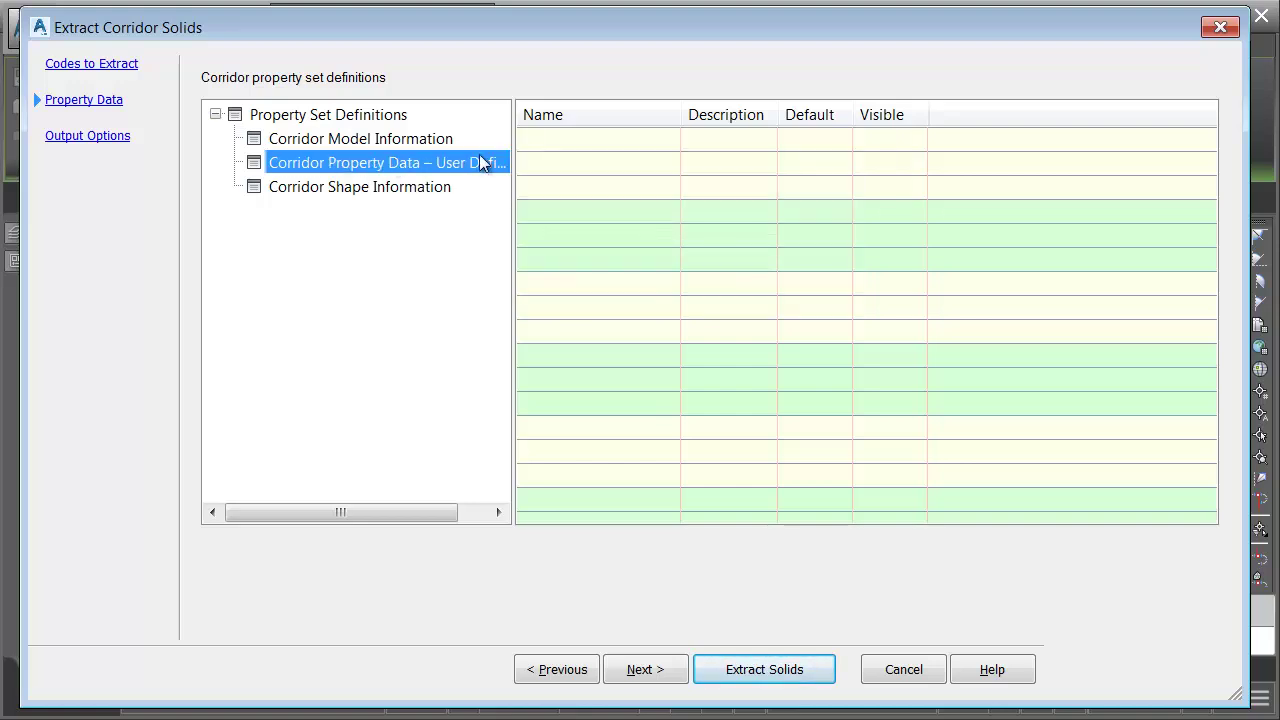
pyautogui.rightClick(543, 137)
pyautogui.click(598, 152)
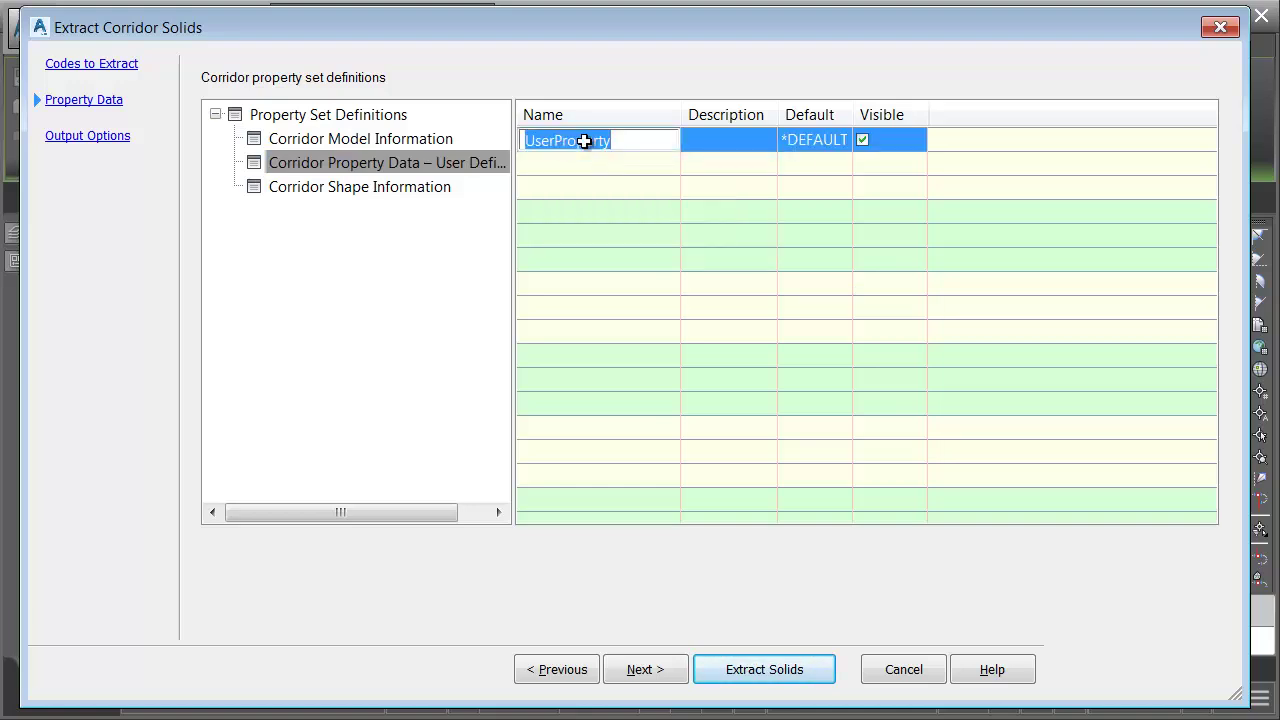
pyautogui.write('Owner')
pyautogui.press('Return')
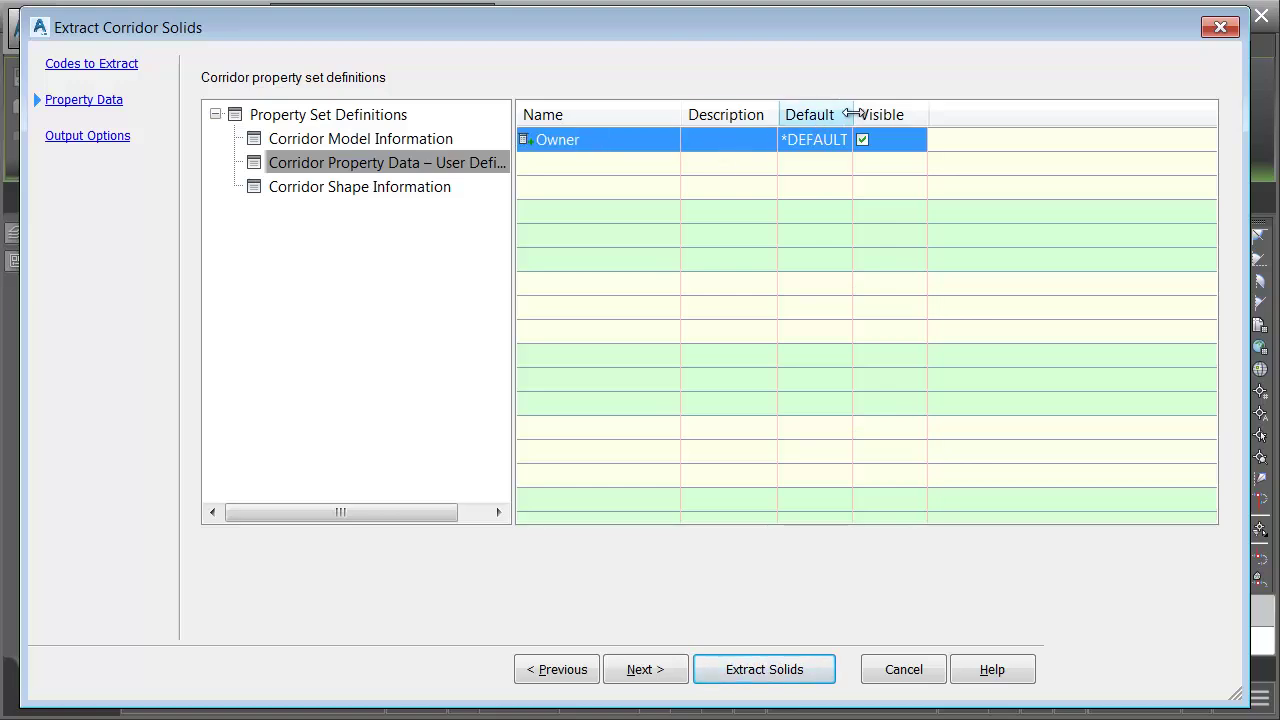
pyautogui.moveTo(852, 114); pyautogui.dragTo(900, 114)
pyautogui.click(840, 142)
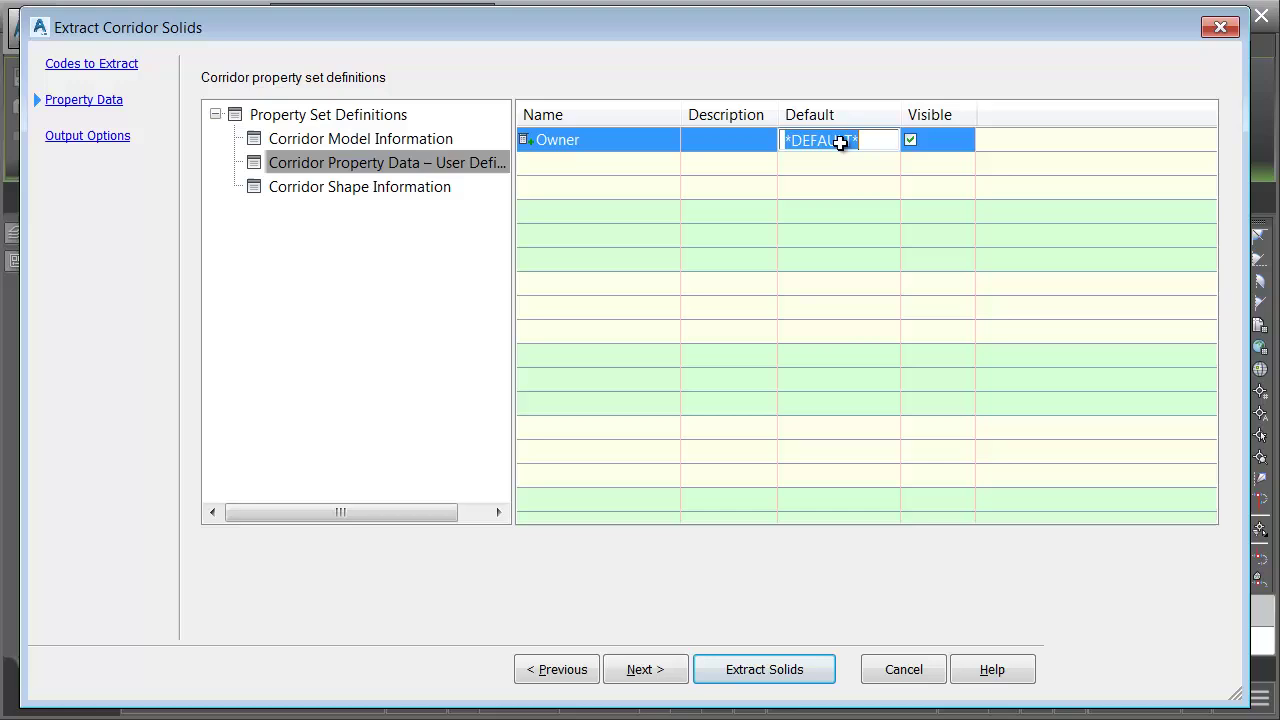
pyautogui.write('Jeff')
pyautogui.press('Return')
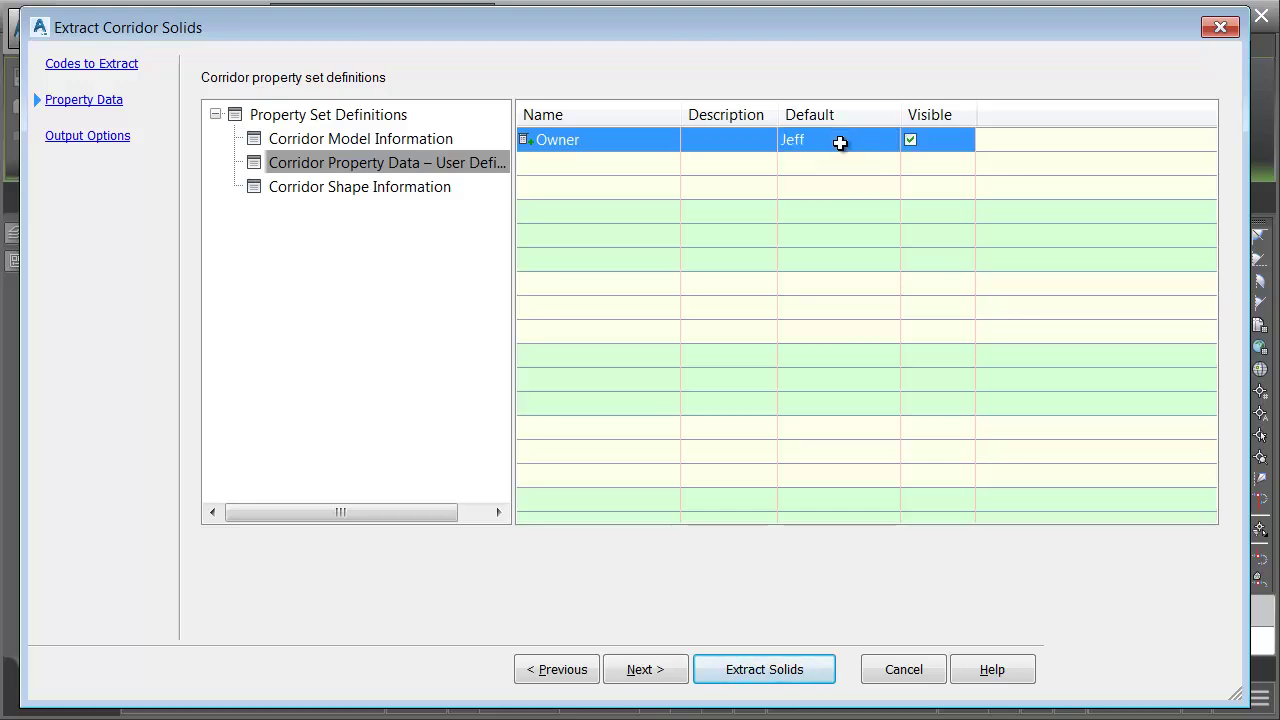
# Add a Condition property with default value Fair
pyautogui.rightClick(557, 176)
pyautogui.click(600, 189)
pyautogui.click(573, 165)
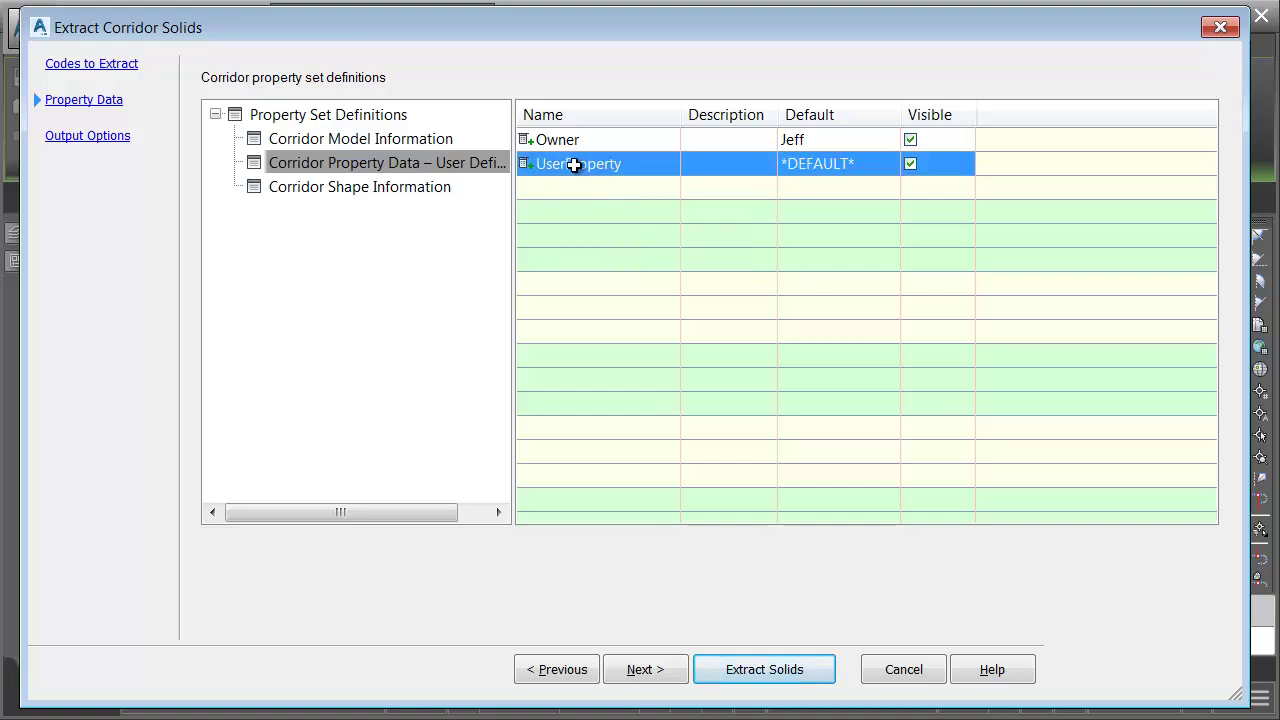
pyautogui.click(573, 165)
pyautogui.write('Condition')
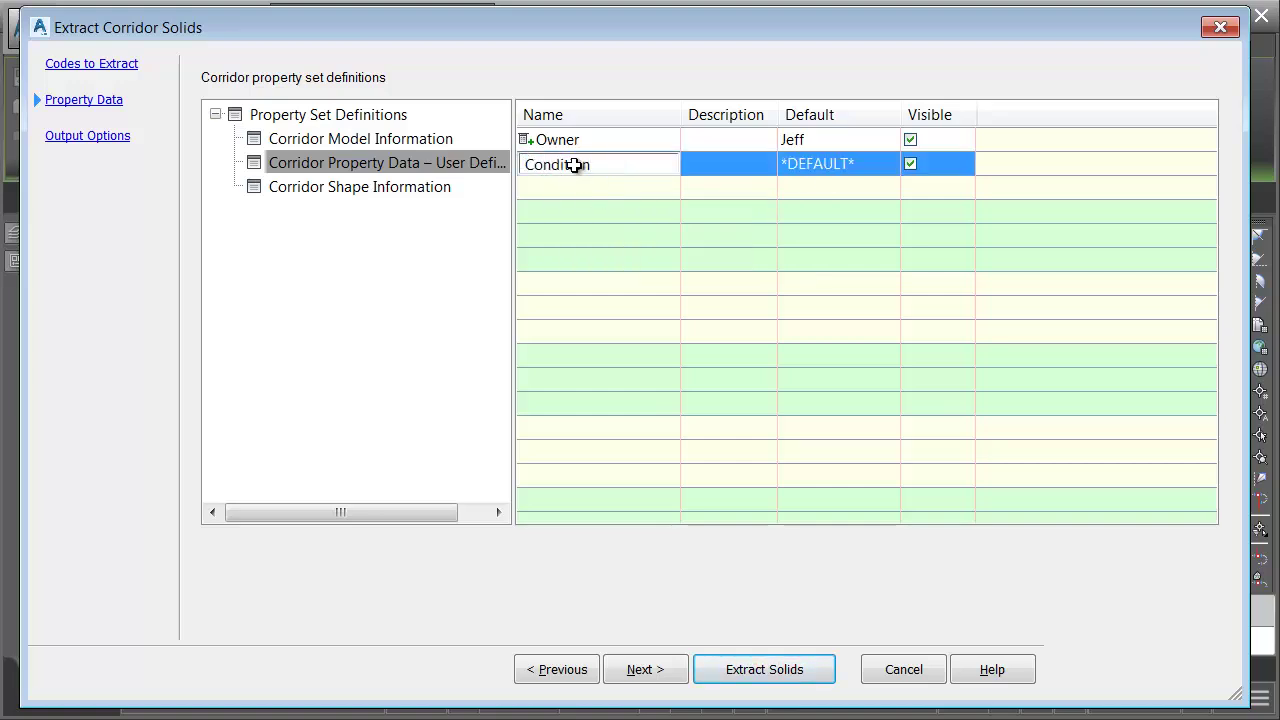
pyautogui.press('Return')
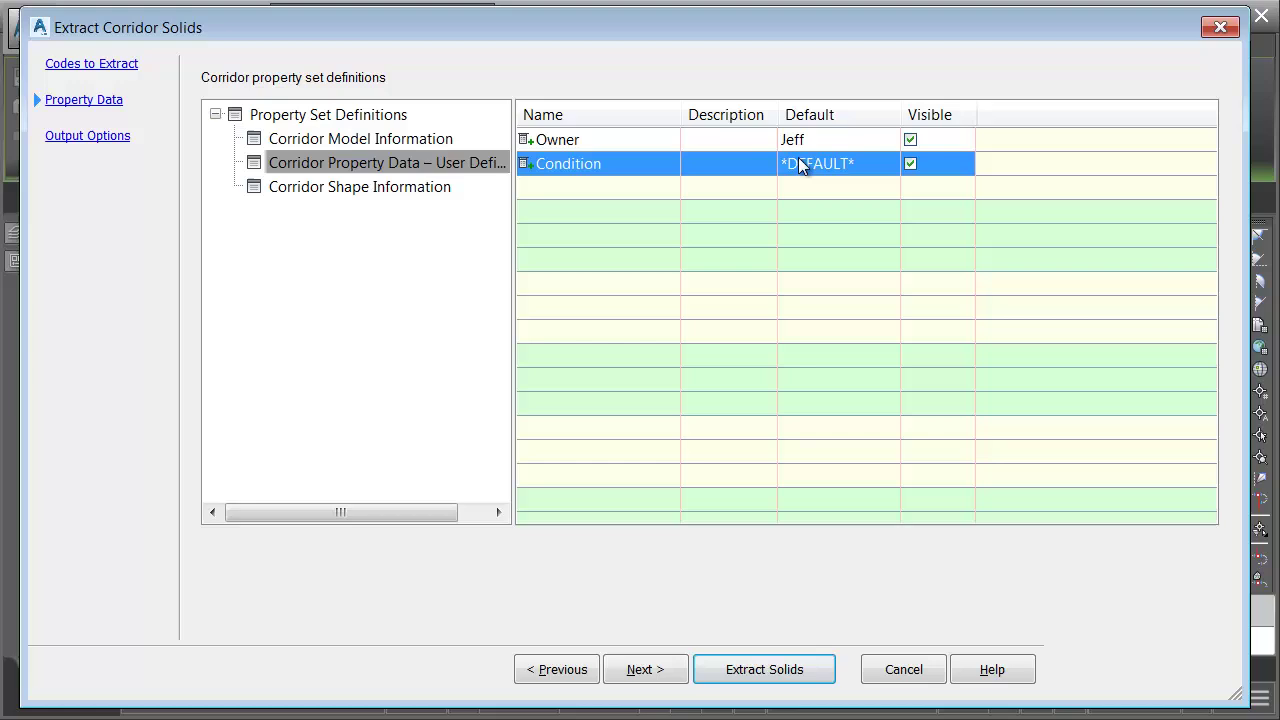
pyautogui.click(808, 164)
pyautogui.write('Fair')
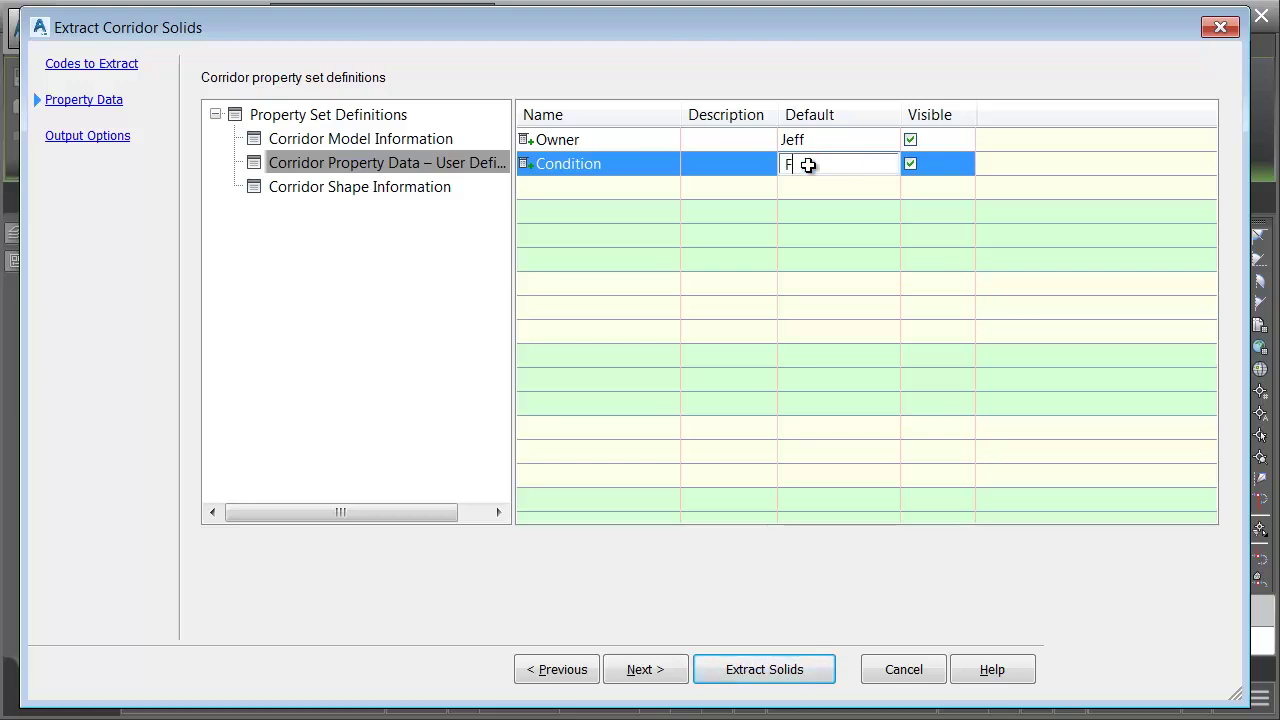
pyautogui.press('Return')
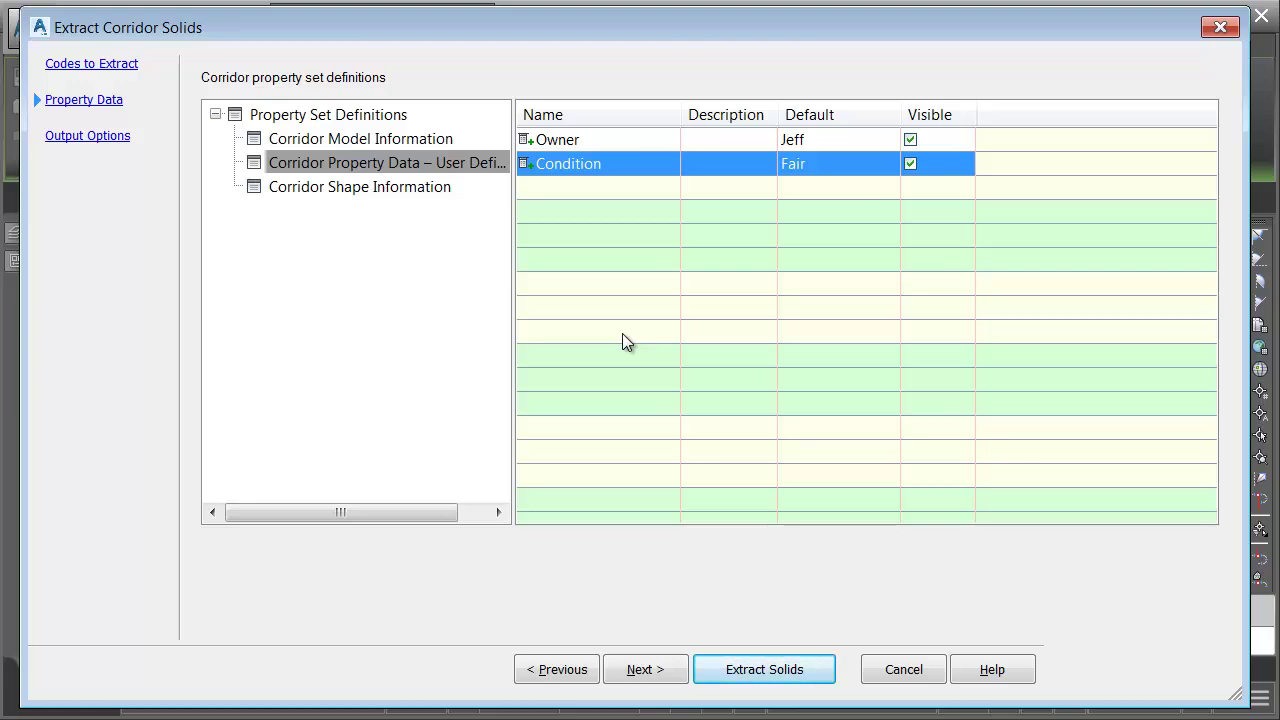
# On the output options page, keep 3D solids as the output object type
pyautogui.click(631, 670)
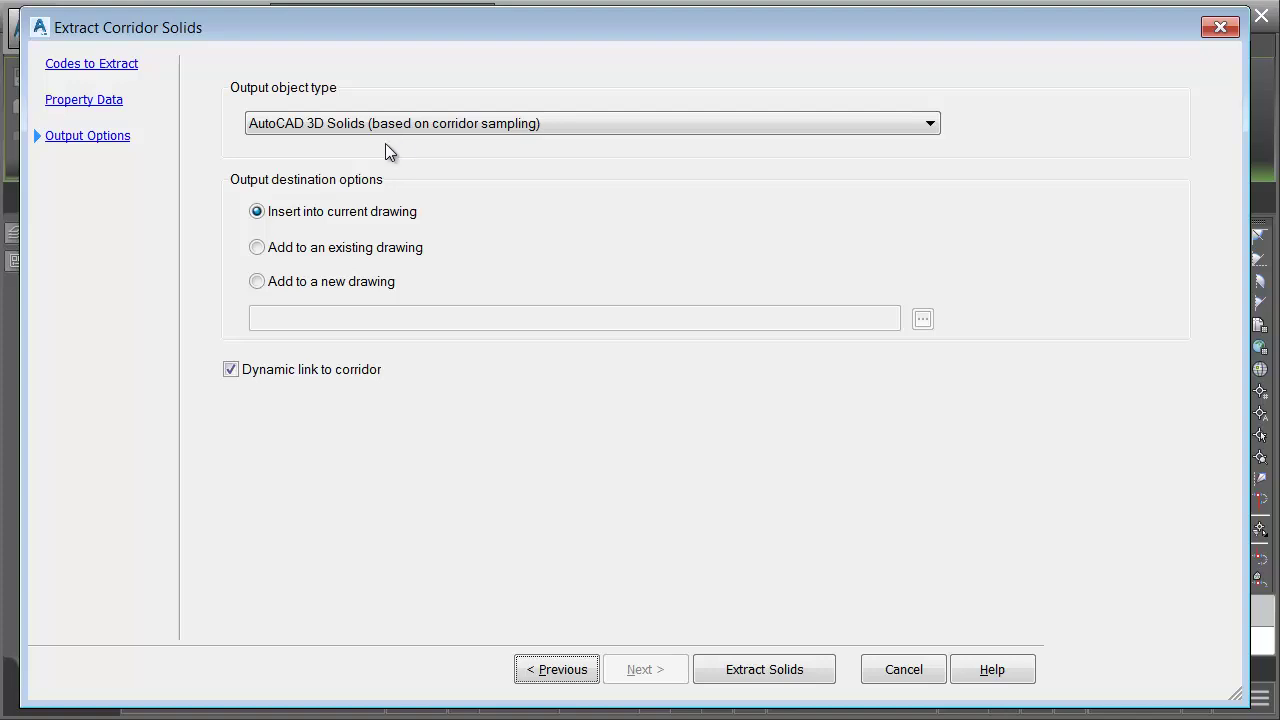
pyautogui.click(442, 122)
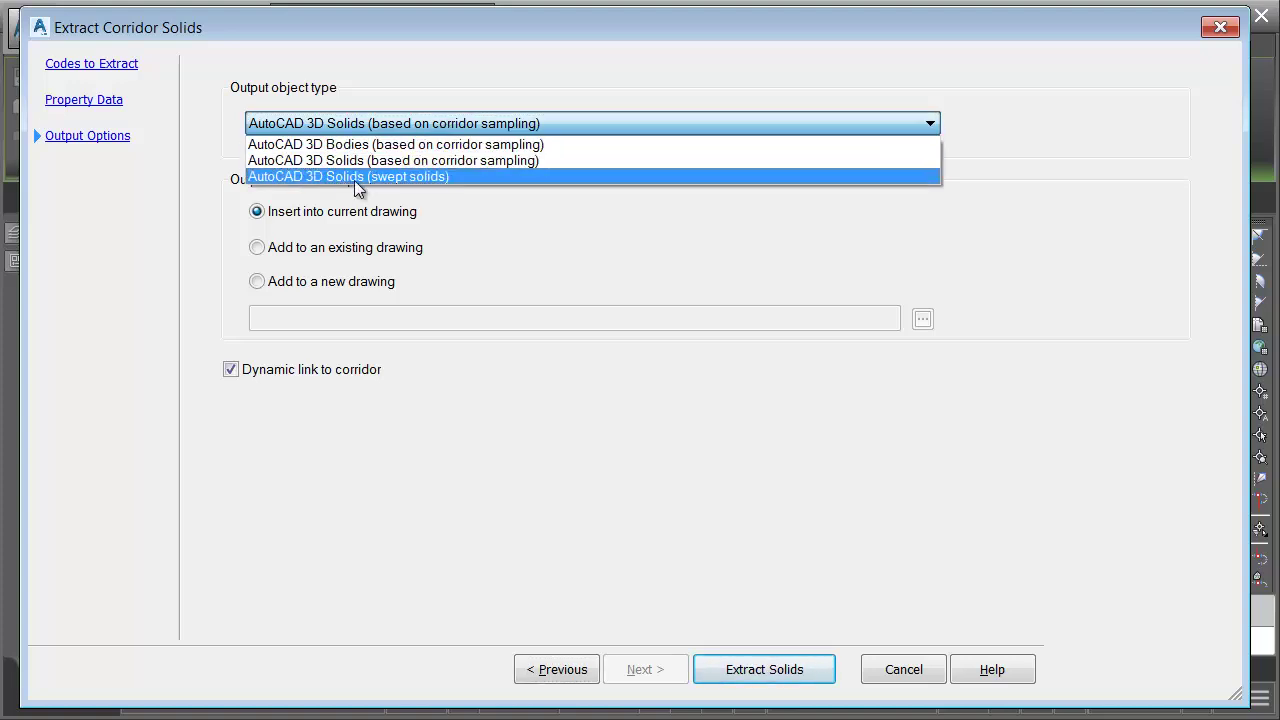
pyautogui.click(401, 123)
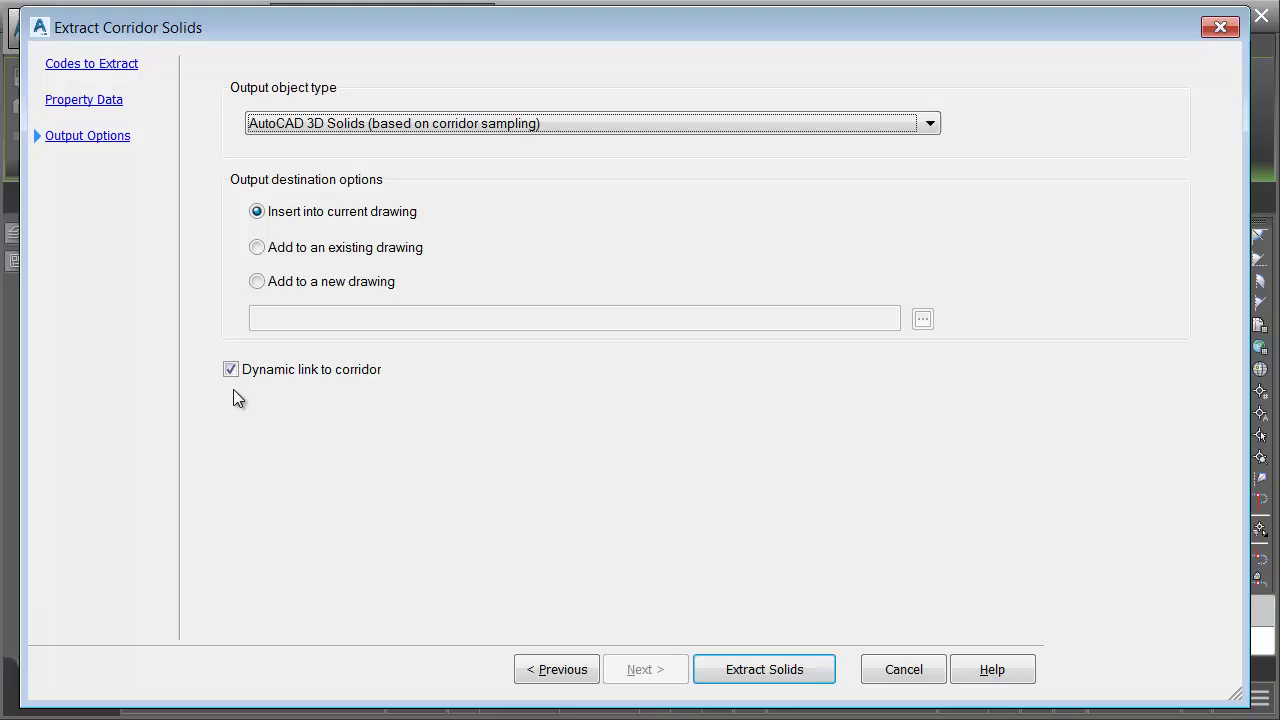
# Output to a new drawing named solids.dwg in the sample folder and extract the solids
pyautogui.click(257, 283)
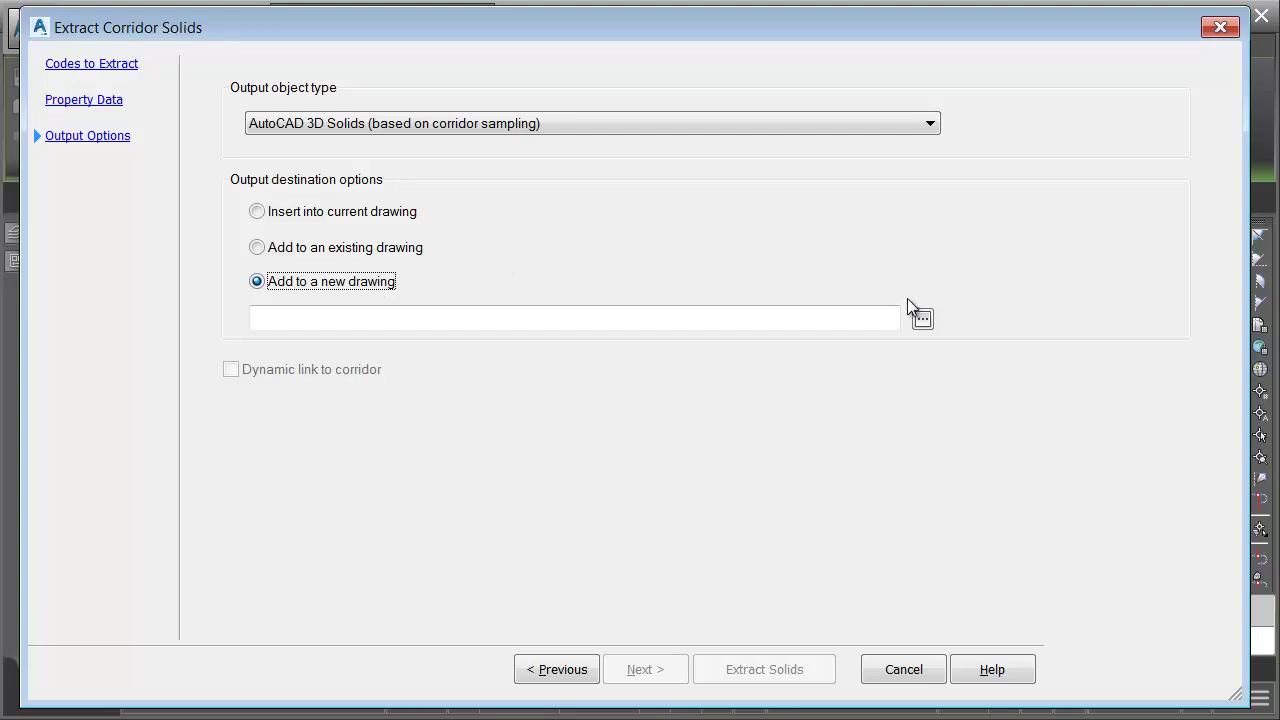
pyautogui.click(922, 320)
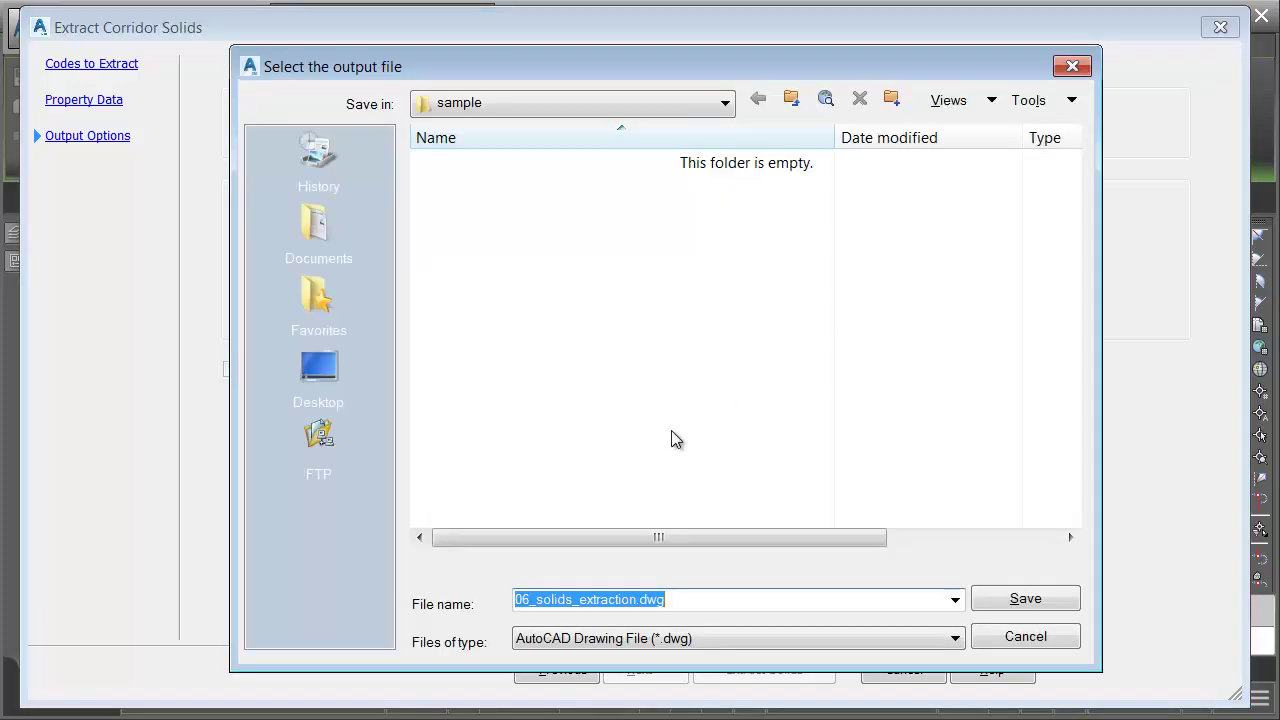
pyautogui.moveTo(630, 599); pyautogui.dragTo(525, 595)
pyautogui.press('BackSpace')
pyautogui.write('solids')
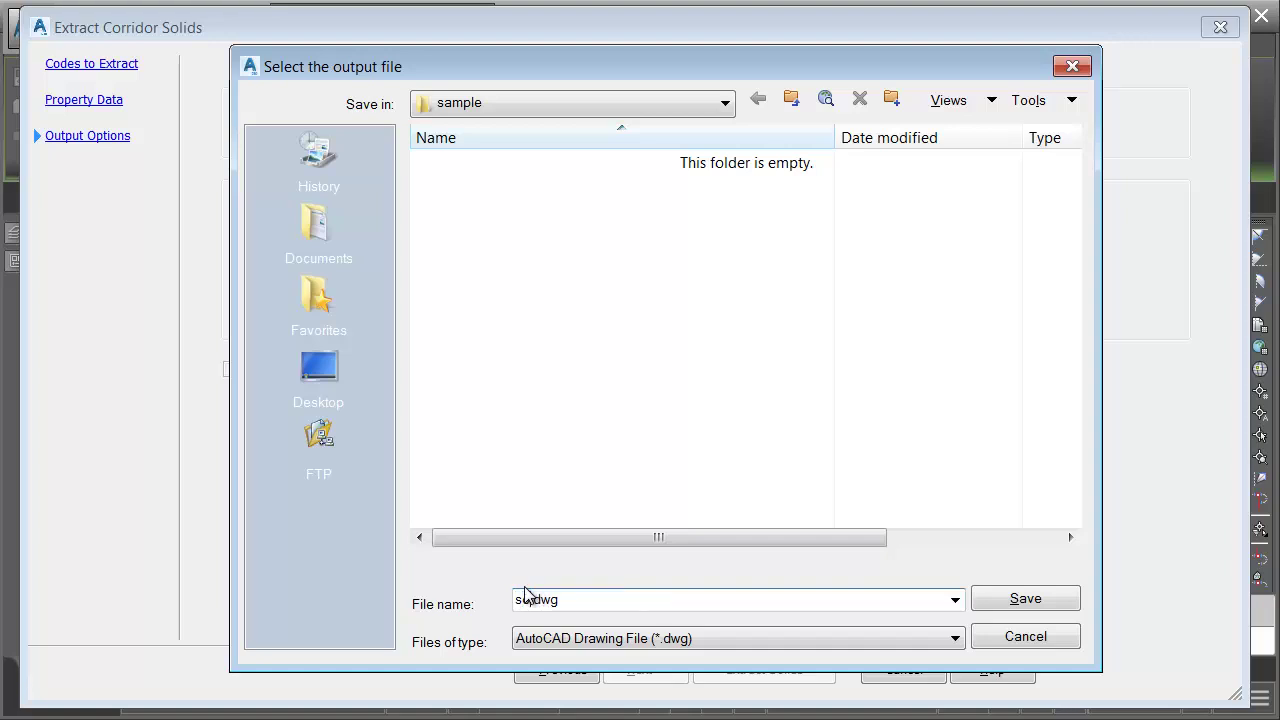
pyautogui.click(999, 598)
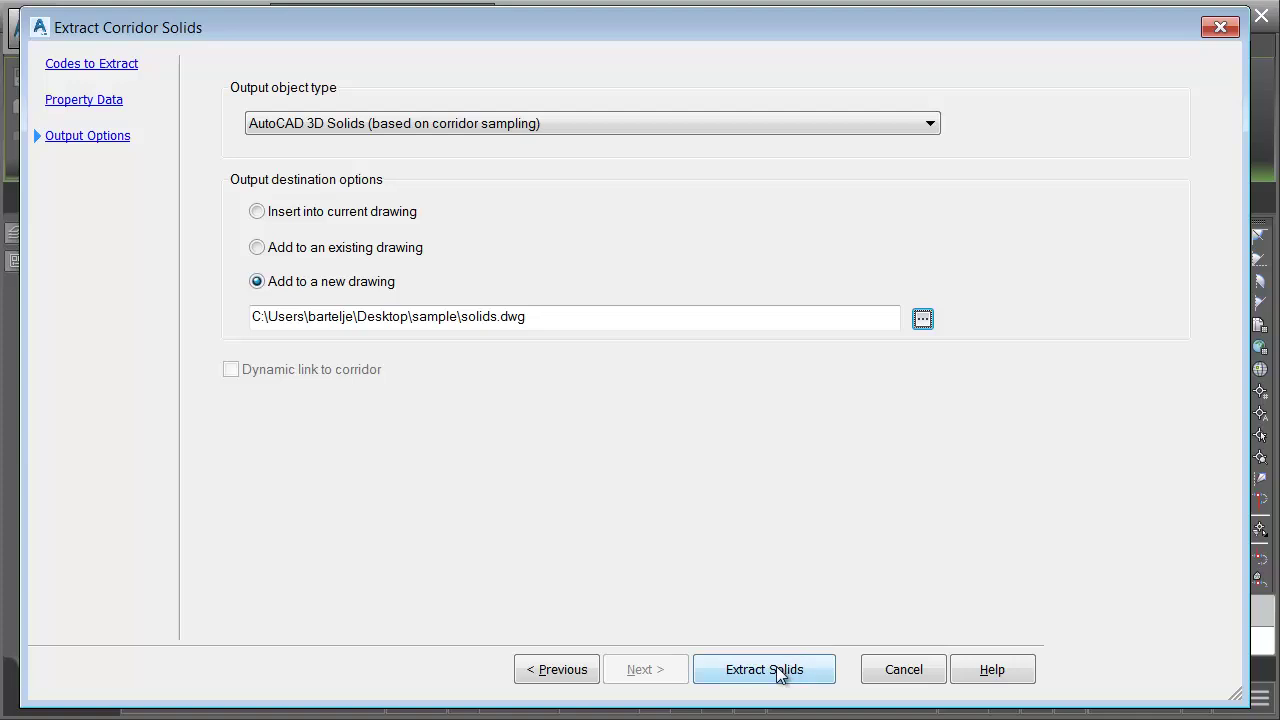
pyautogui.click(776, 666)
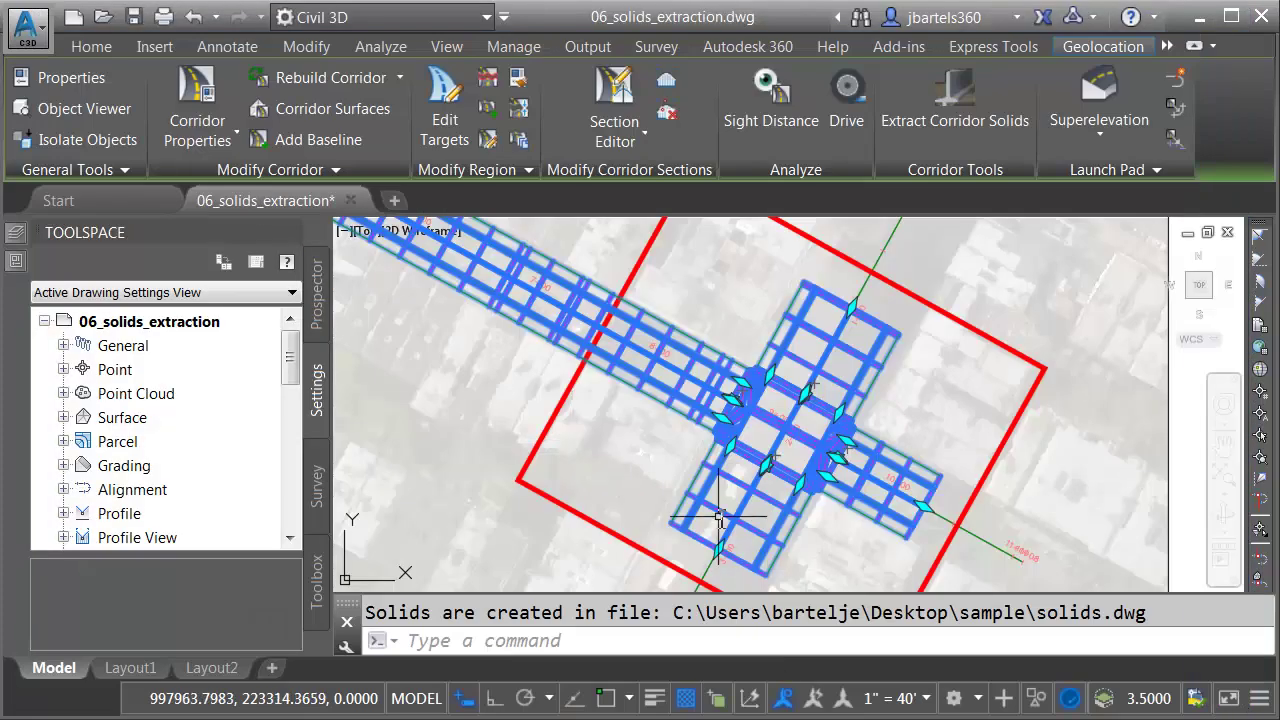
# Cancel the current selection and open solids.dwg
pyautogui.press('Escape')
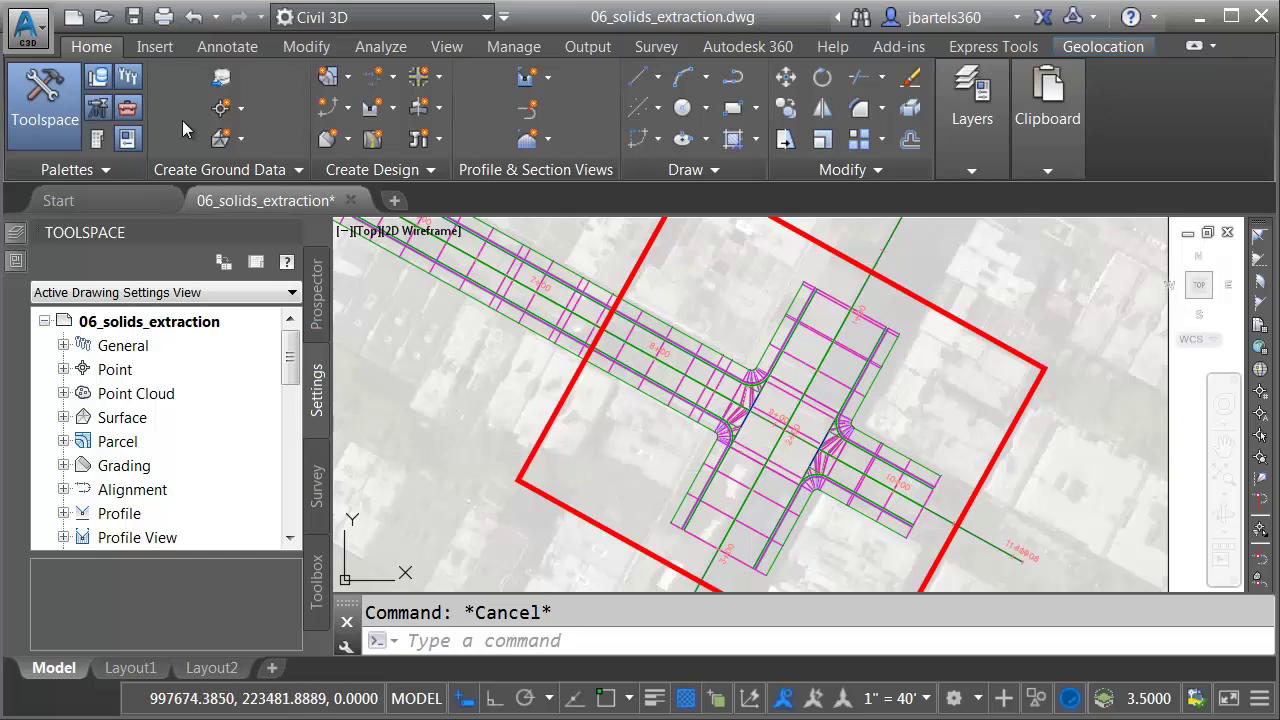
pyautogui.click(103, 17)
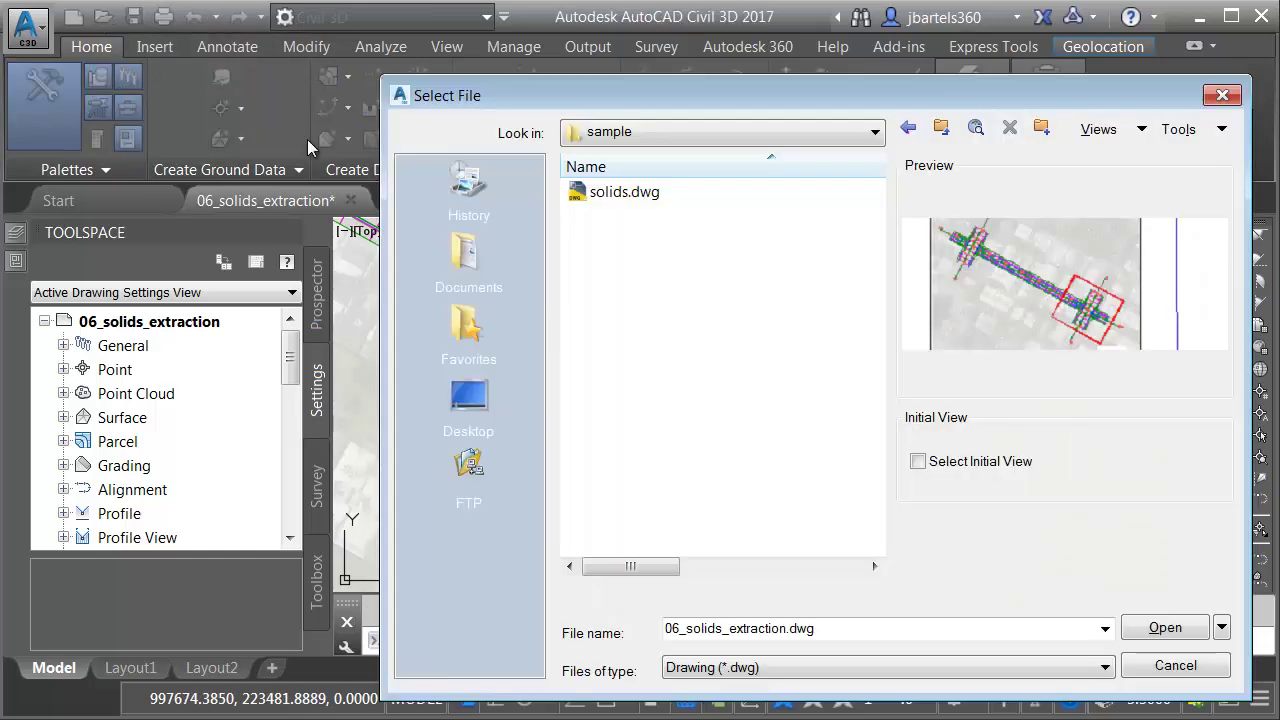
pyautogui.click(605, 192)
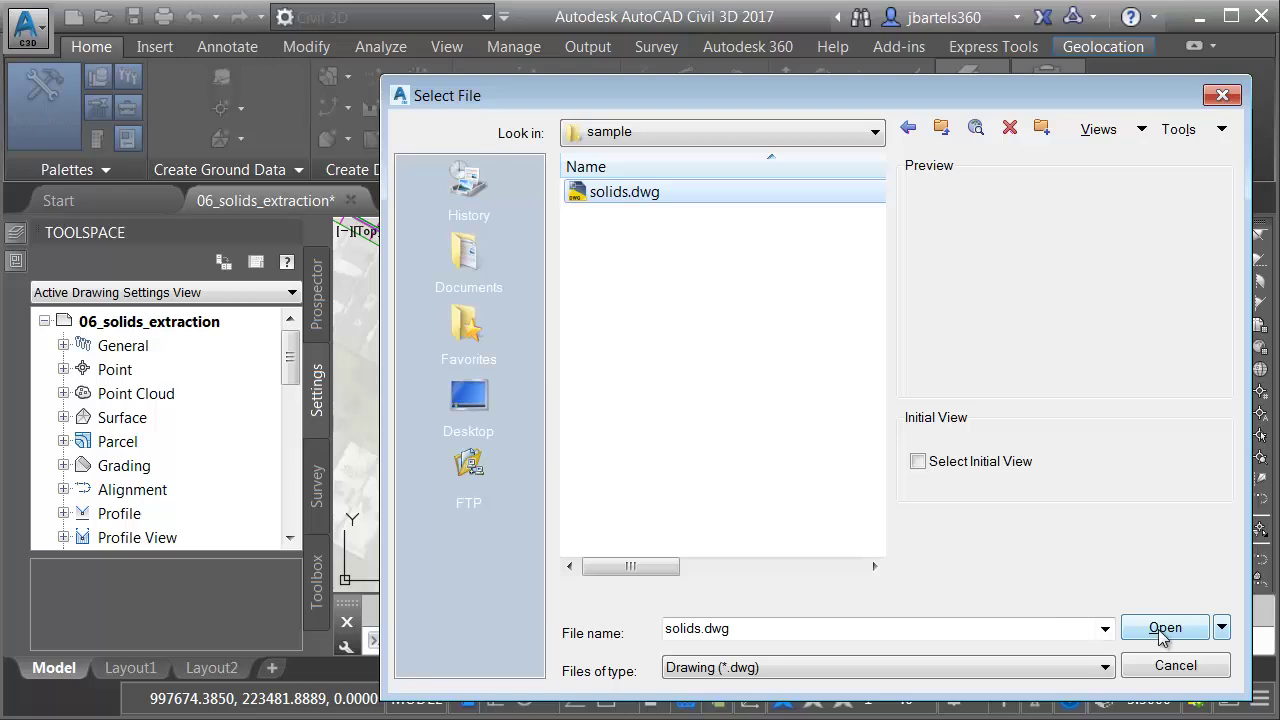
pyautogui.click(1163, 630)
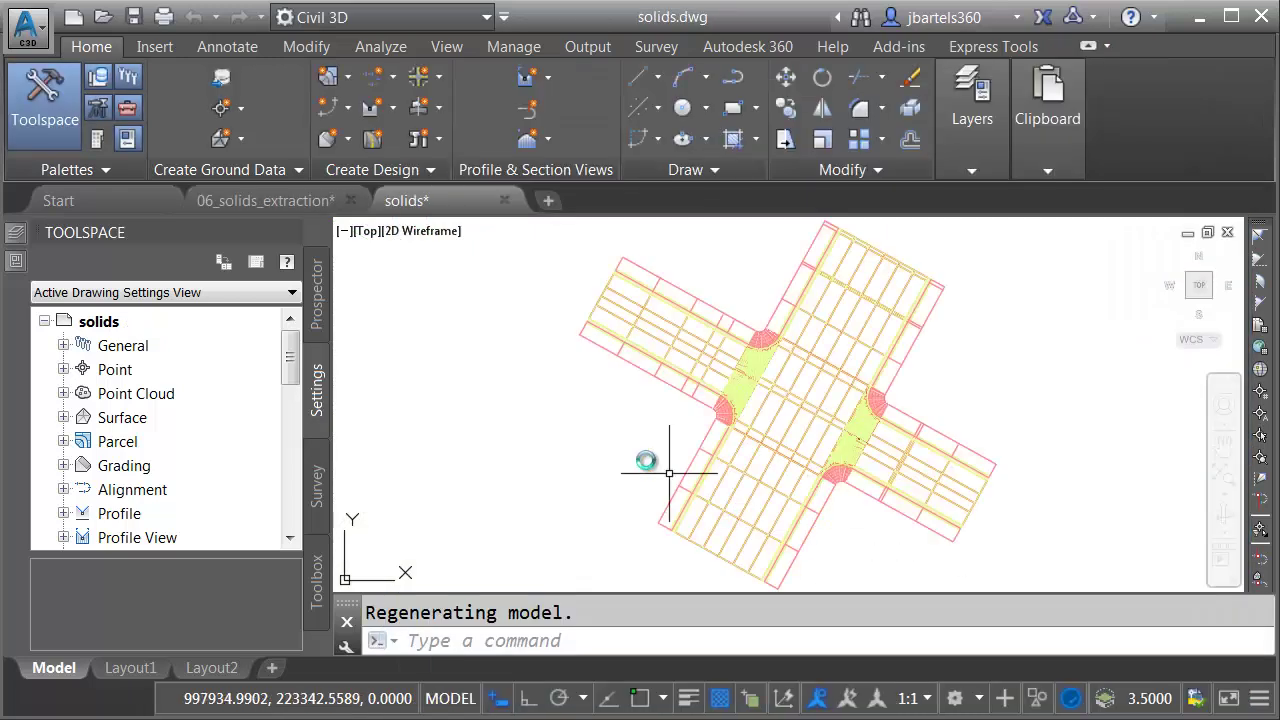
# Shade the solids in the Conceptual visual style and zoom to the slab edge
pyautogui.click(422, 233)
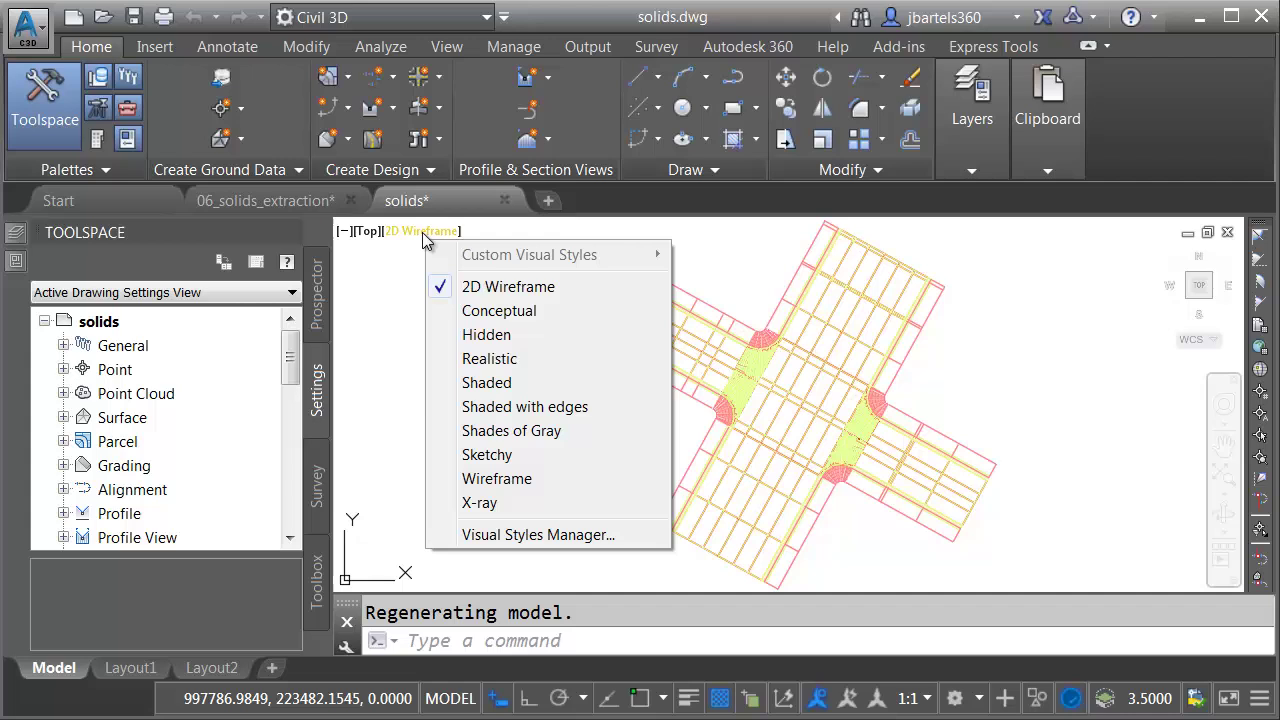
pyautogui.click(445, 316)
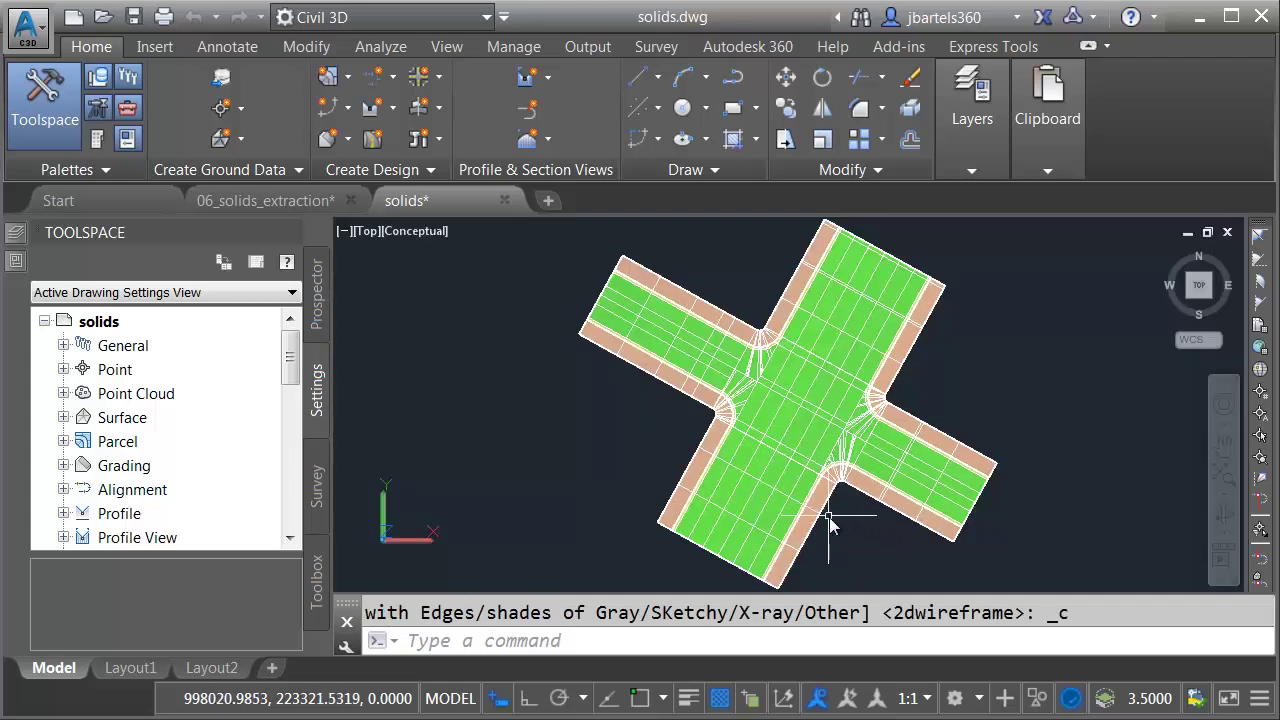
pyautogui.moveTo(829, 540)
pyautogui.keyDown('shift'); pyautogui.mouseDown(button='middle')
pyautogui.moveTo(840, 544)
pyautogui.moveTo(770, 455)
pyautogui.mouseUp(button='middle'); pyautogui.keyUp('shift')
pyautogui.scroll(10, 760, 449)
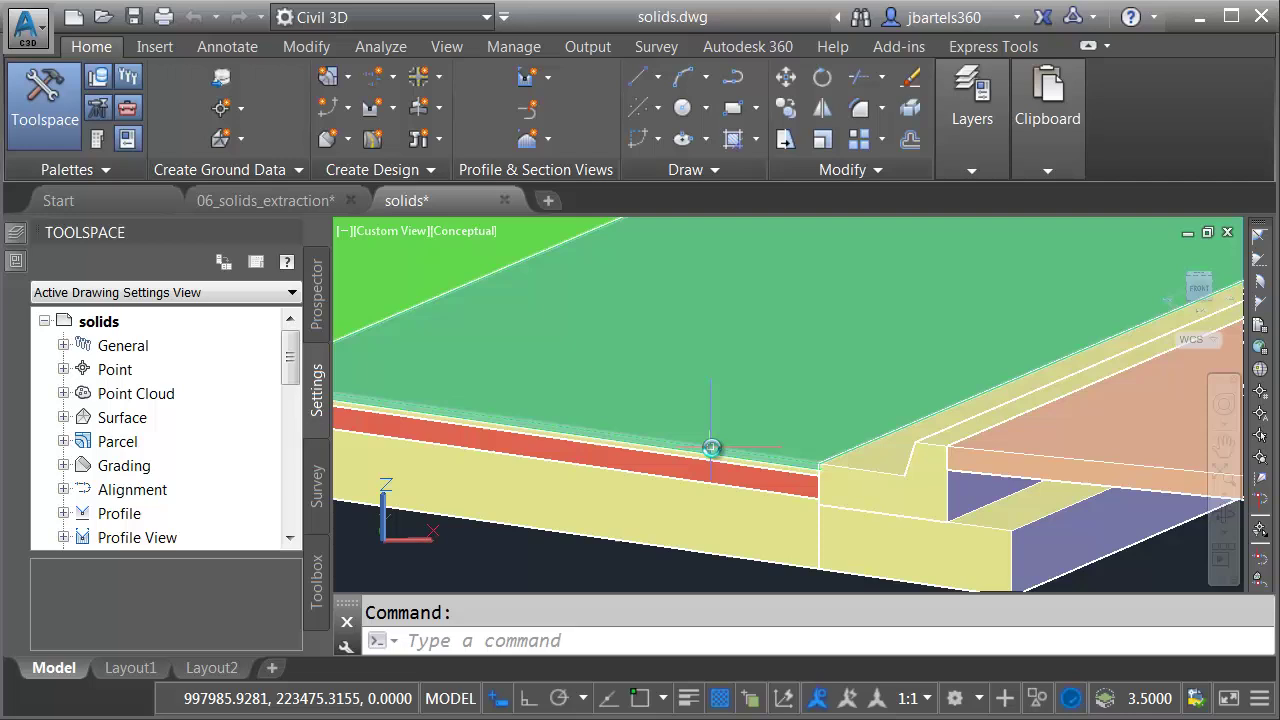
# In the pavement solid's property set data, change the Owner value to a different name
pyautogui.click(710, 452)
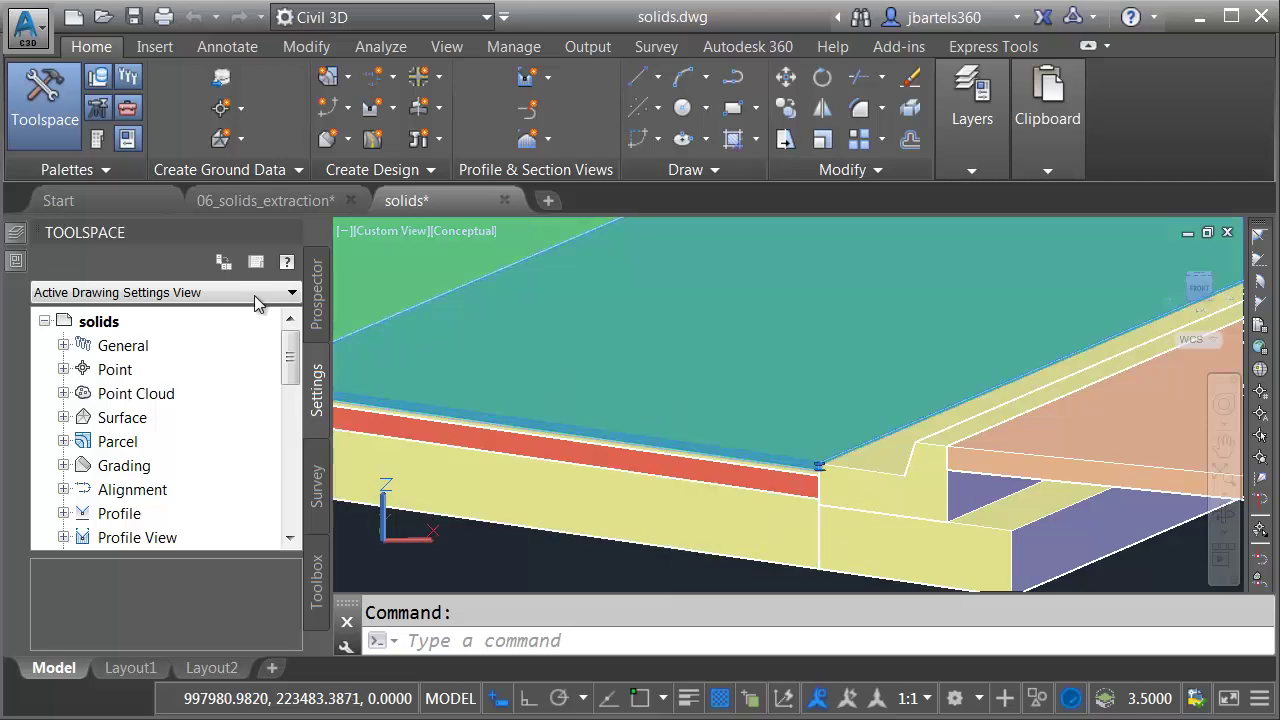
pyautogui.click(12, 264)
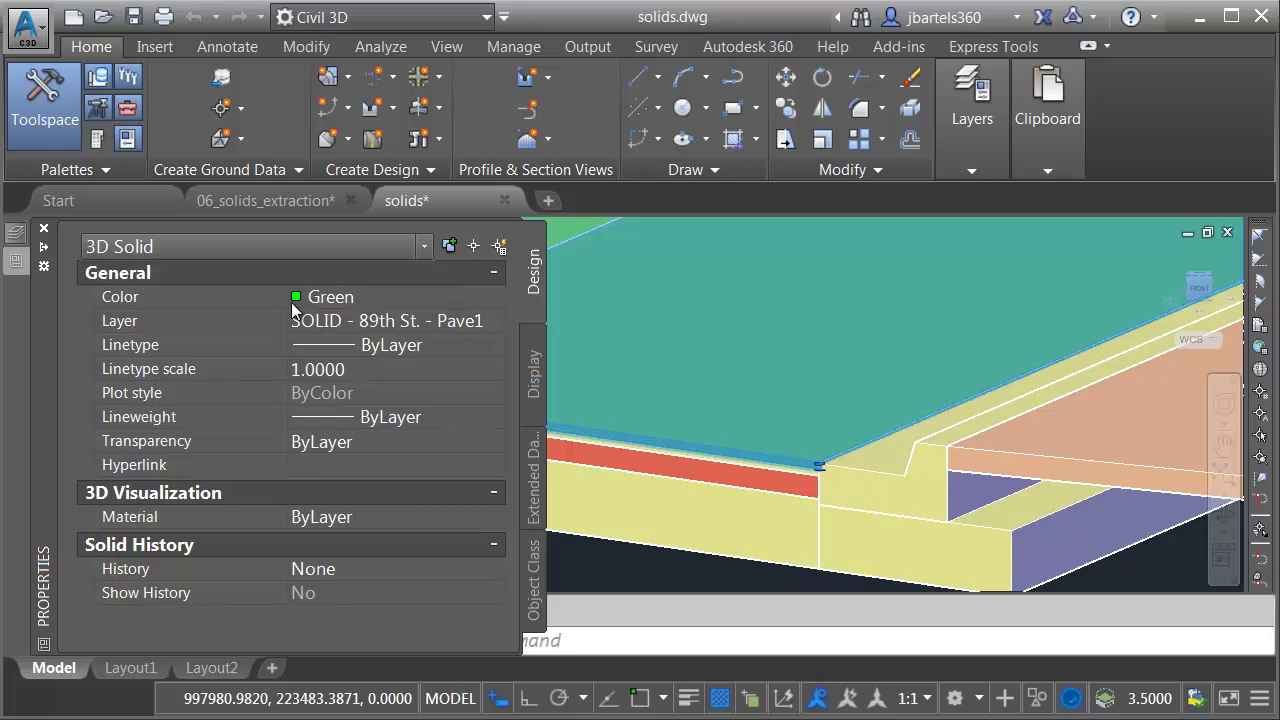
pyautogui.click(532, 476)
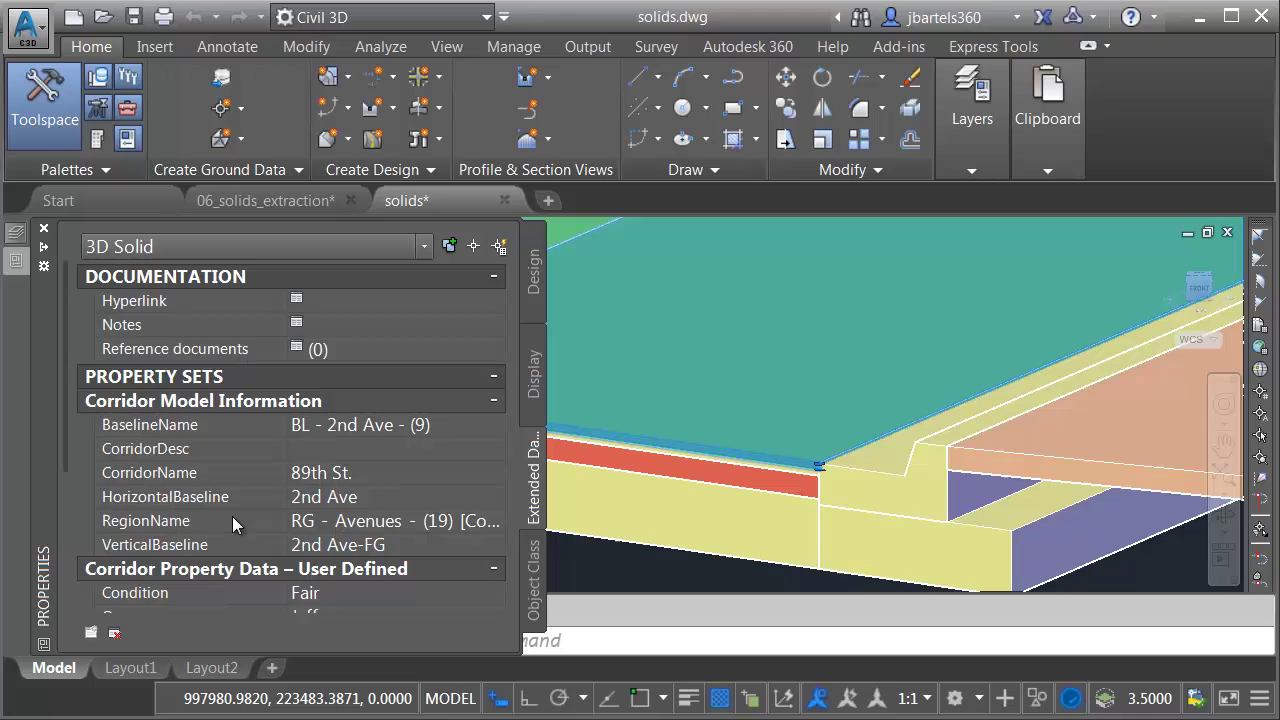
pyautogui.scroll(-2, 63, 440)
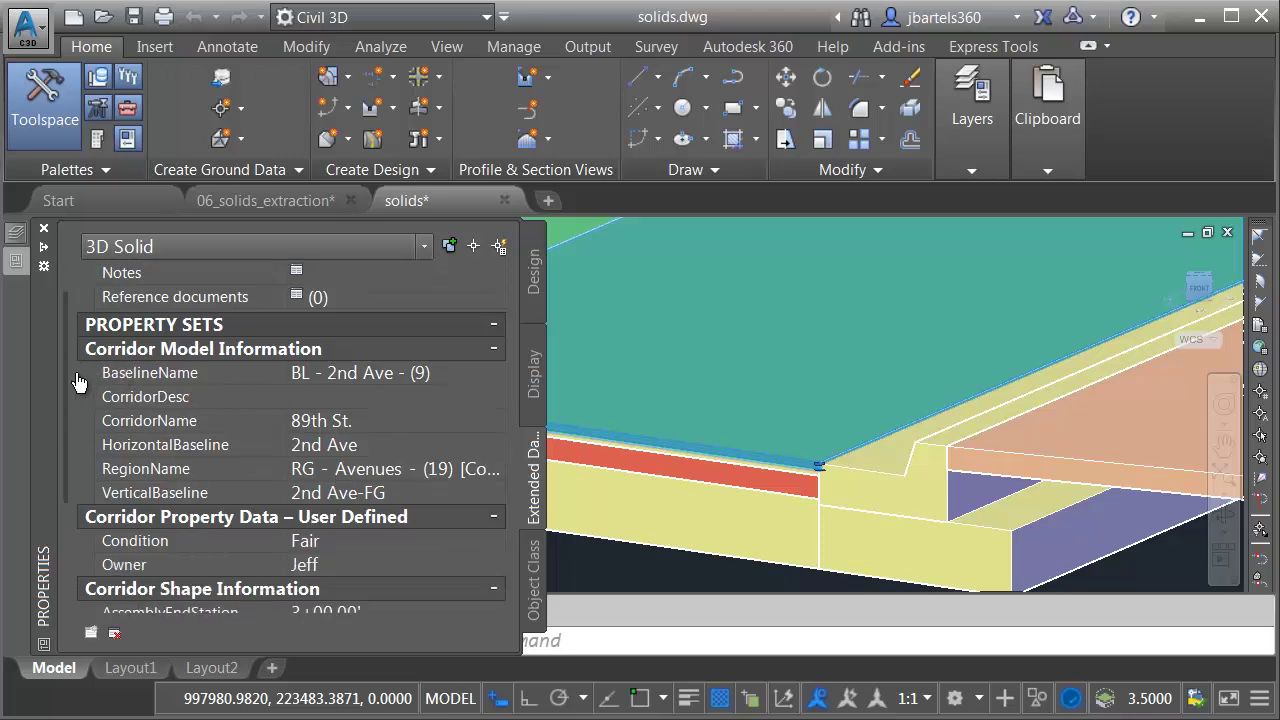
pyautogui.scroll(-2, 52, 444)
pyautogui.scroll(-3, 52, 444)
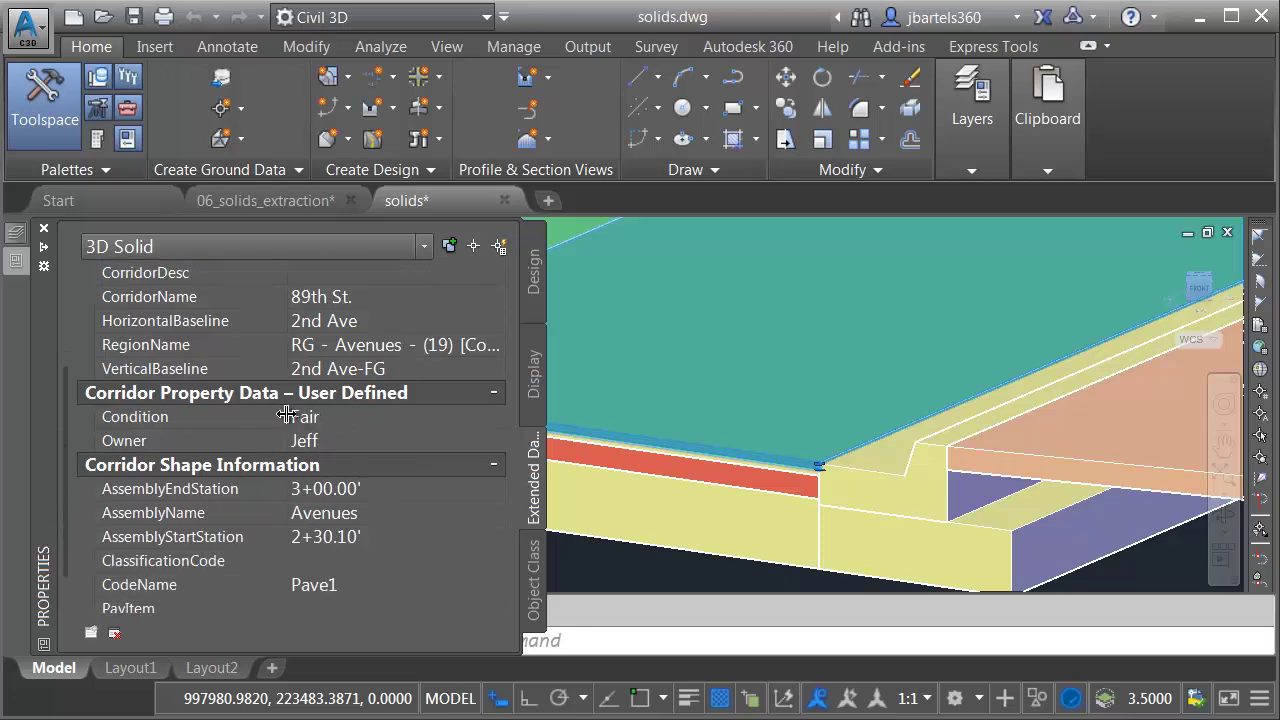
pyautogui.click(303, 443)
pyautogui.write('Bob')
pyautogui.press('Return')
pyautogui.press('Escape')
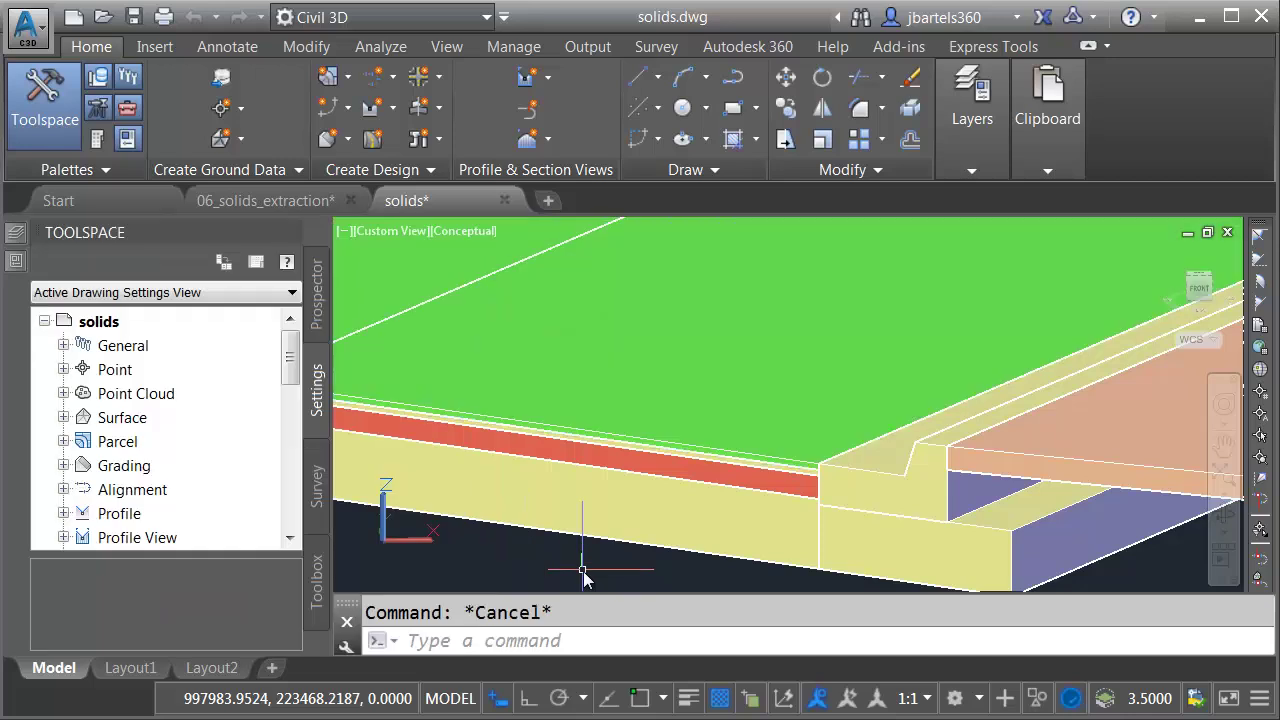
# Change the red strip solid's Condition from Fair to New
pyautogui.click(679, 466)
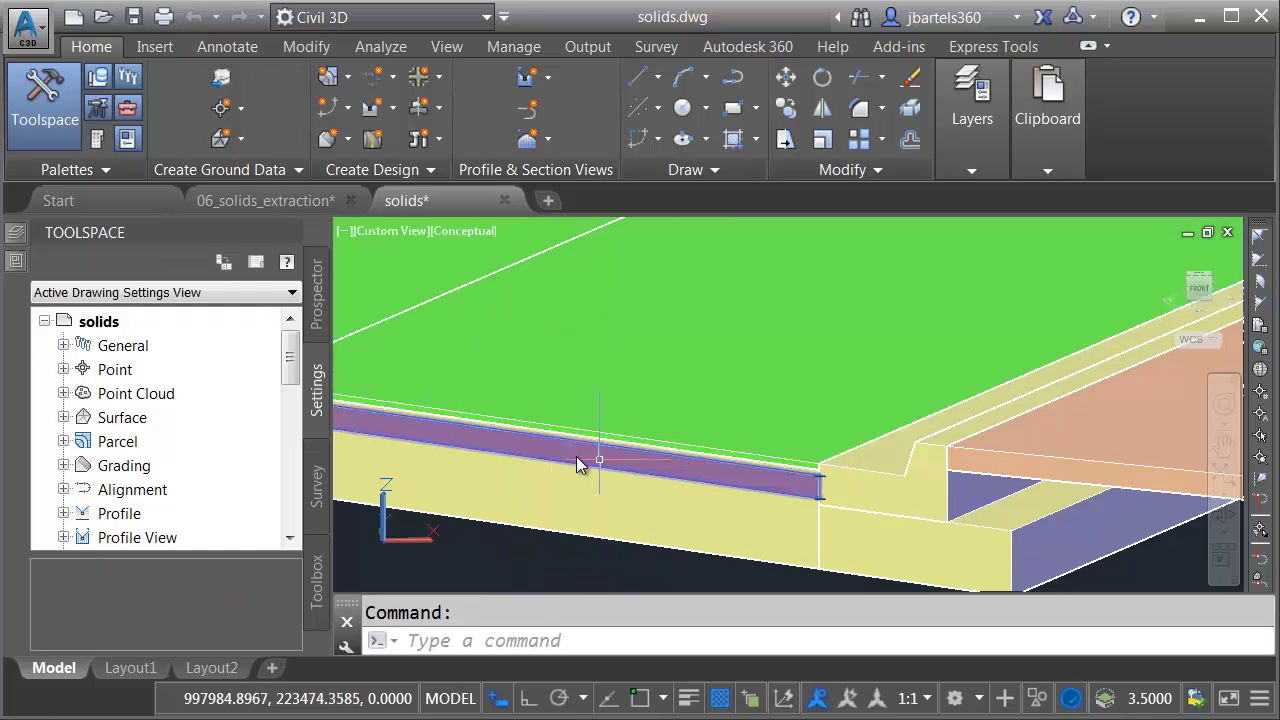
pyautogui.moveTo(16, 263)
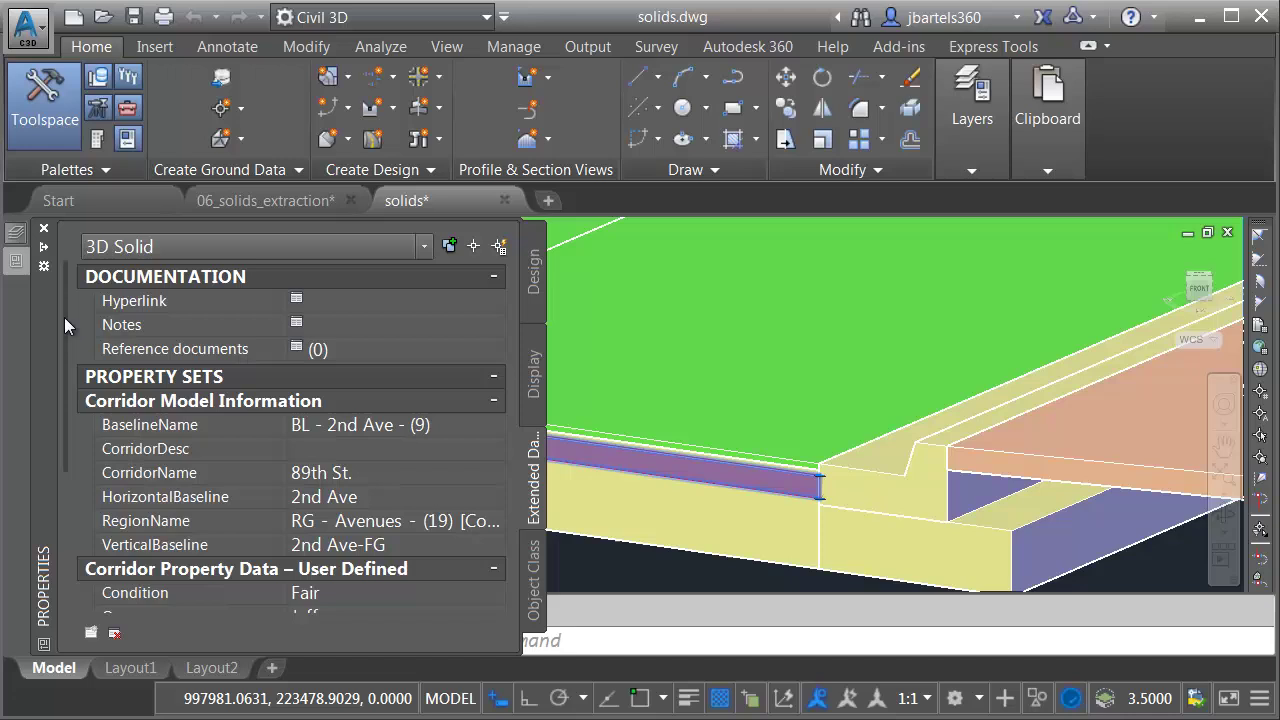
pyautogui.moveTo(64, 317); pyautogui.dragTo(63, 470)
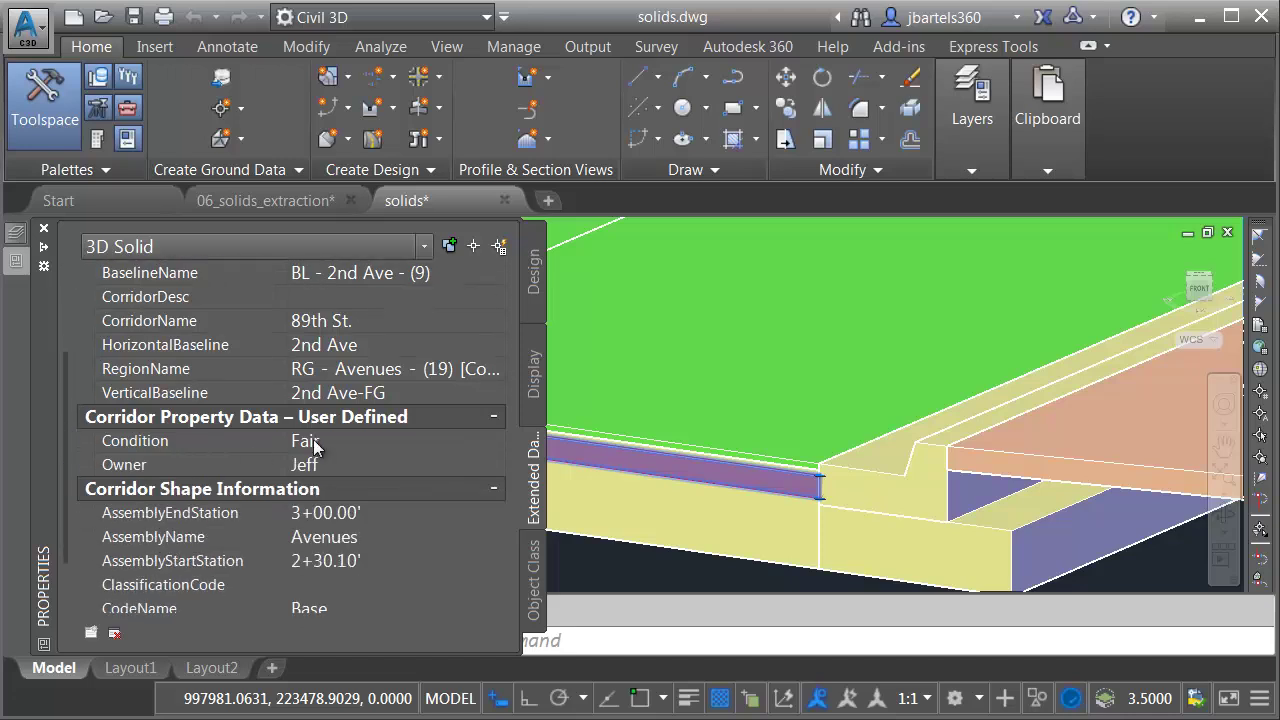
pyautogui.click(310, 441)
pyautogui.write('New')
pyautogui.press('Tab')
pyautogui.press('Escape')
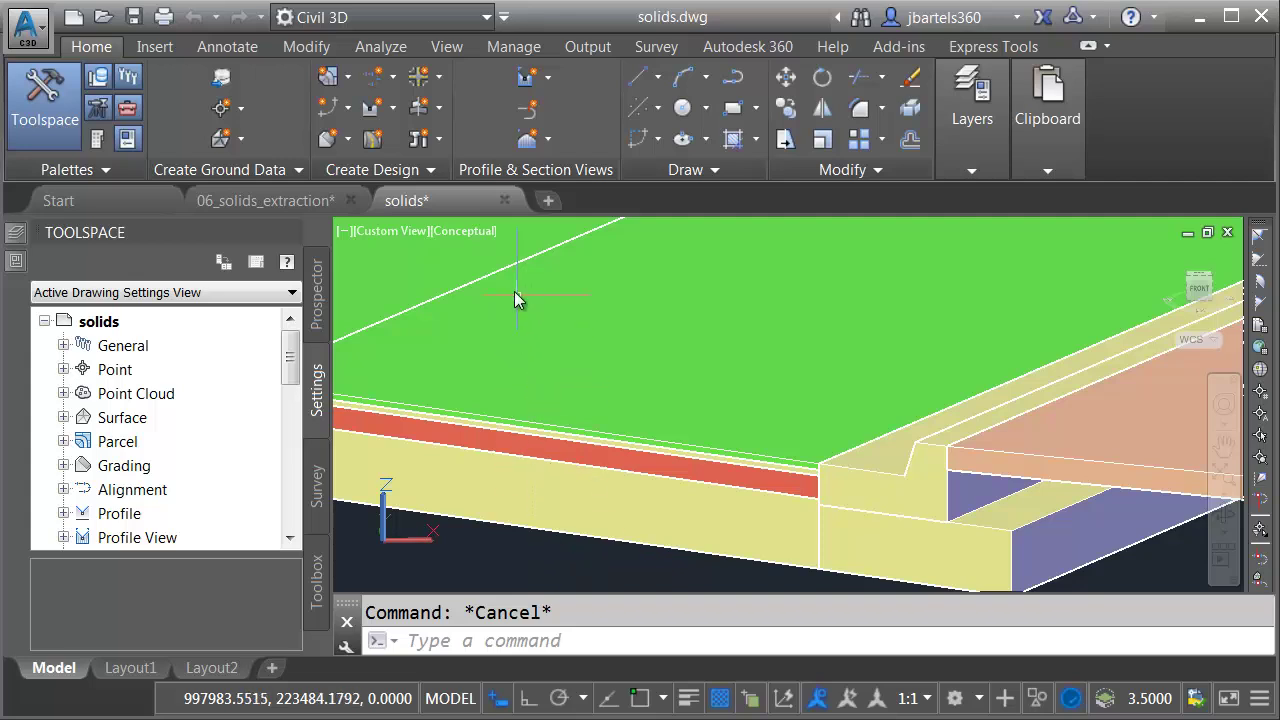
# Close solids.dwg without saving changes
pyautogui.click(505, 200)
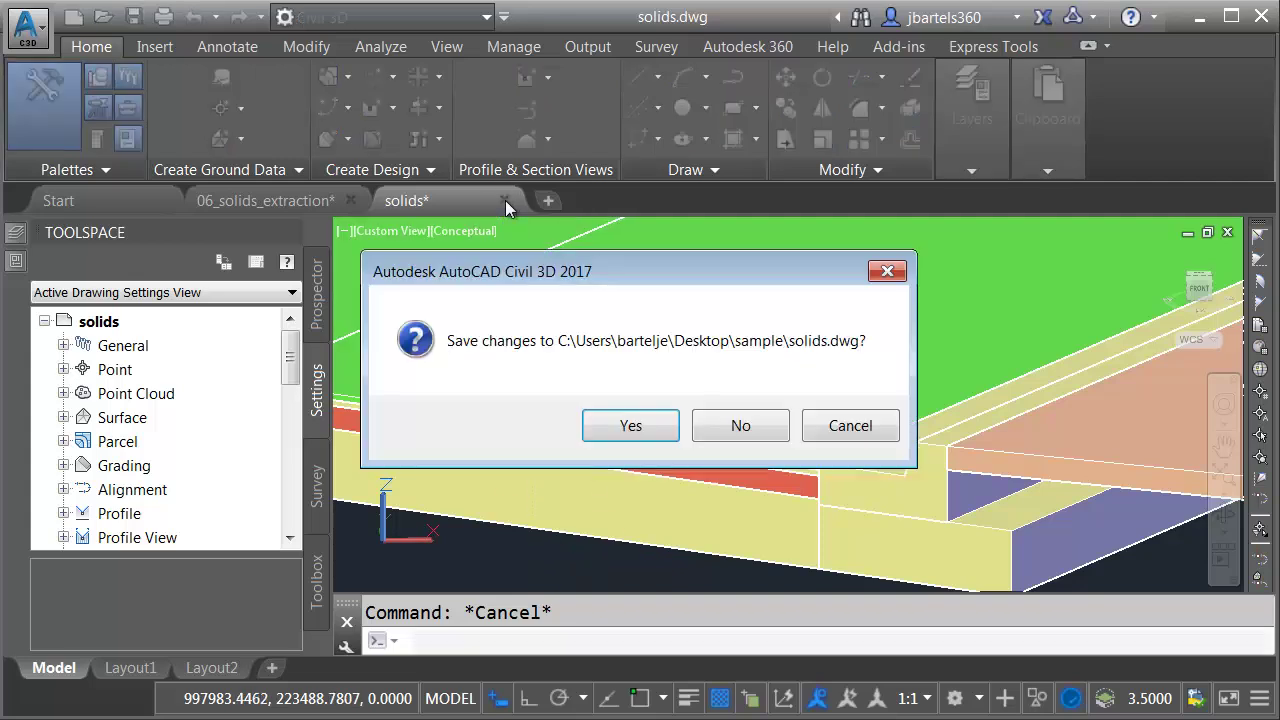
pyautogui.click(740, 425)
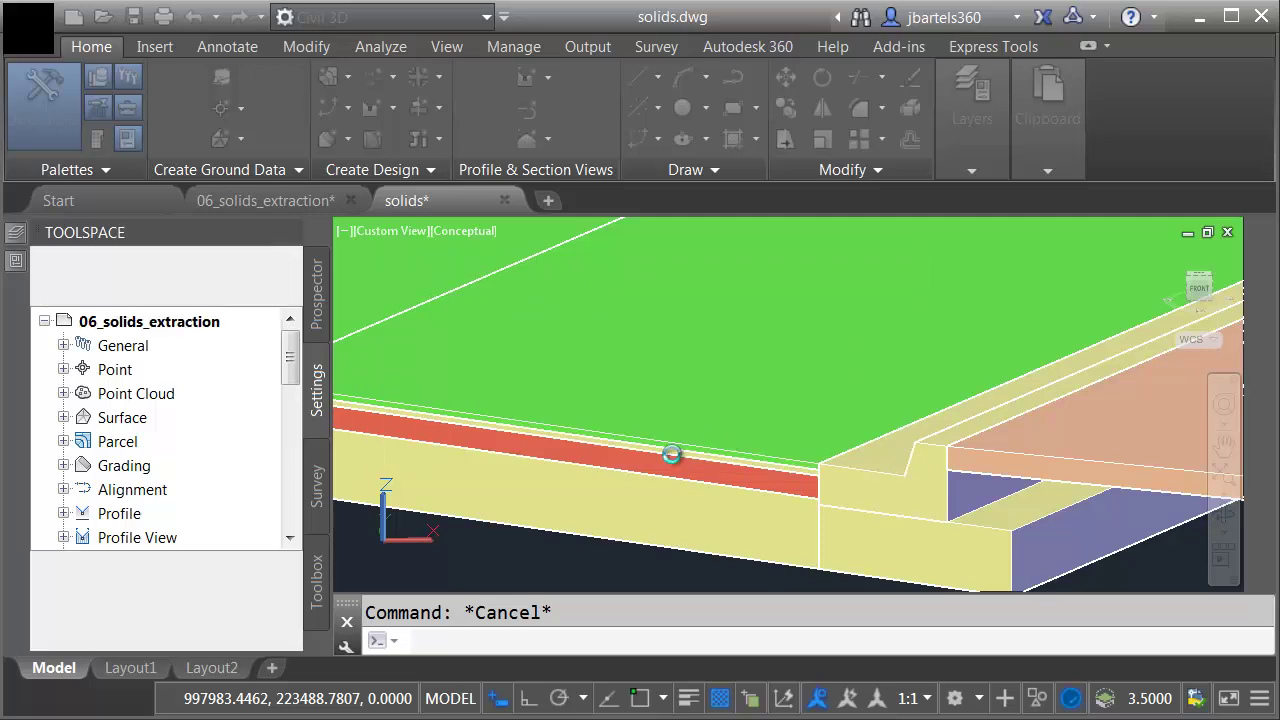
pyautogui.moveTo(662, 405)
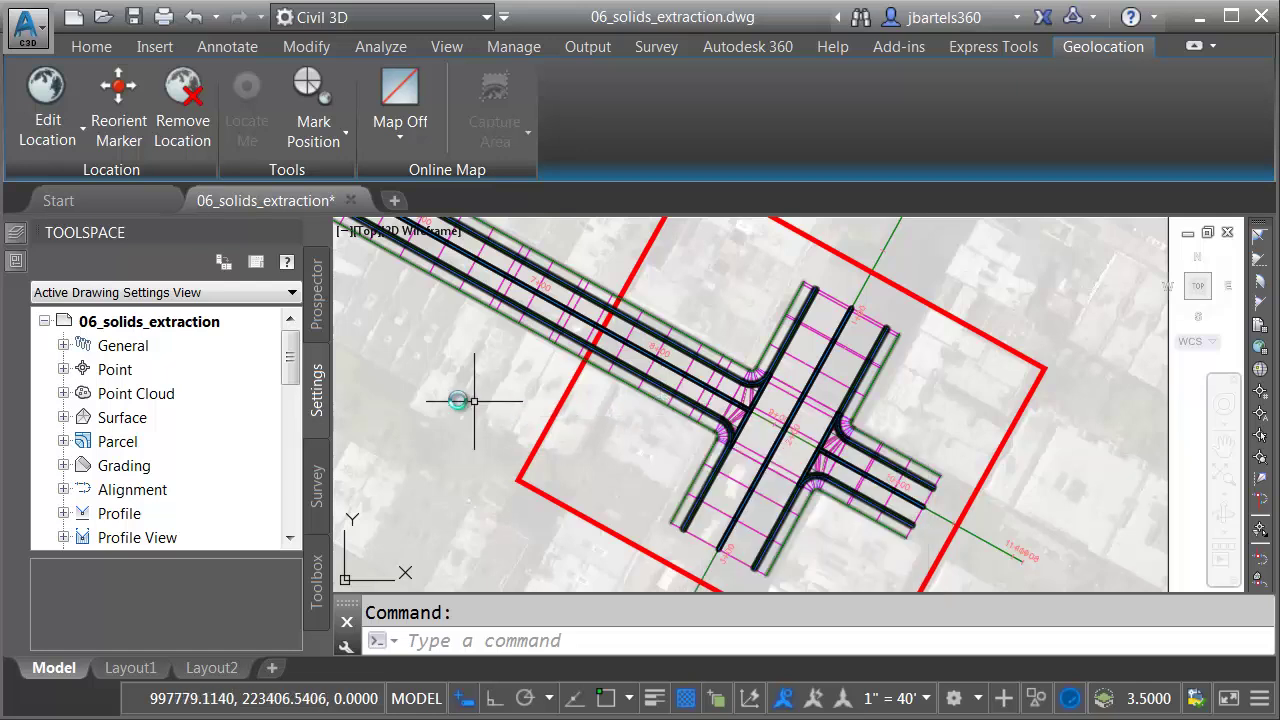
# Expand General > Multipurpose Styles > Code Set Styles and bring up All Codes' options
pyautogui.click(63, 345)
pyautogui.click(83, 370)
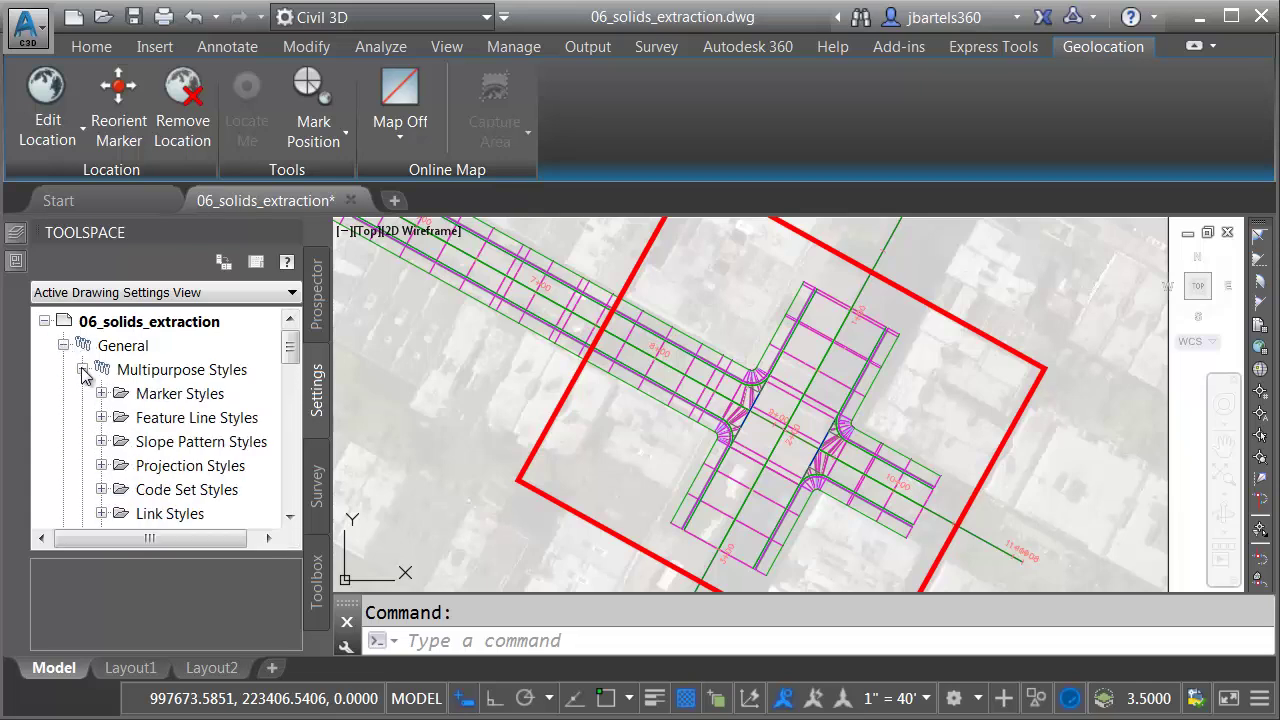
pyautogui.click(101, 489)
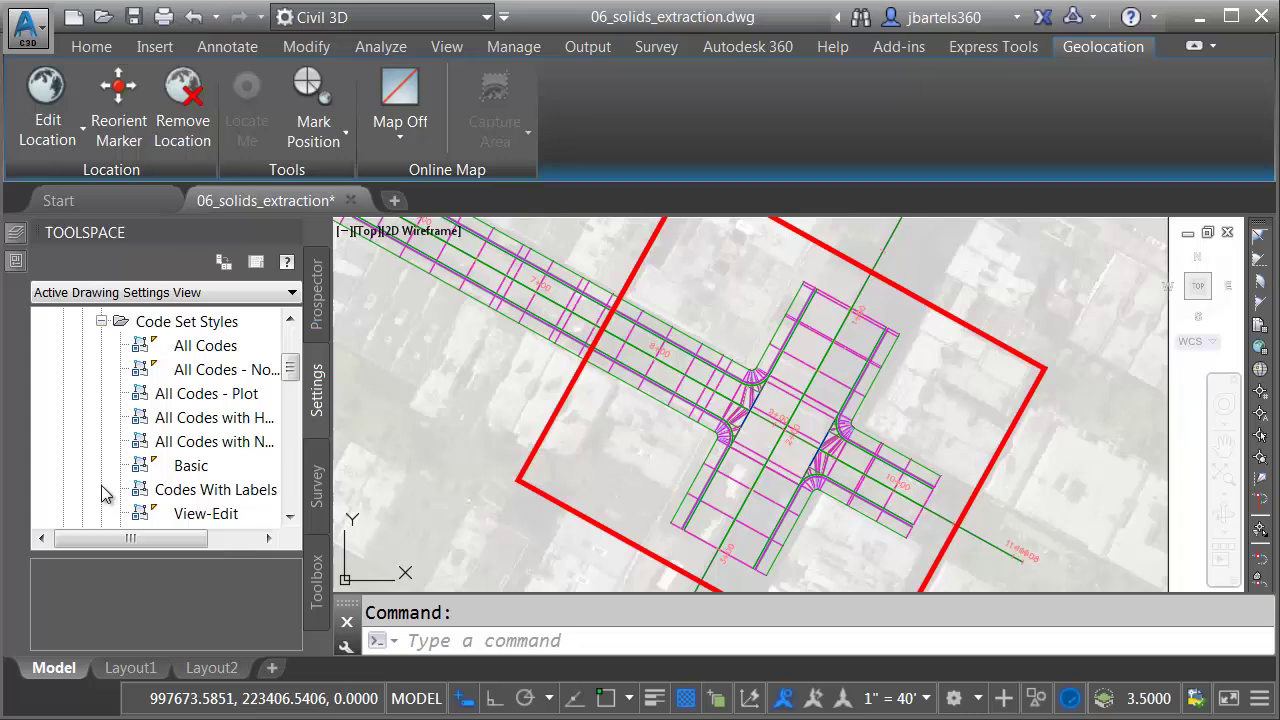
pyautogui.rightClick(179, 347)
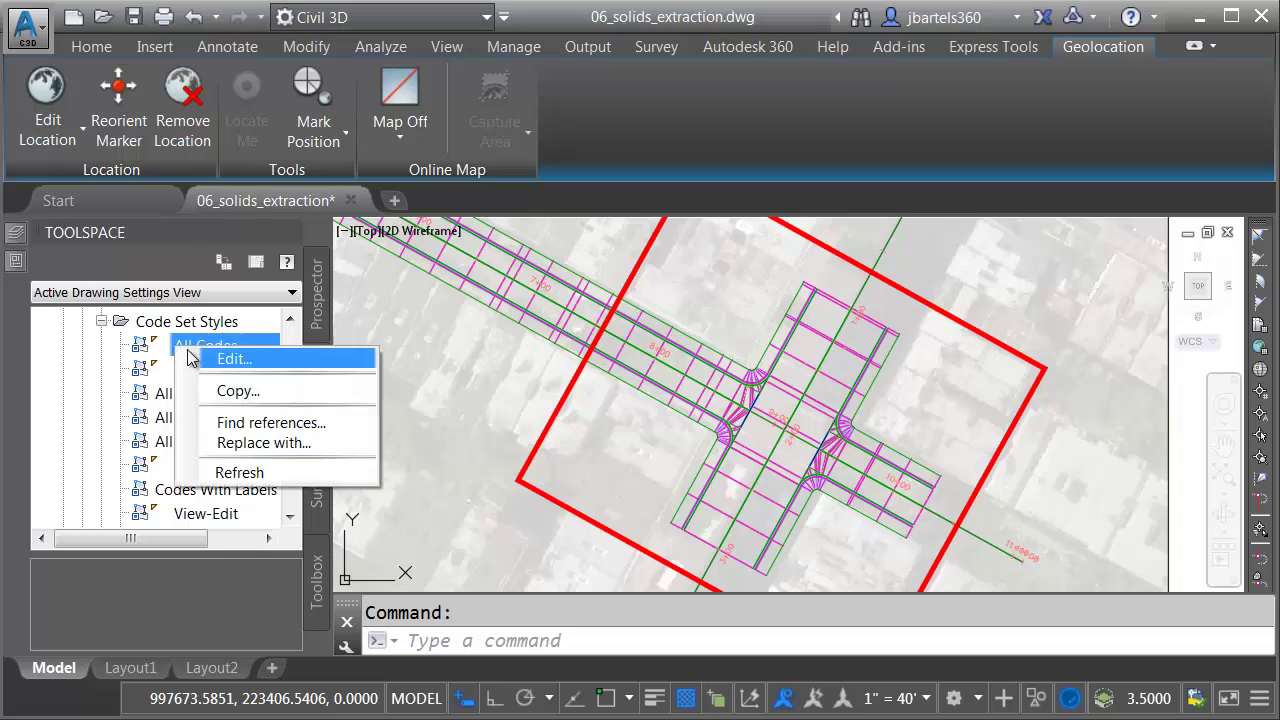
# In the All Codes style's Shape codes, enter Superpave Concrete as Pave1's classification and apply it
pyautogui.click(233, 359)
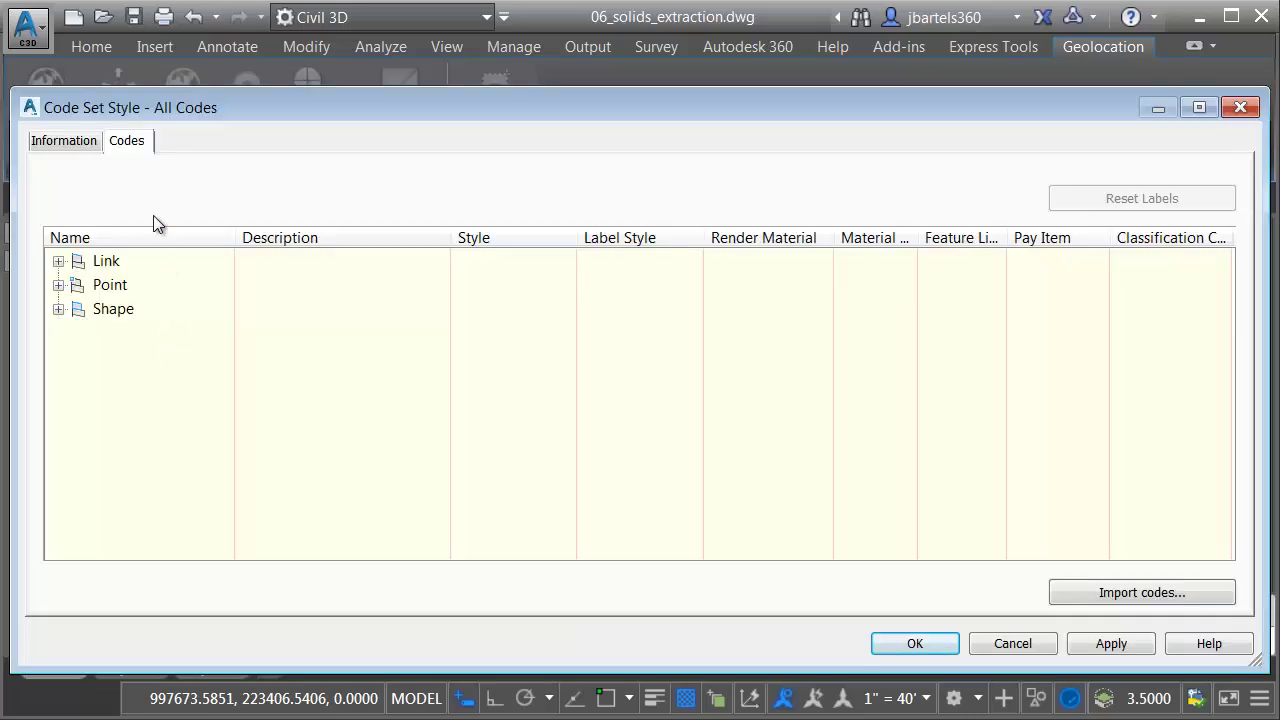
pyautogui.click(57, 309)
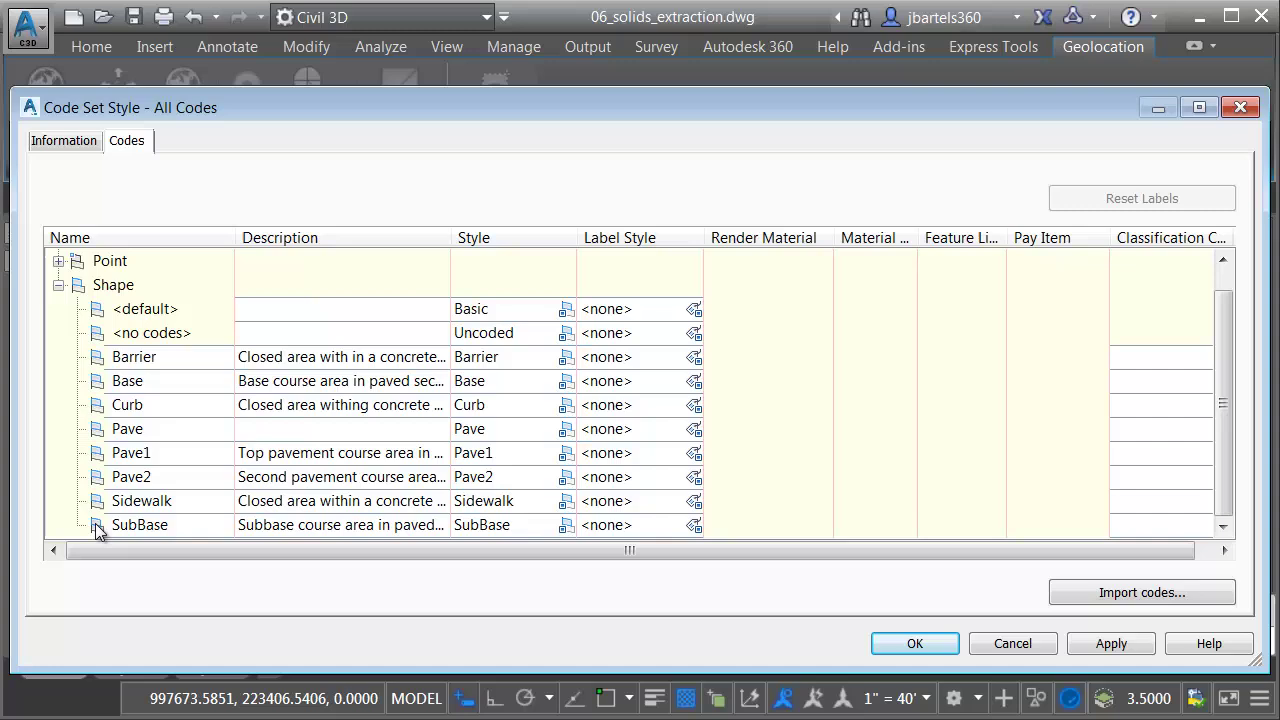
pyautogui.moveTo(128, 550); pyautogui.dragTo(722, 476)
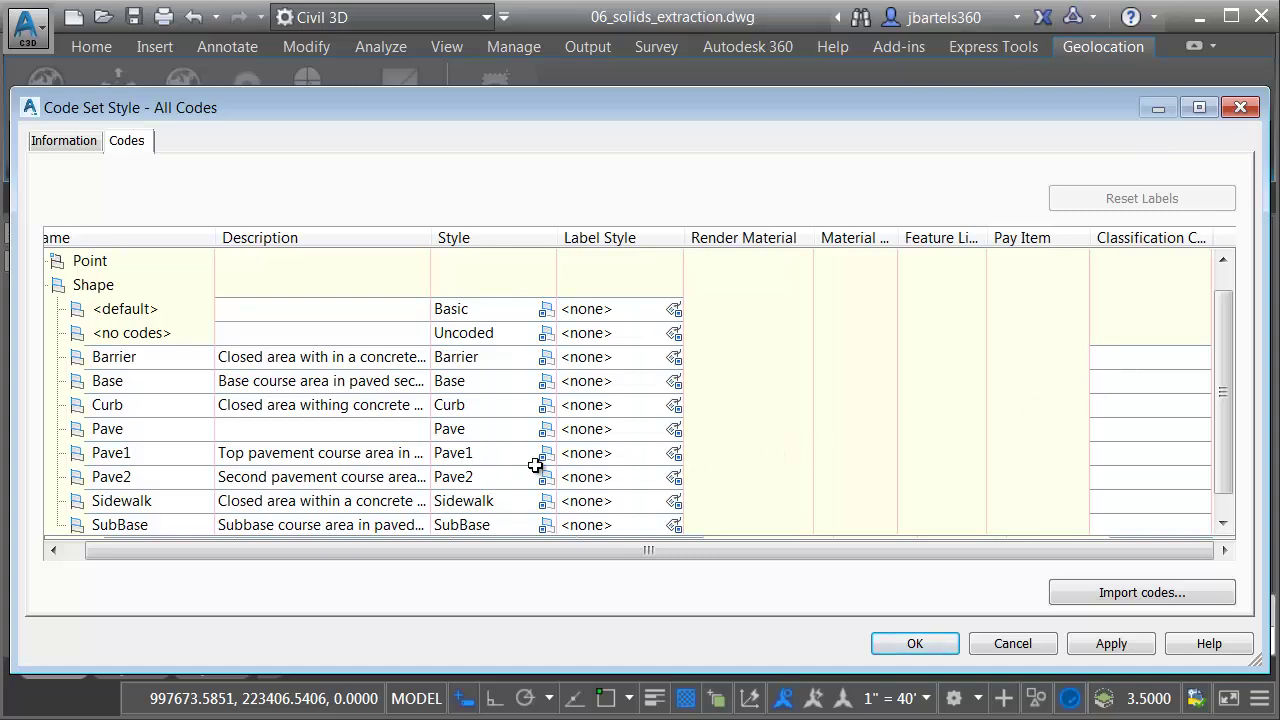
pyautogui.click(1101, 454)
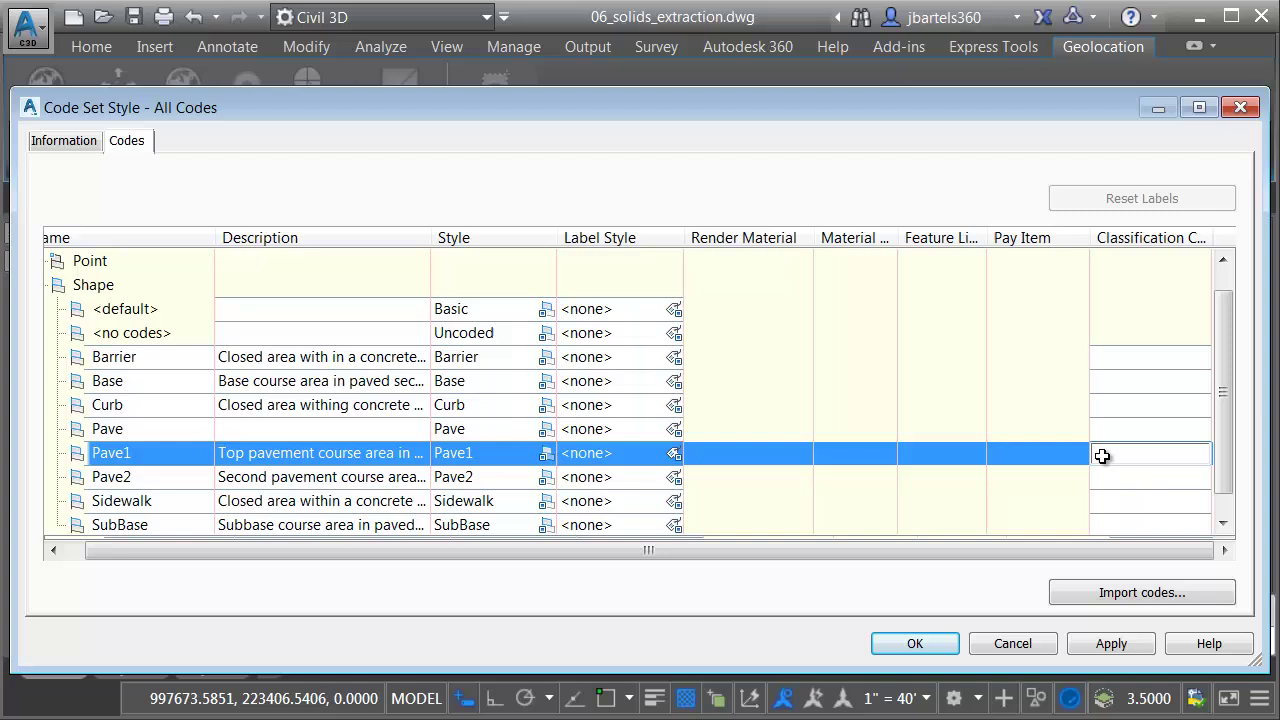
pyautogui.write('Superpave ')
pyautogui.write('Concrete')
pyautogui.press('Return')
pyautogui.click(1105, 643)
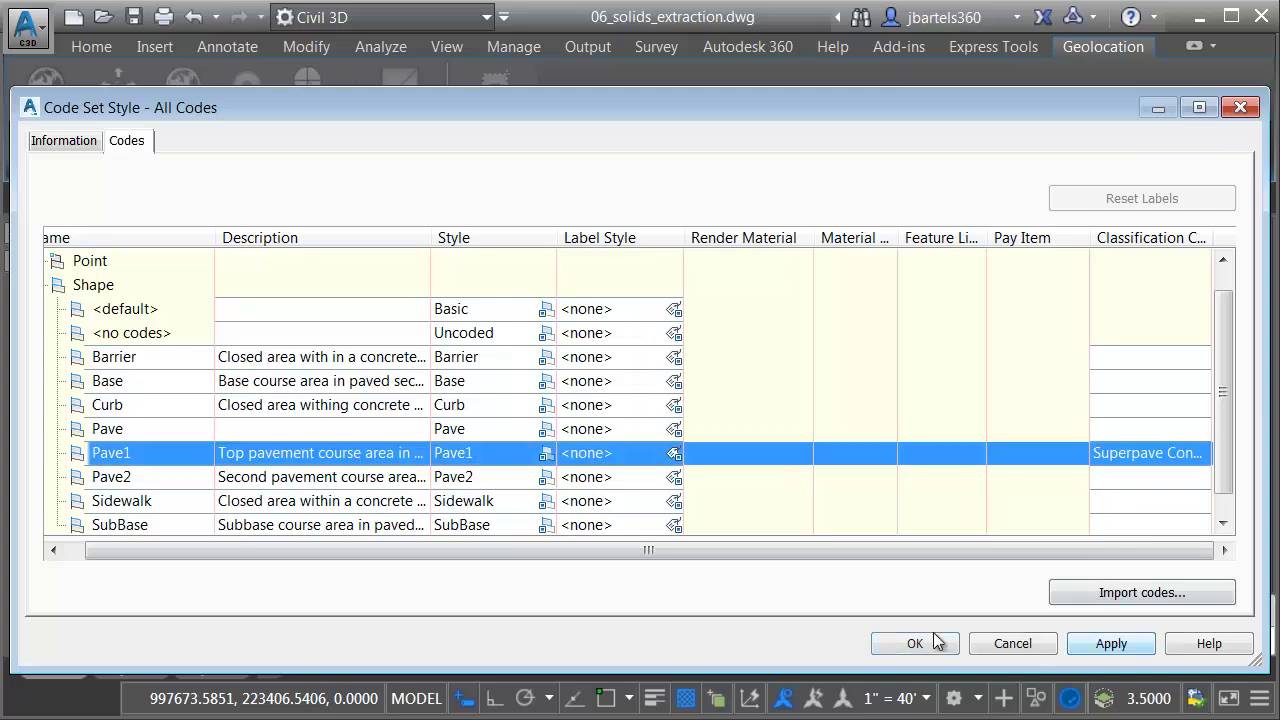
pyautogui.click(917, 643)
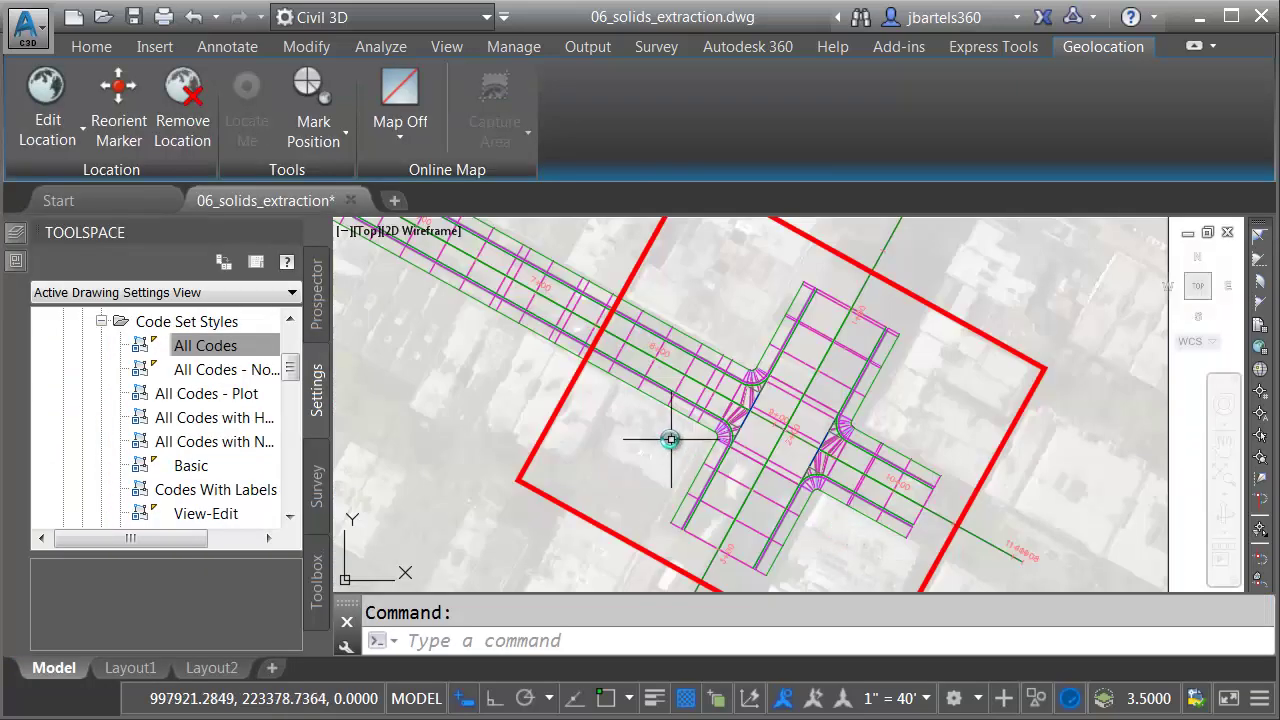
pyautogui.click(655, 397)
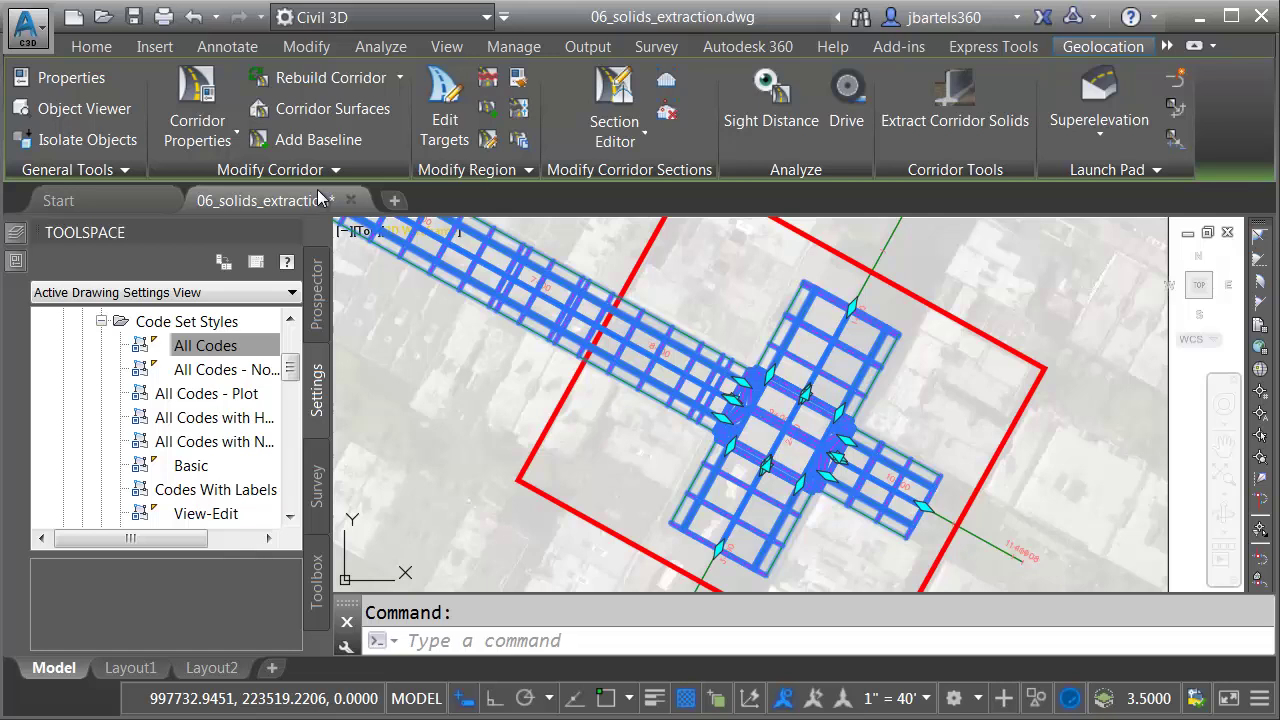
pyautogui.click(198, 110)
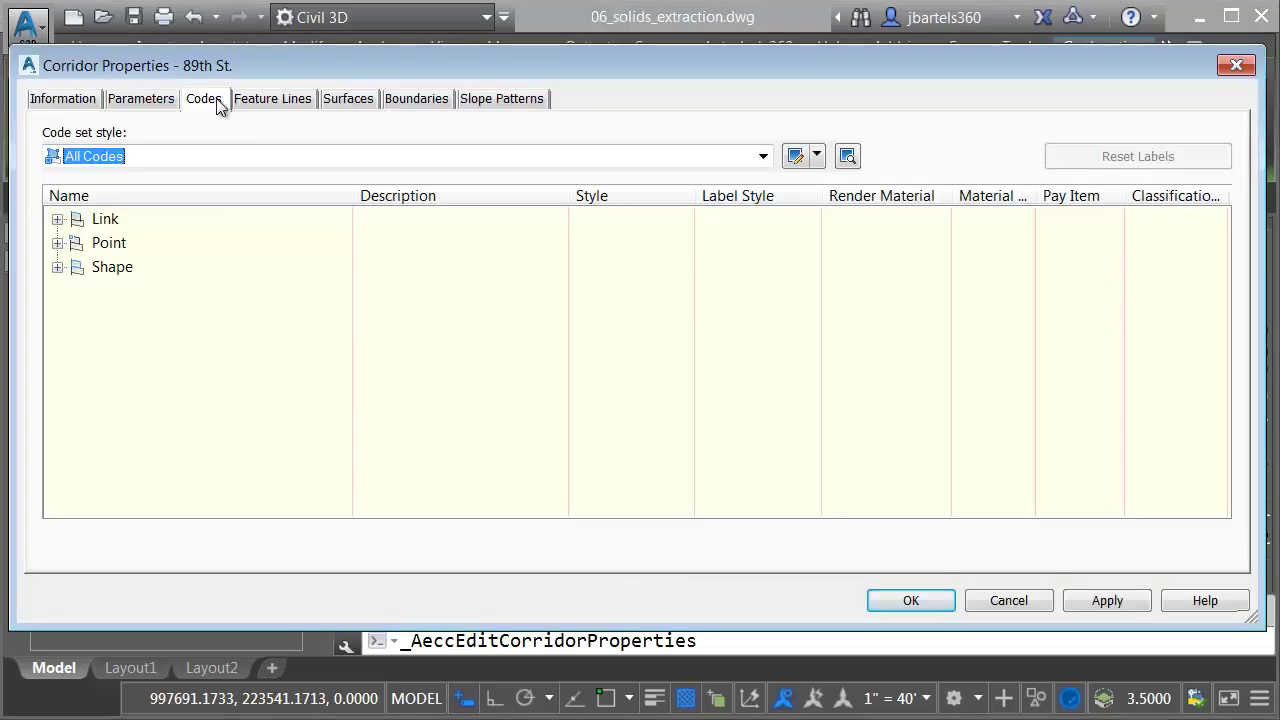
pyautogui.click(57, 267)
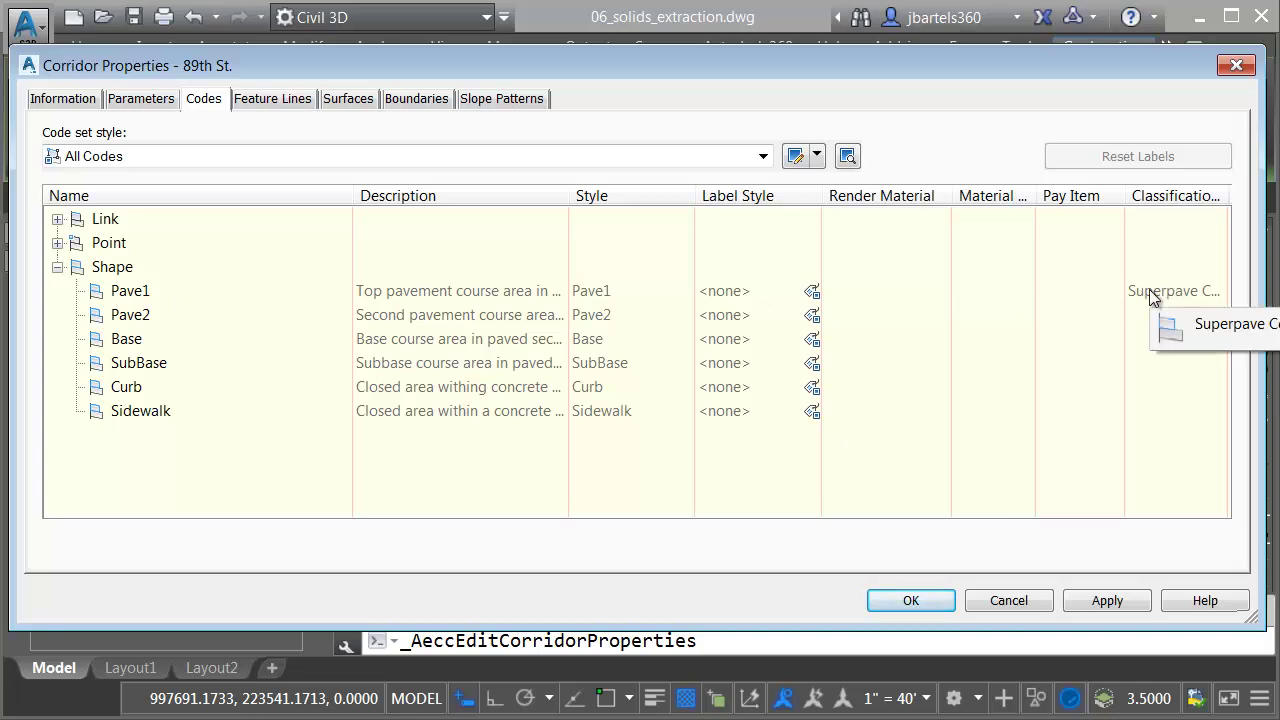
pyautogui.click(1236, 65)
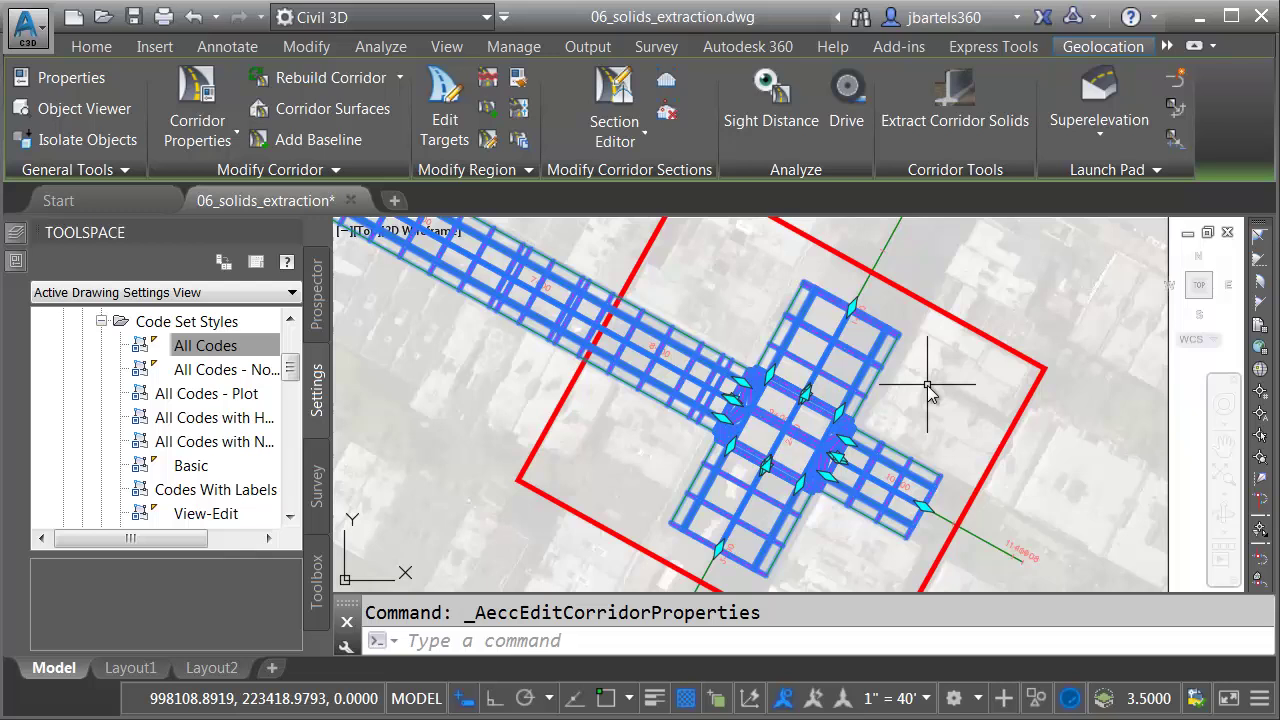
# Start extracting corridor solids for the regions within the red boundary polygon
pyautogui.click(952, 94)
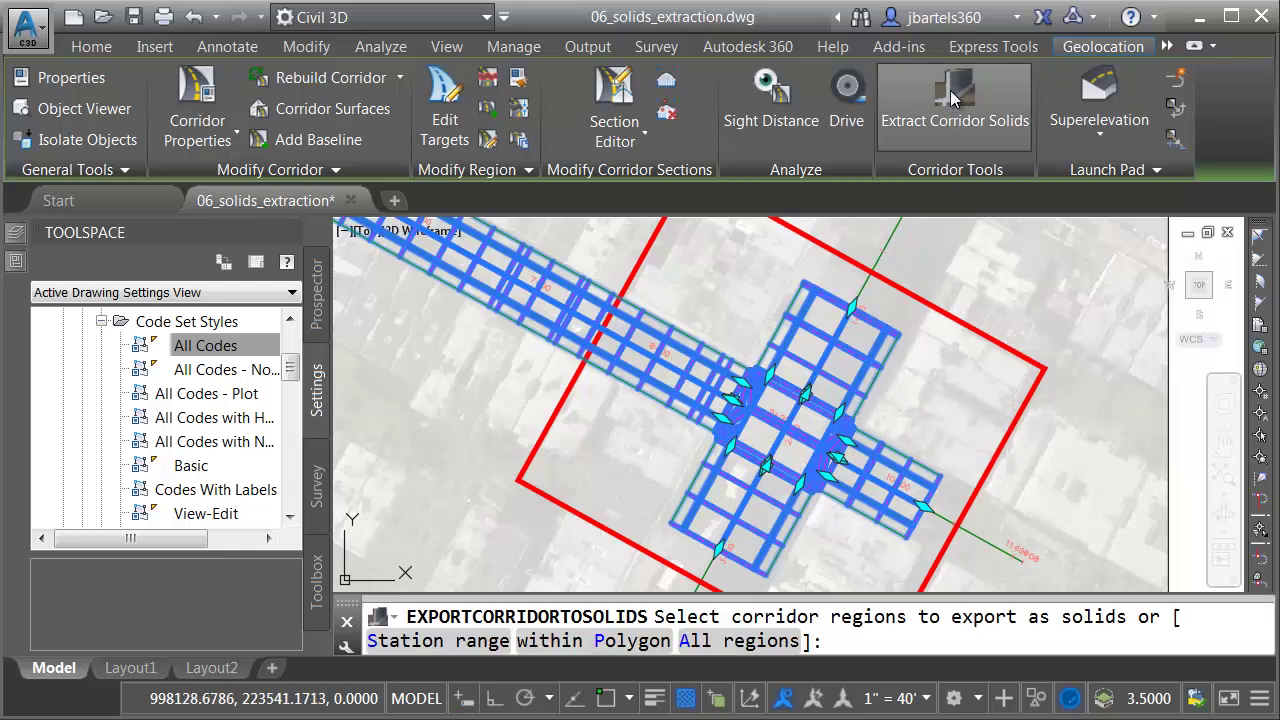
pyautogui.click(633, 641)
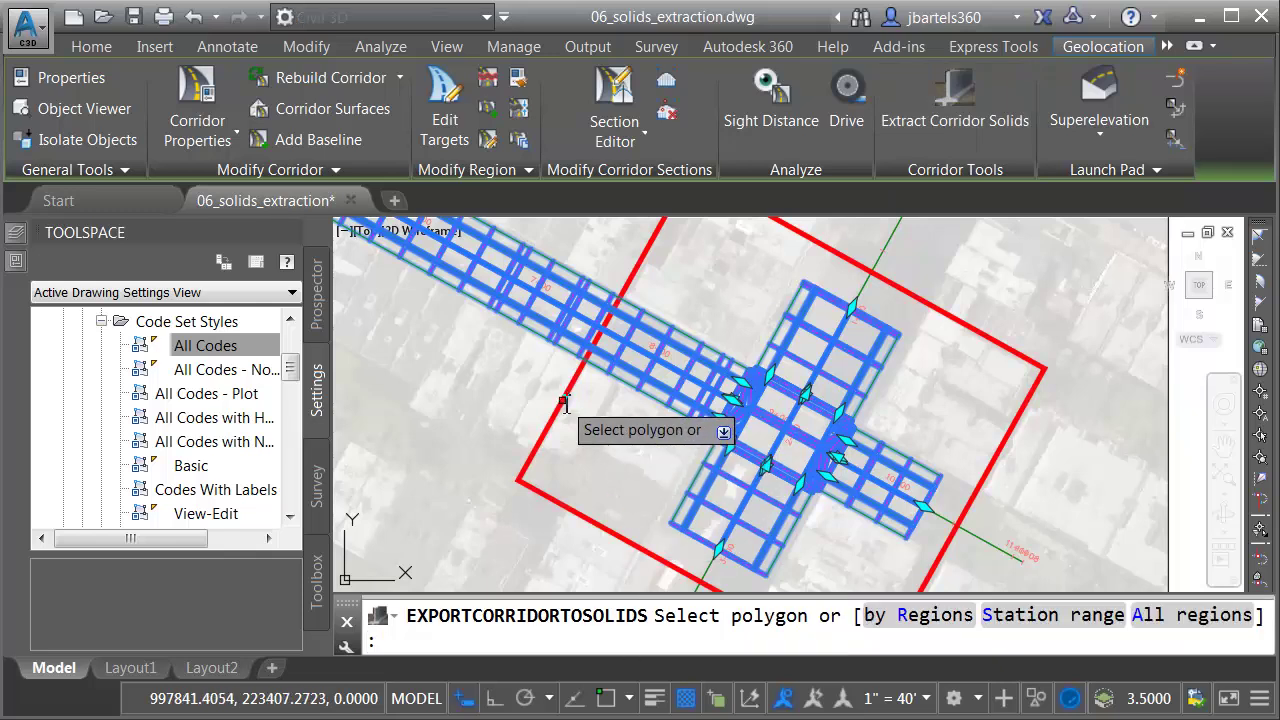
pyautogui.click(578, 428)
pyautogui.scroll(-5, 574, 434)
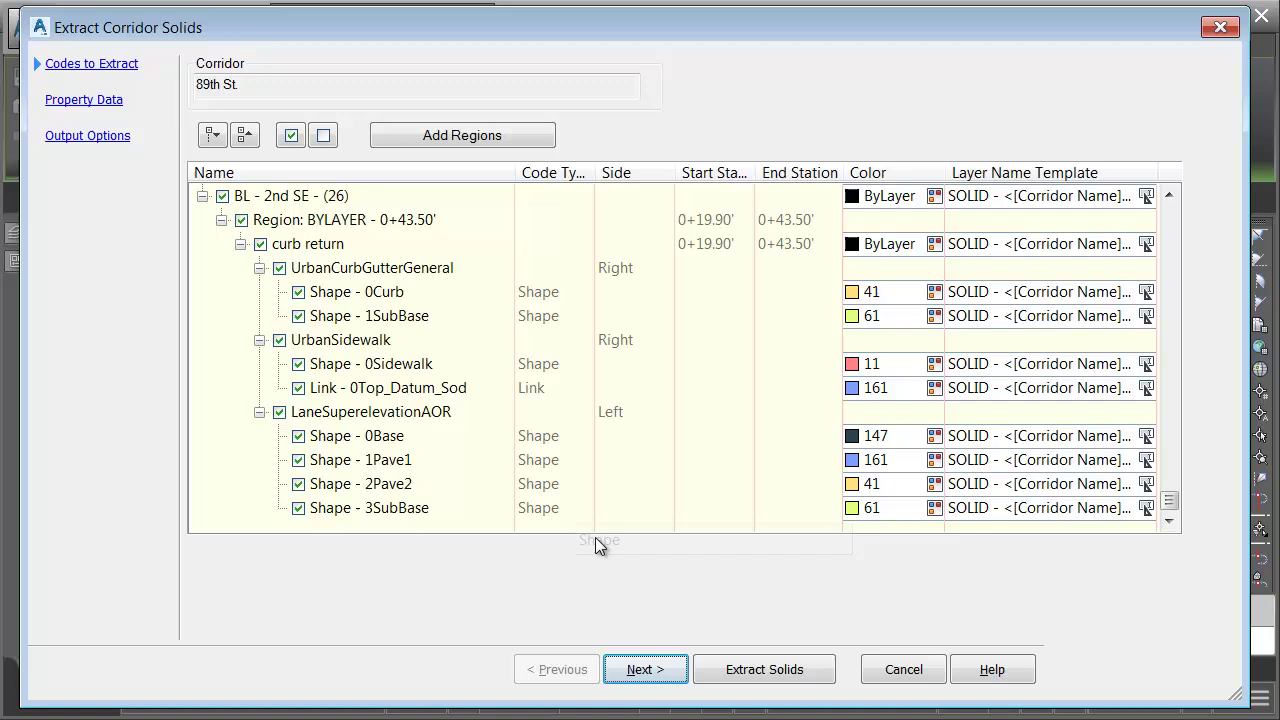
pyautogui.click(643, 670)
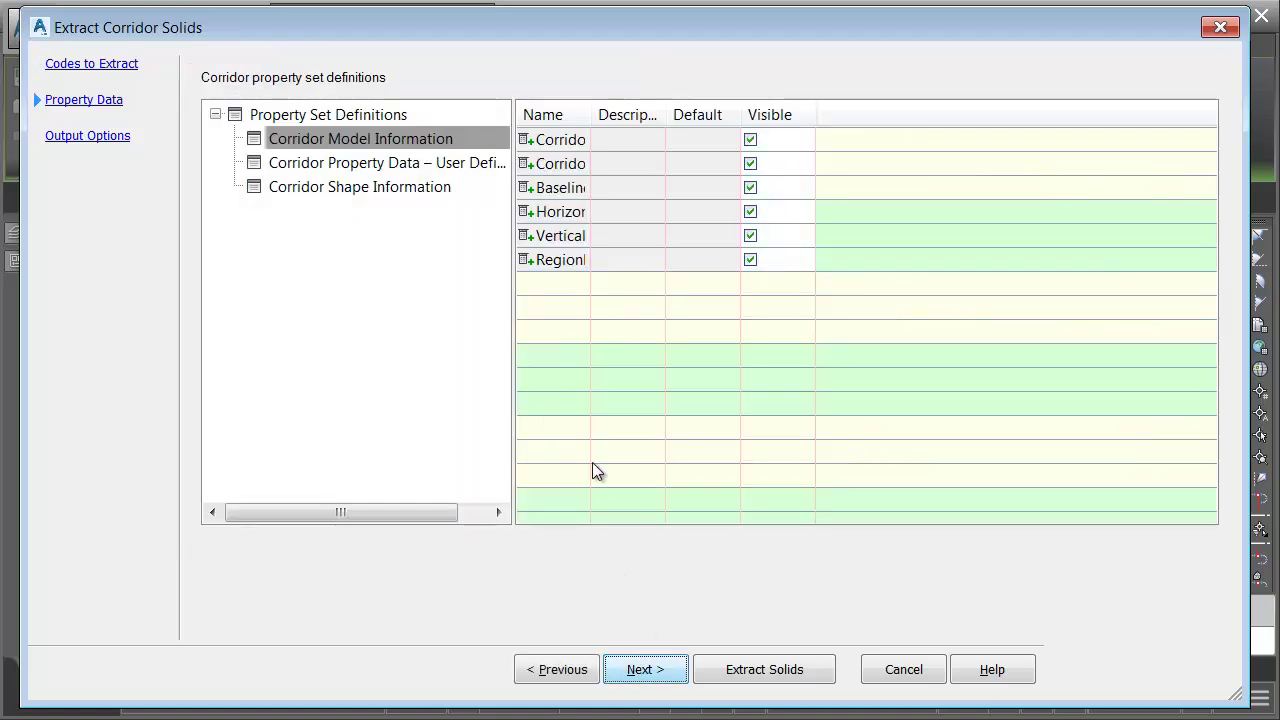
# Review the Corridor Shape Information and user-defined corridor property data to include
pyautogui.click(385, 189)
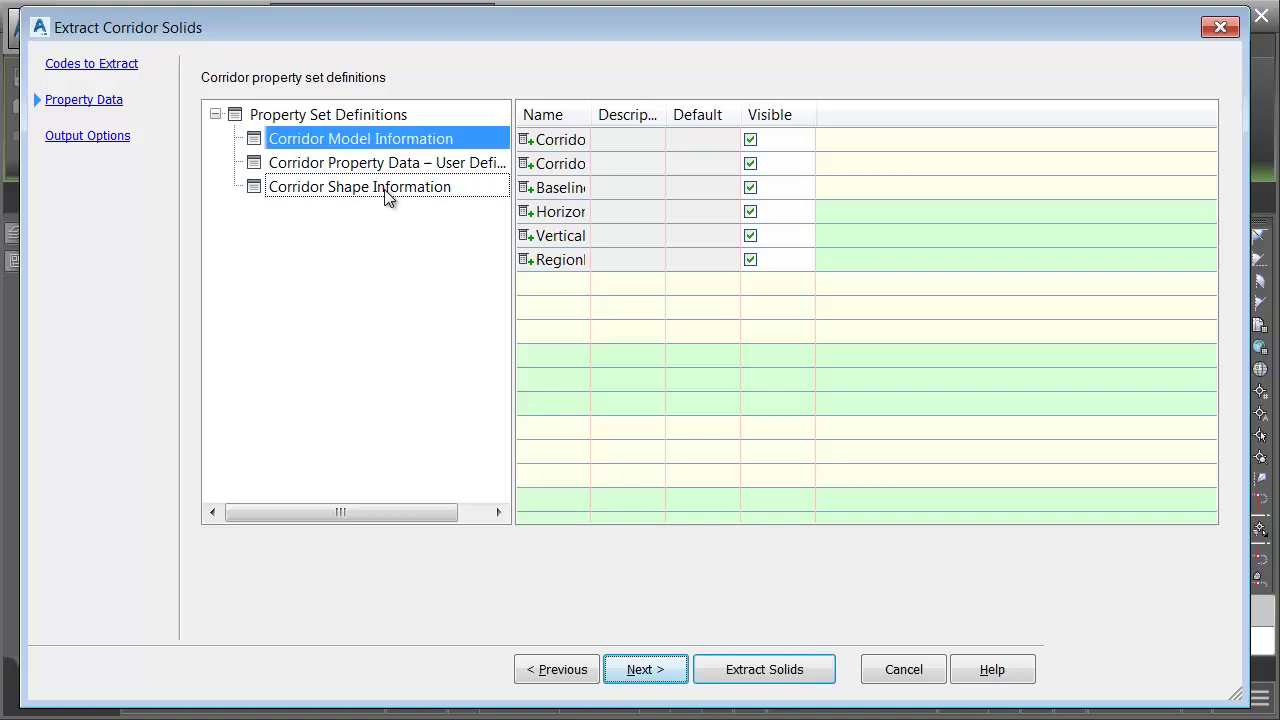
pyautogui.moveTo(590, 115); pyautogui.dragTo(715, 118)
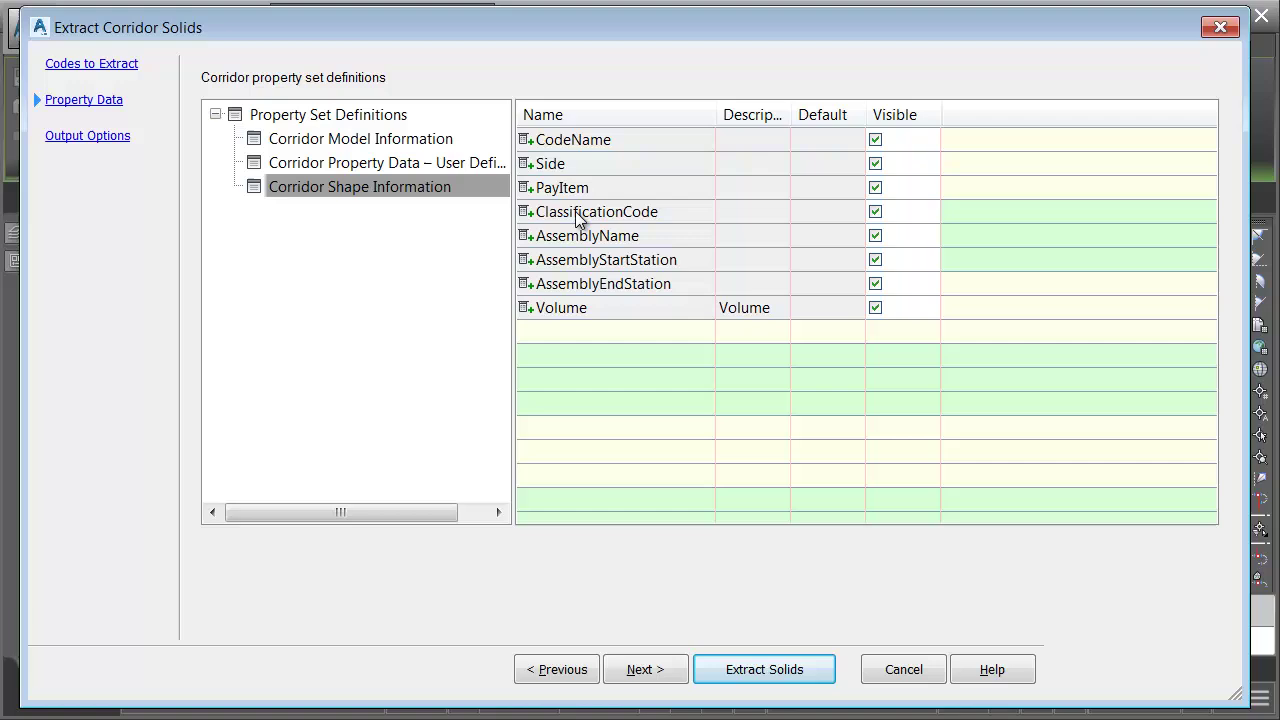
pyautogui.moveTo(593, 220); pyautogui.dragTo(434, 166)
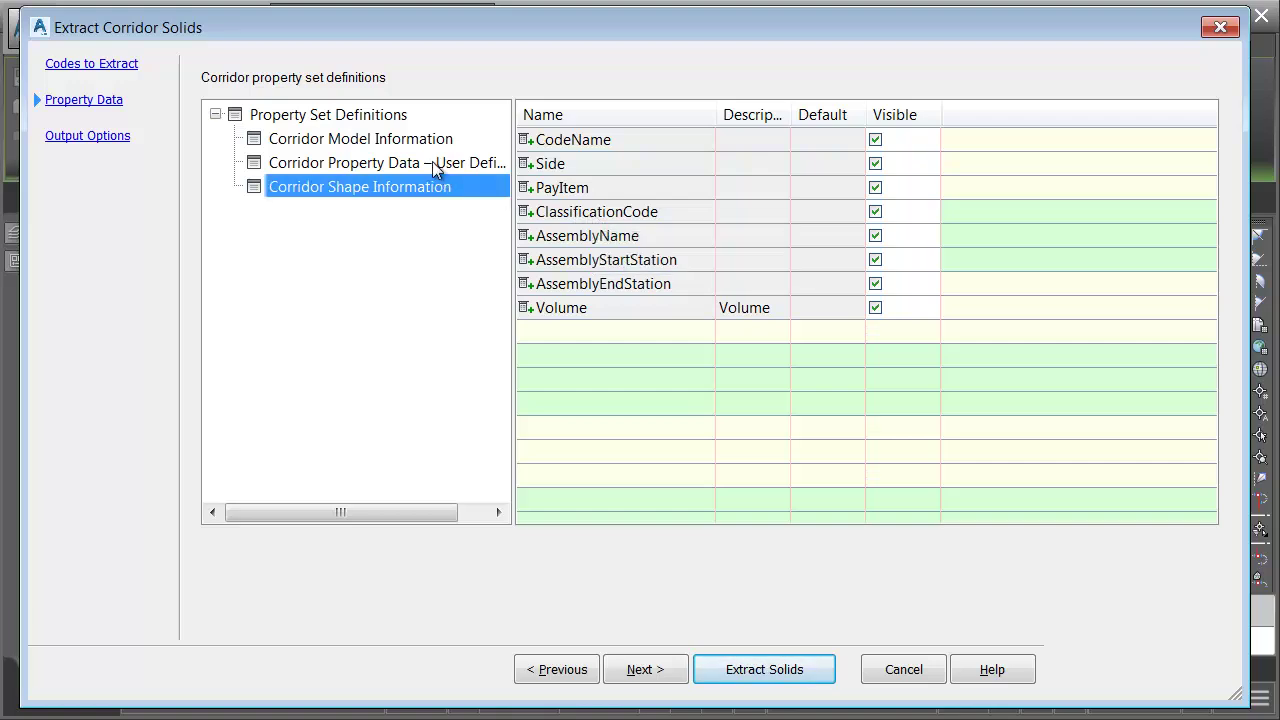
pyautogui.click(431, 163)
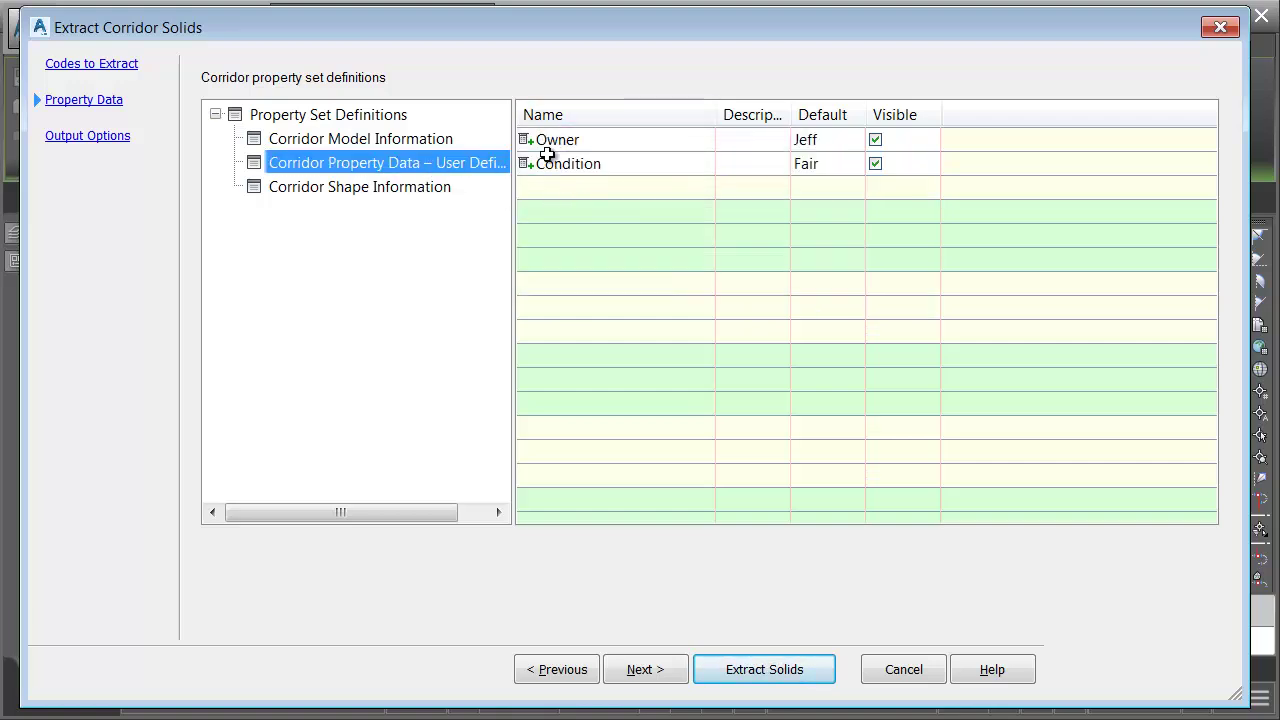
pyautogui.click(634, 667)
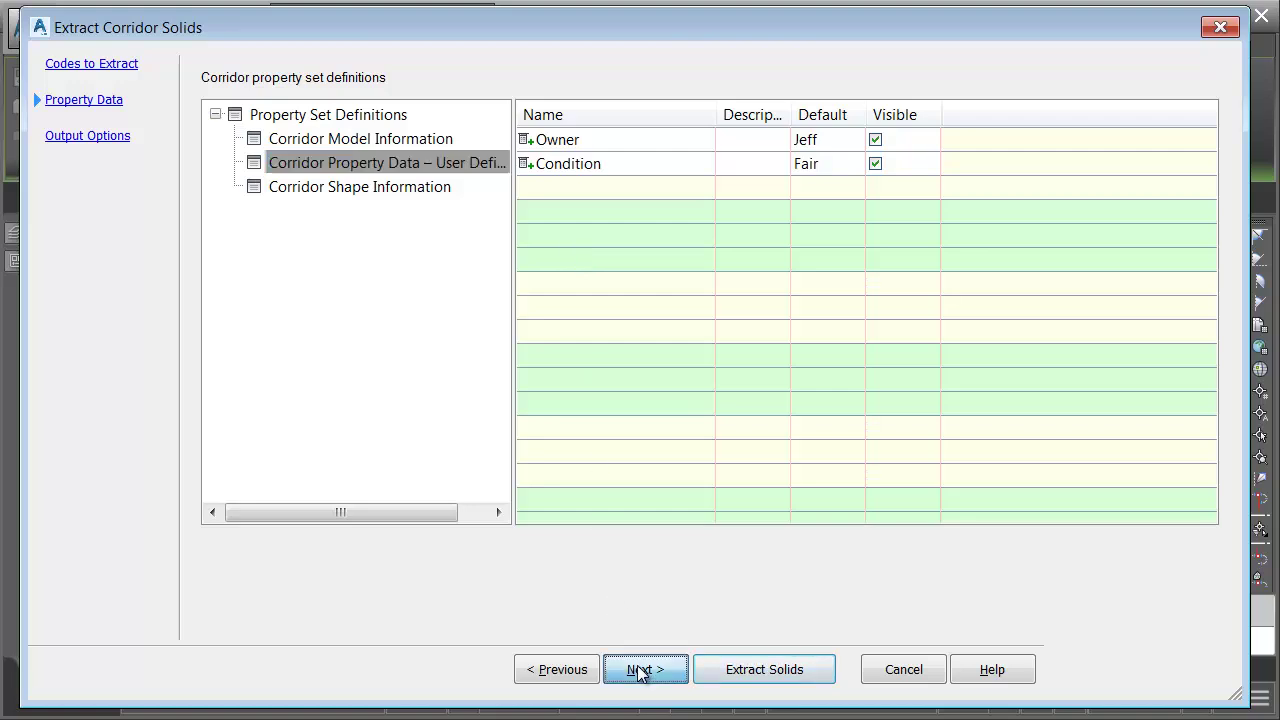
# Extract the solids into a new drawing saved as solids2.dwg
pyautogui.click(258, 282)
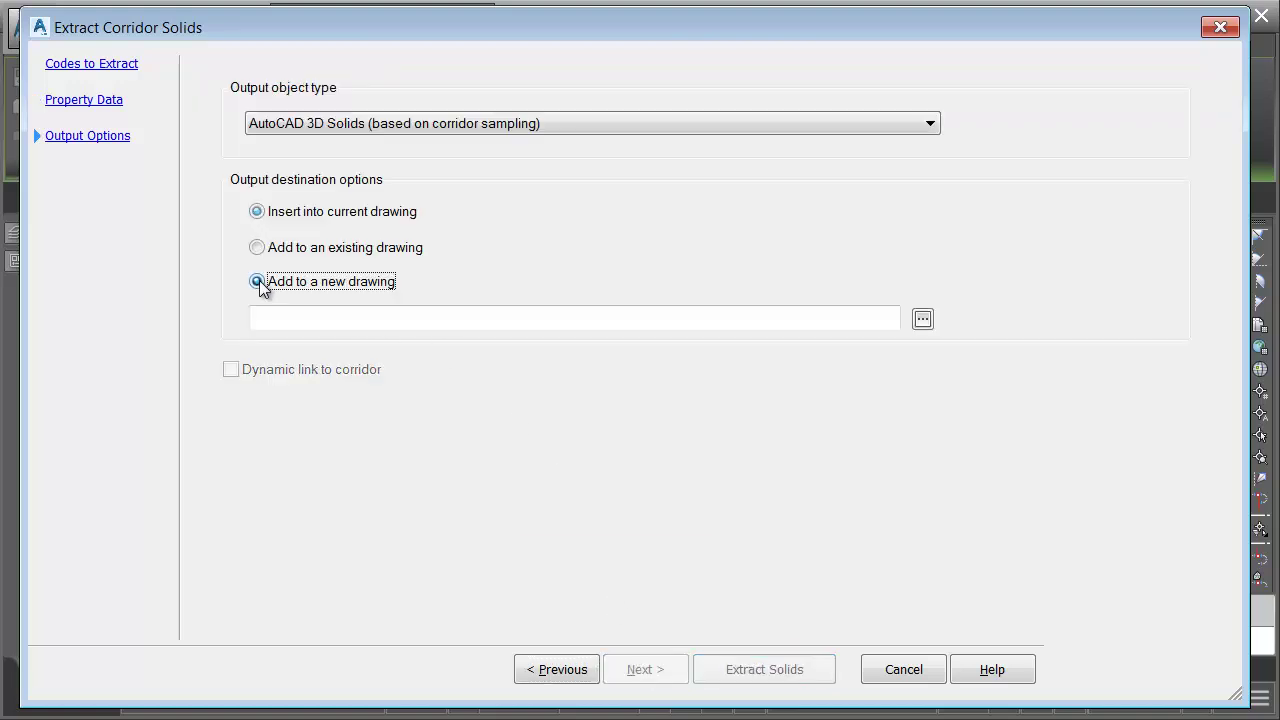
pyautogui.click(922, 320)
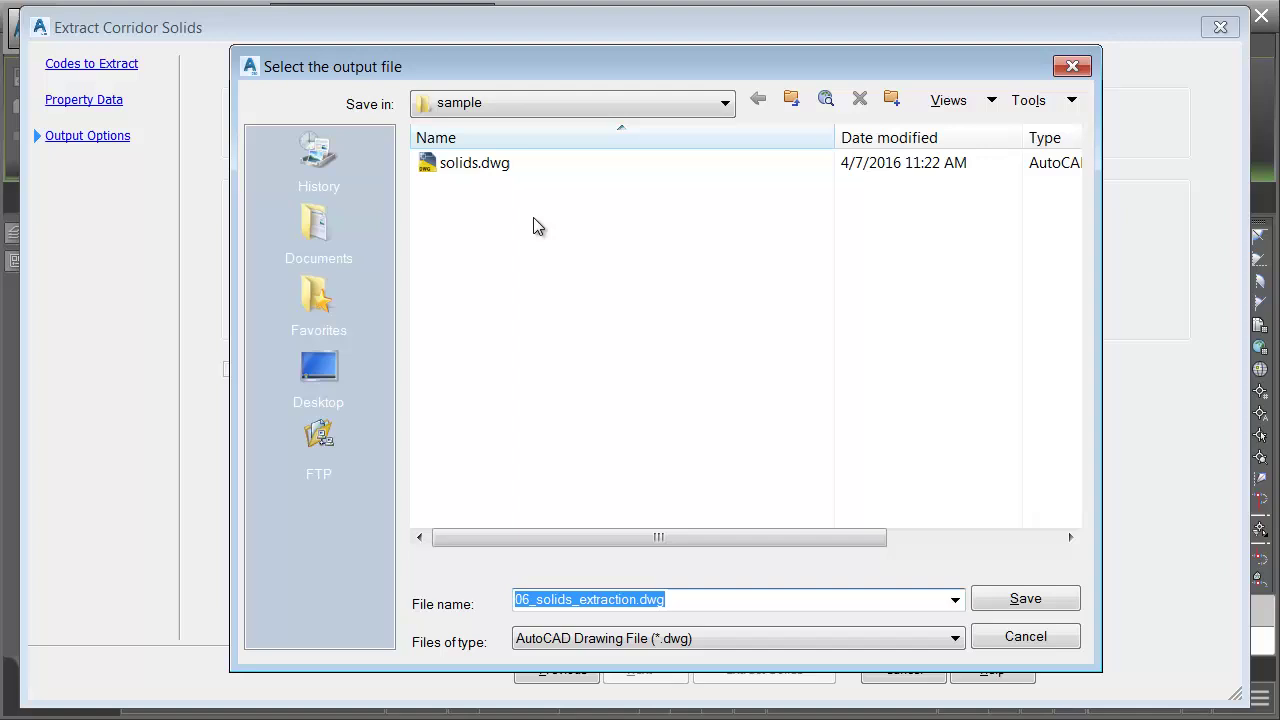
pyautogui.click(470, 162)
pyautogui.click(553, 598)
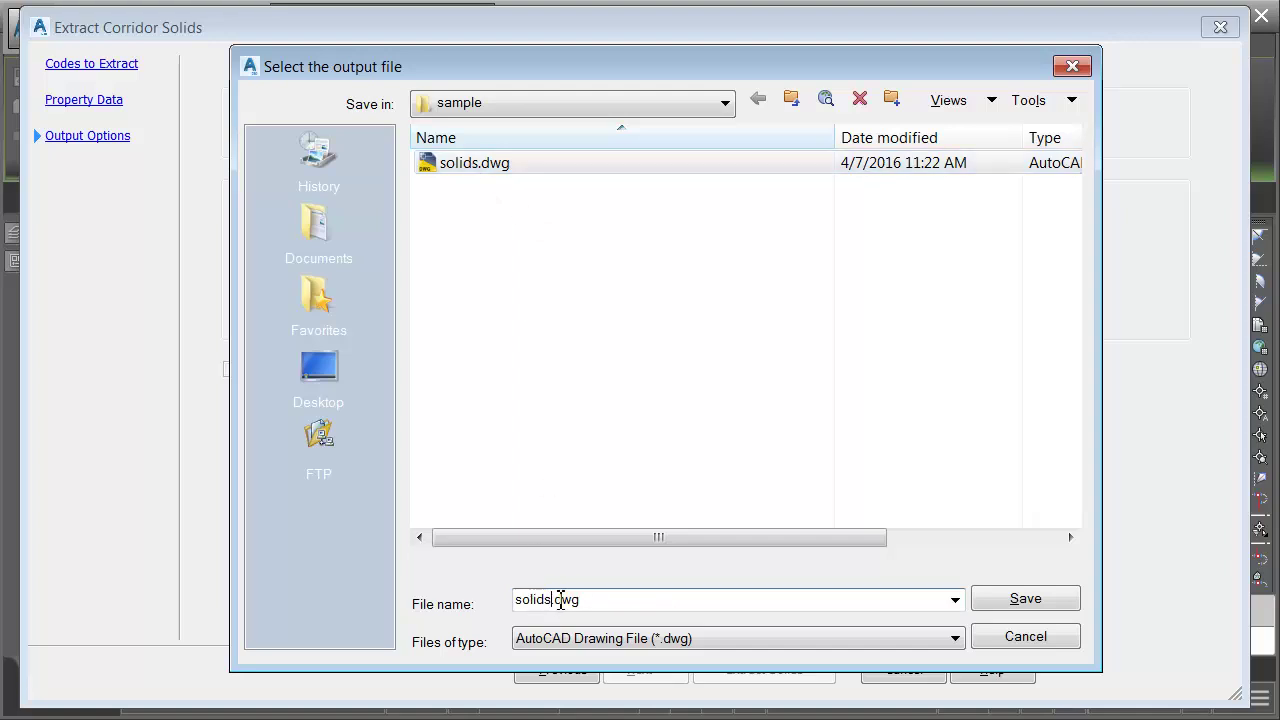
pyautogui.write('2')
pyautogui.click(1000, 600)
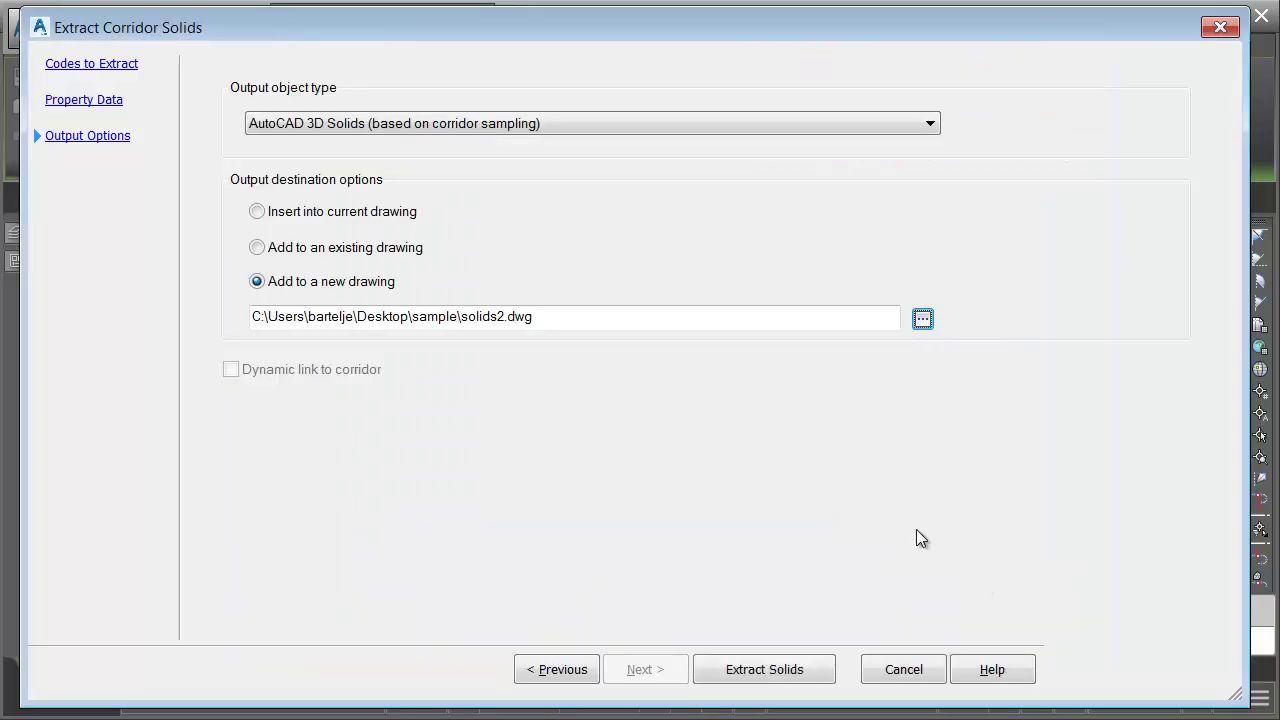
pyautogui.click(755, 669)
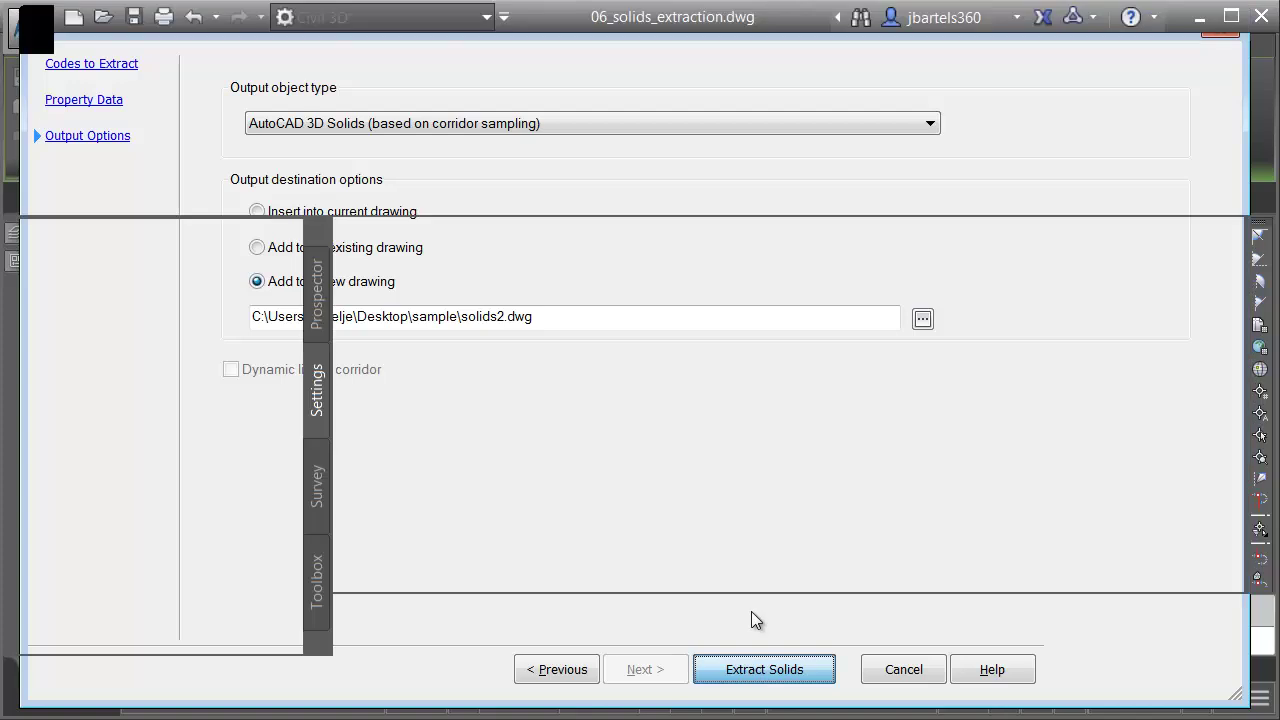
pyautogui.press('Escape')
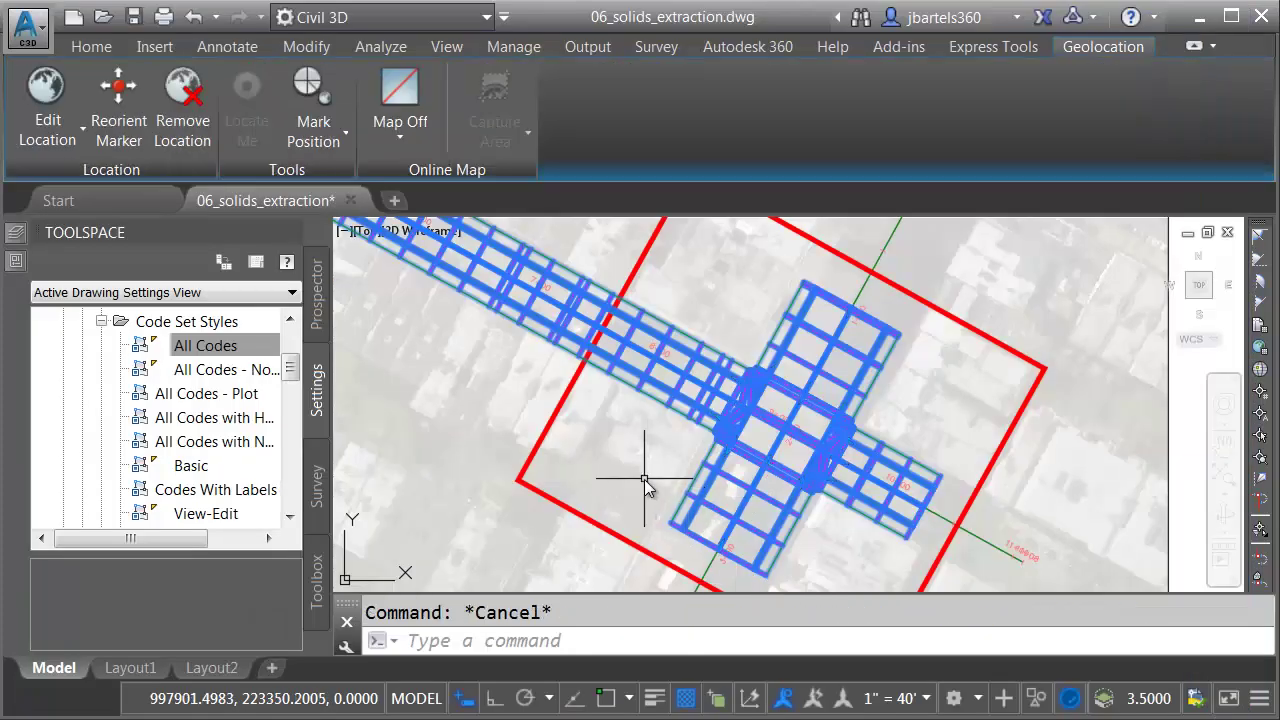
# Open solids2.dwg and view its solids with Conceptual shading in a tilted, zoomed 3D view
pyautogui.click(104, 18)
pyautogui.click(606, 217)
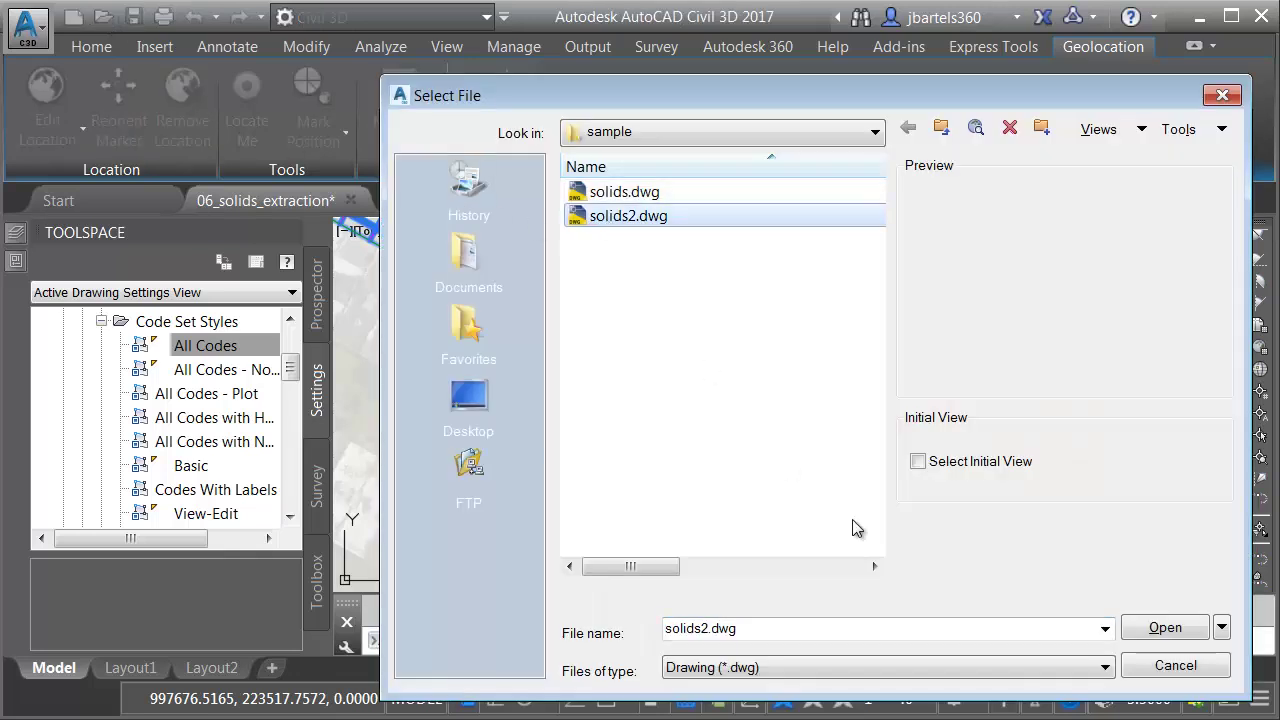
pyautogui.click(1136, 624)
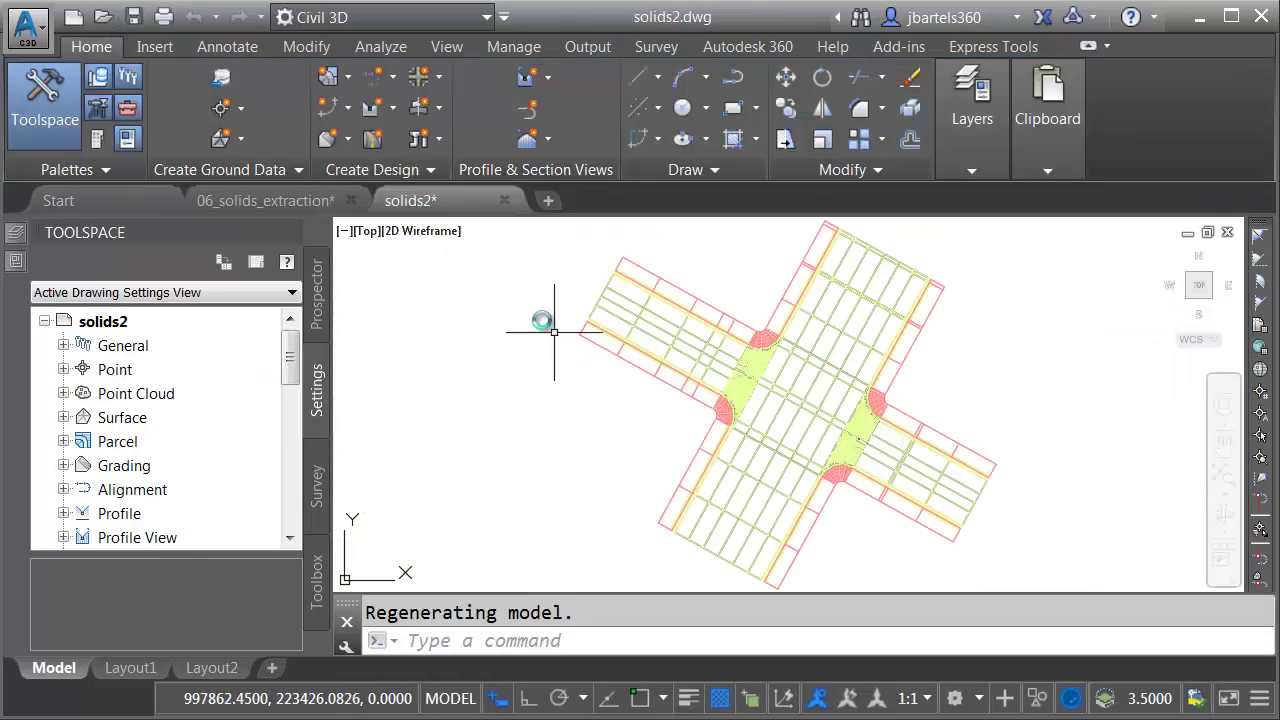
pyautogui.click(437, 246)
pyautogui.click(450, 312)
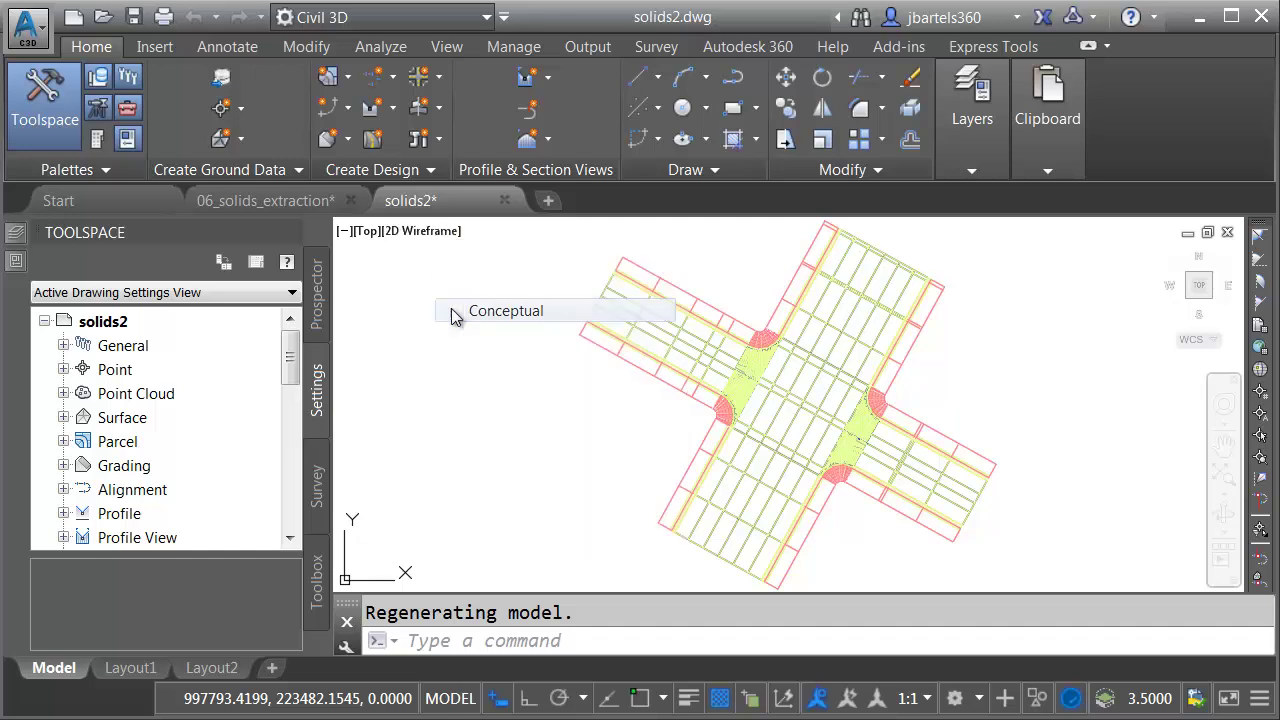
pyautogui.moveTo(564, 422)
pyautogui.keyDown('shift'); pyautogui.mouseDown(button='middle')
pyautogui.moveTo(780, 480)
pyautogui.moveTo(797, 403)
pyautogui.mouseUp(button='middle'); pyautogui.keyUp('shift')
pyautogui.scroll(10, 789, 470)
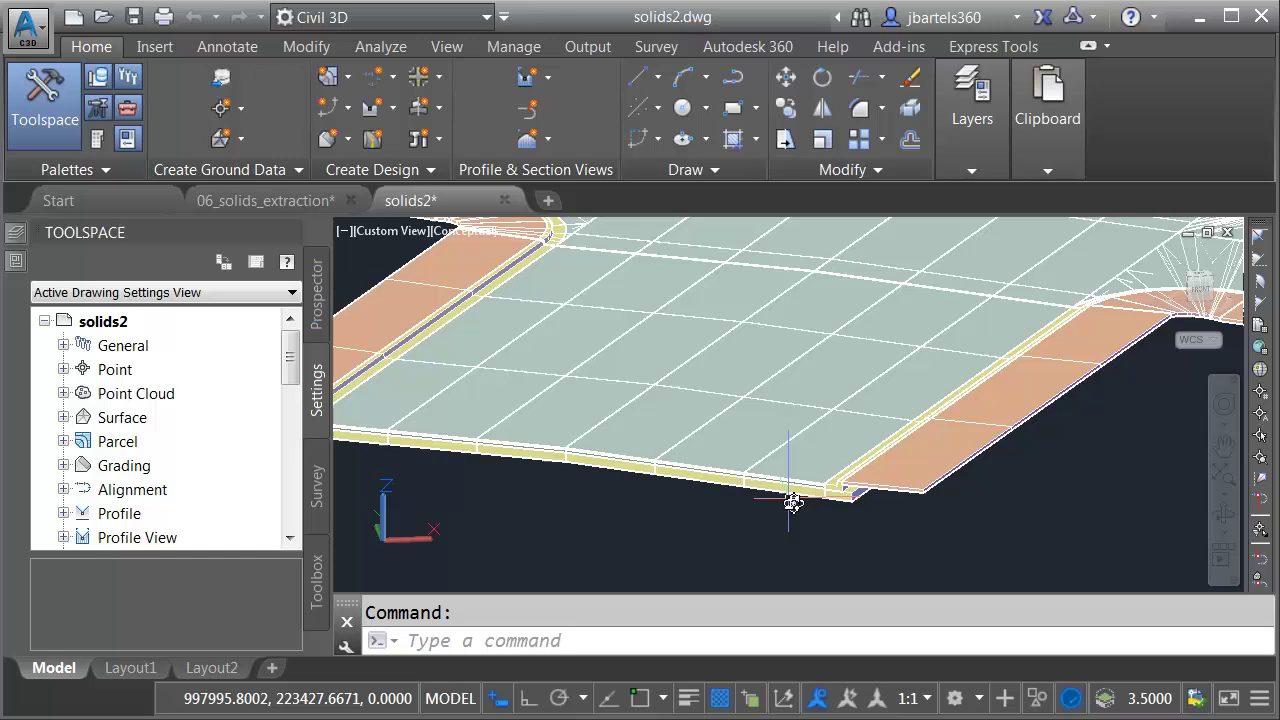
# Select a pavement slab and check its Pave1 layer and property sets
pyautogui.click(814, 406)
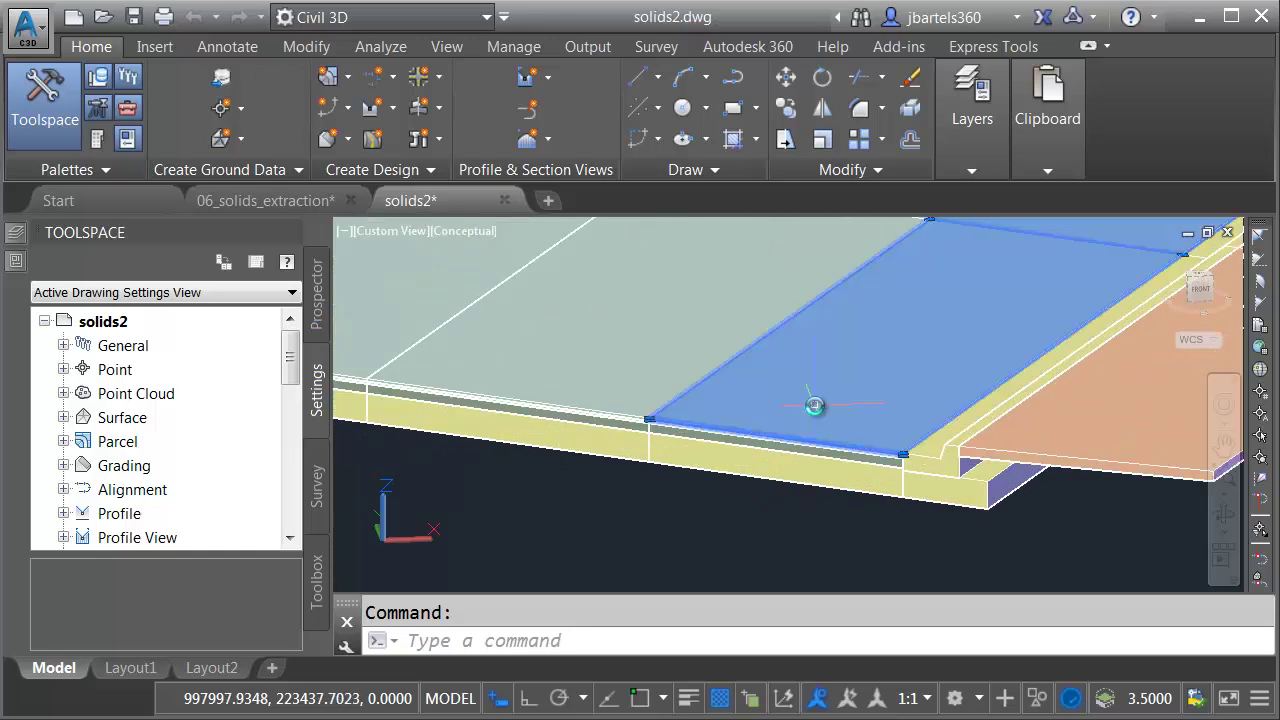
pyautogui.moveTo(16, 262)
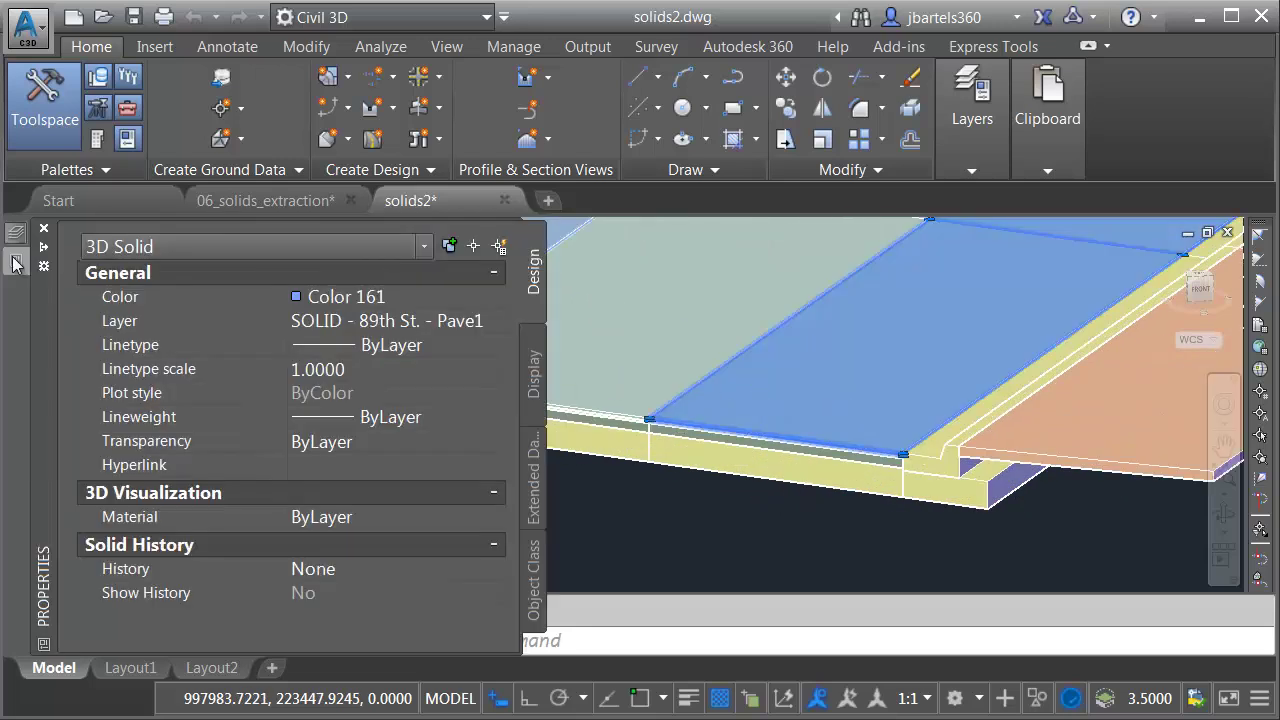
pyautogui.click(530, 474)
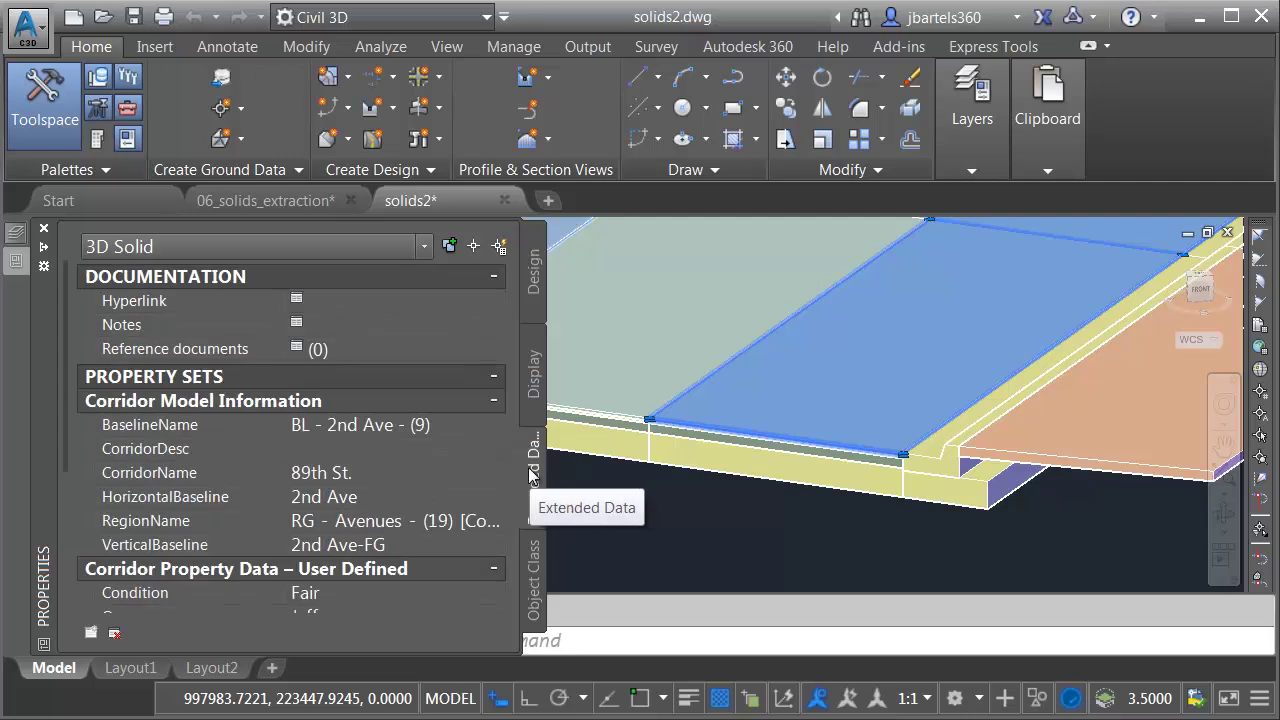
pyautogui.moveTo(65, 385); pyautogui.dragTo(55, 561)
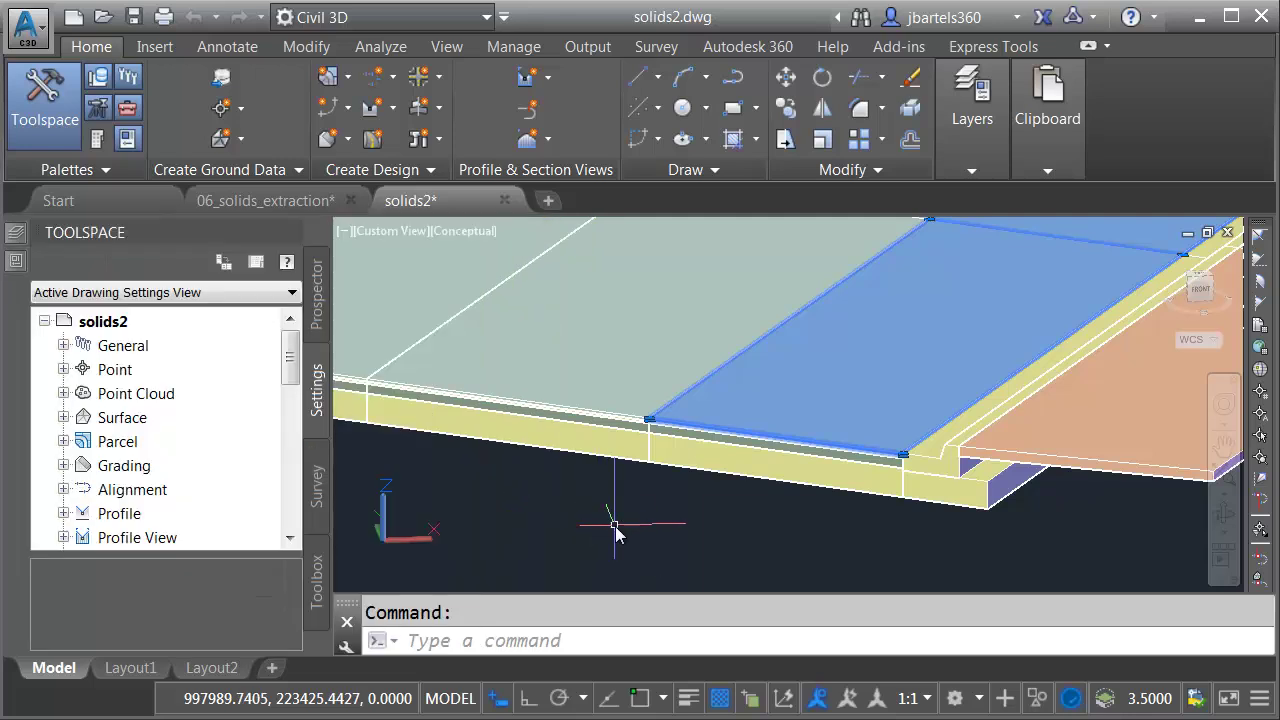
pyautogui.press('Escape')
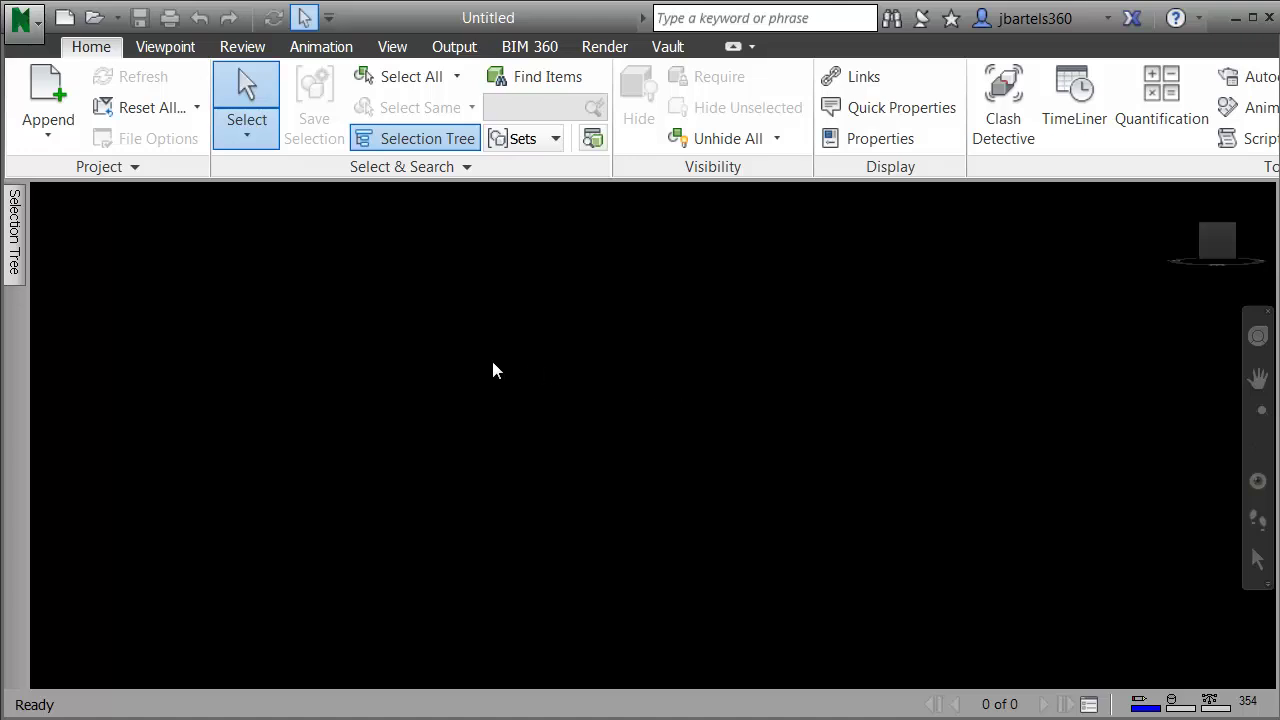
# Load solids2.dwg in Navisworks, then orbit, zoom and pan in on the pavement slabs
pyautogui.click(93, 17)
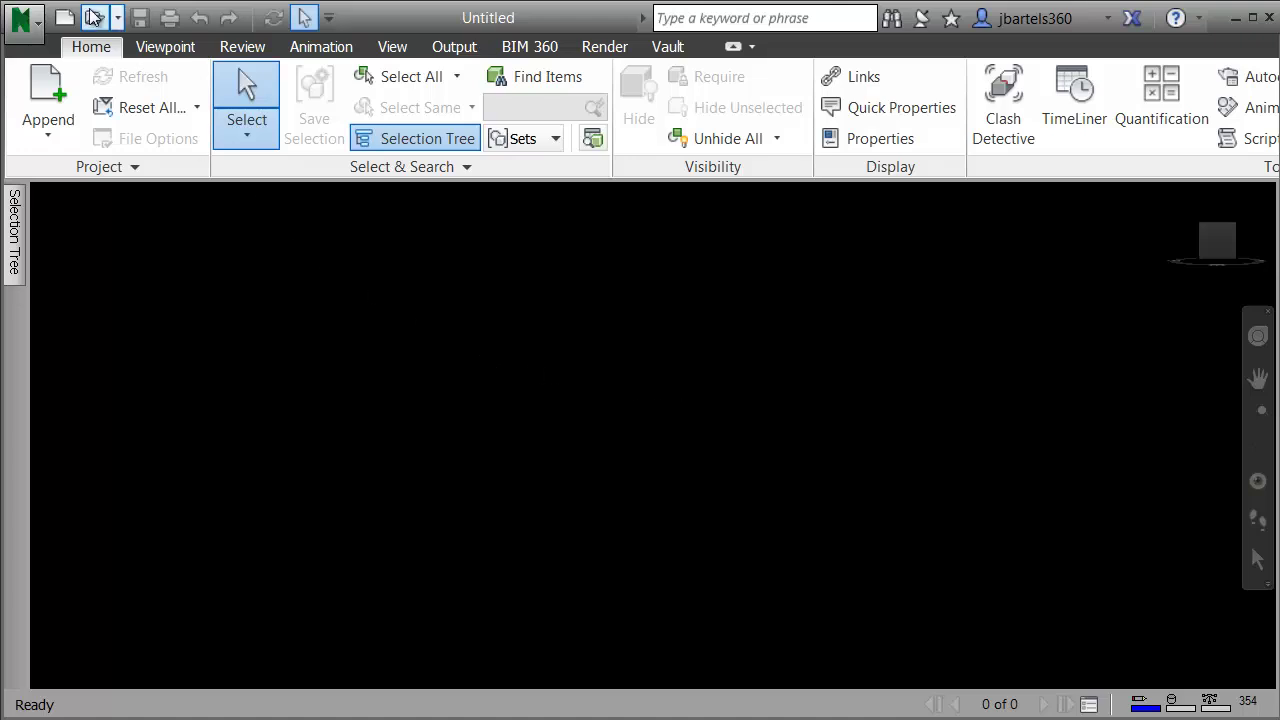
pyautogui.click(440, 245)
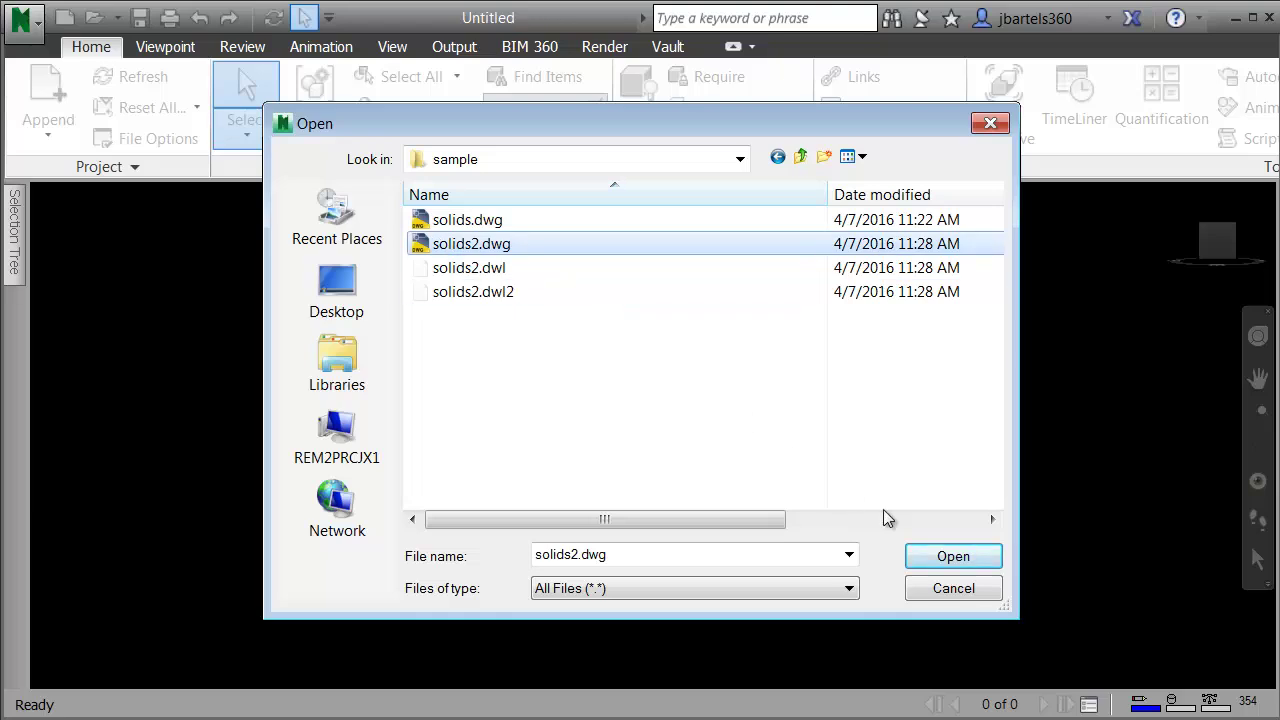
pyautogui.click(940, 557)
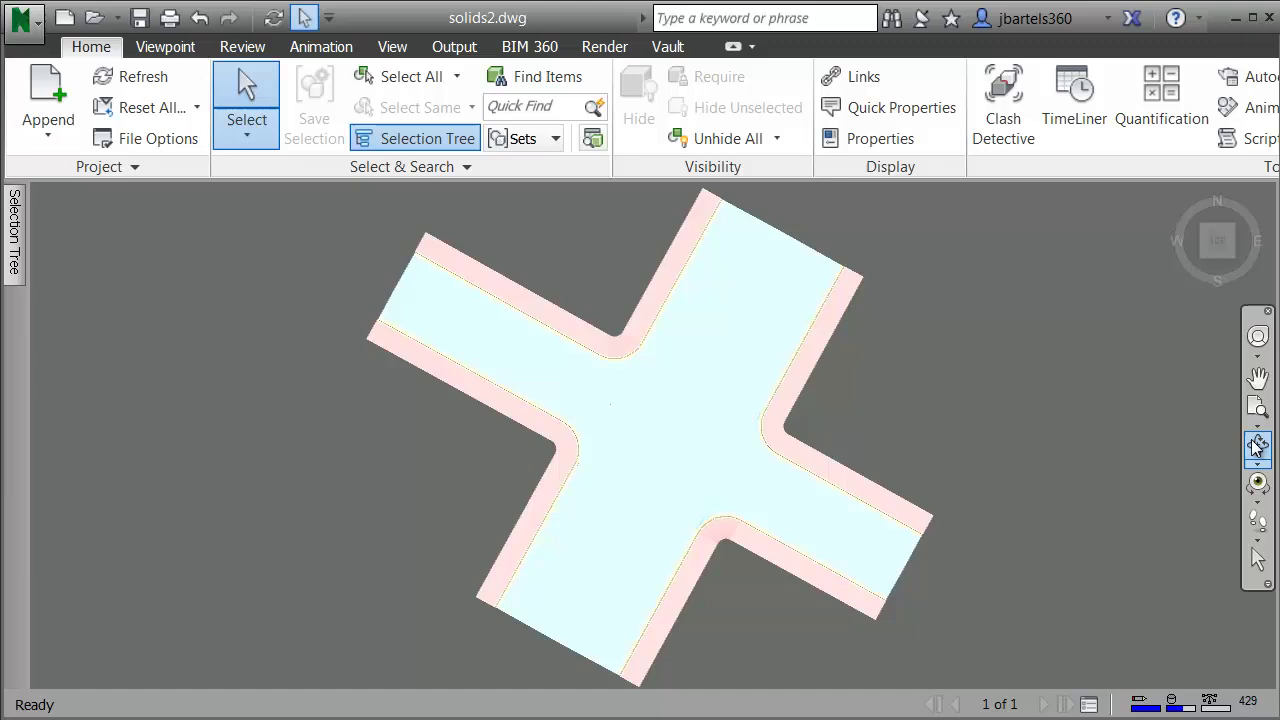
pyautogui.click(1258, 450)
pyautogui.moveTo(714, 591); pyautogui.dragTo(720, 449)
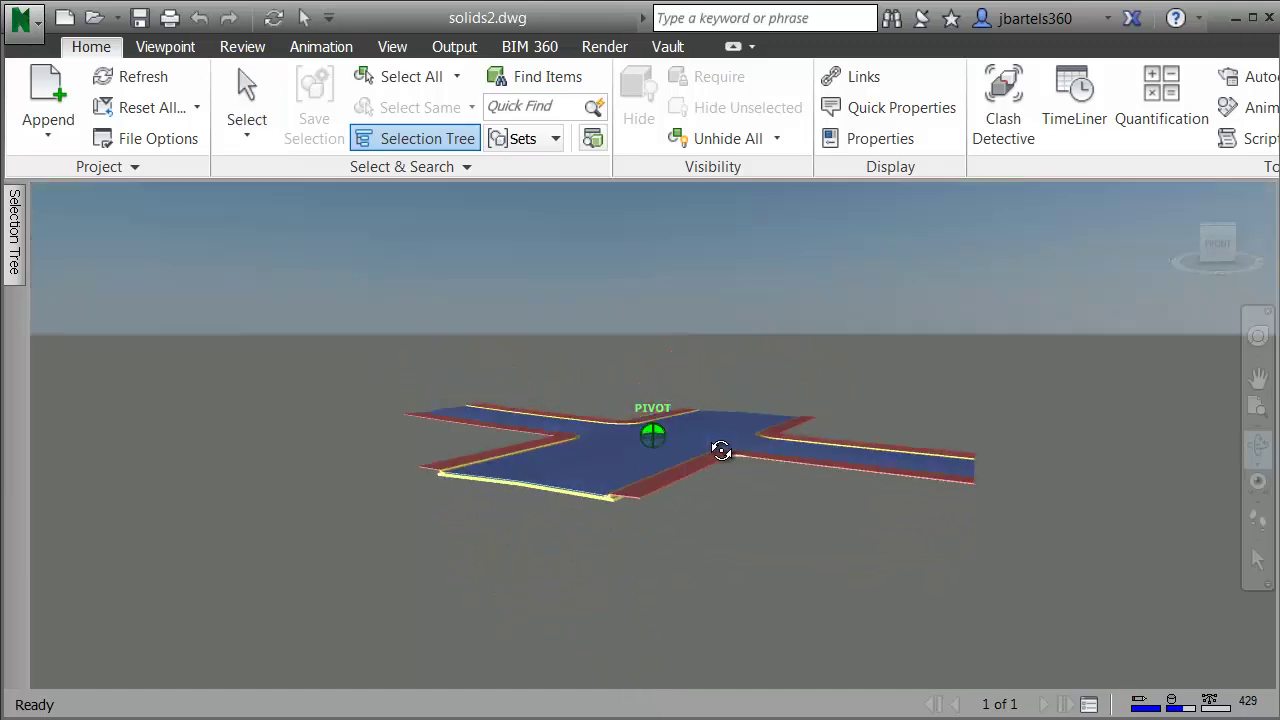
pyautogui.scroll(6, 612, 510)
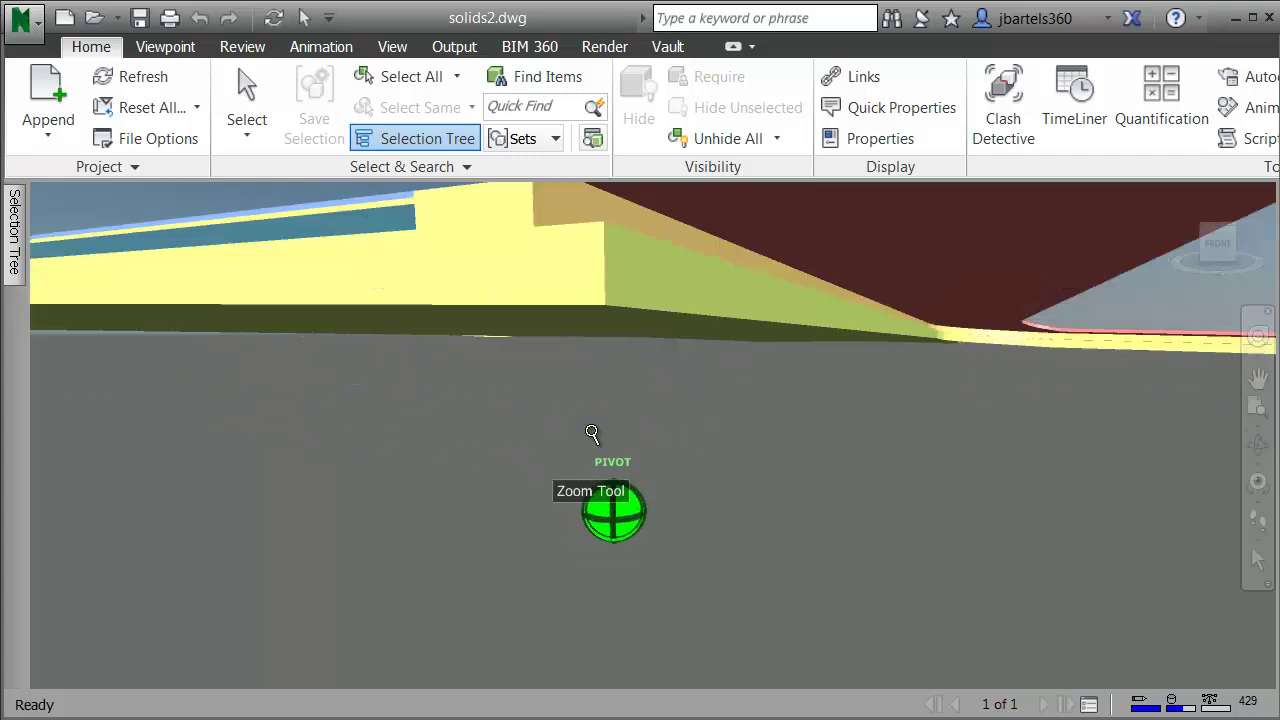
pyautogui.moveTo(609, 506); pyautogui.dragTo(606, 443, button='middle')
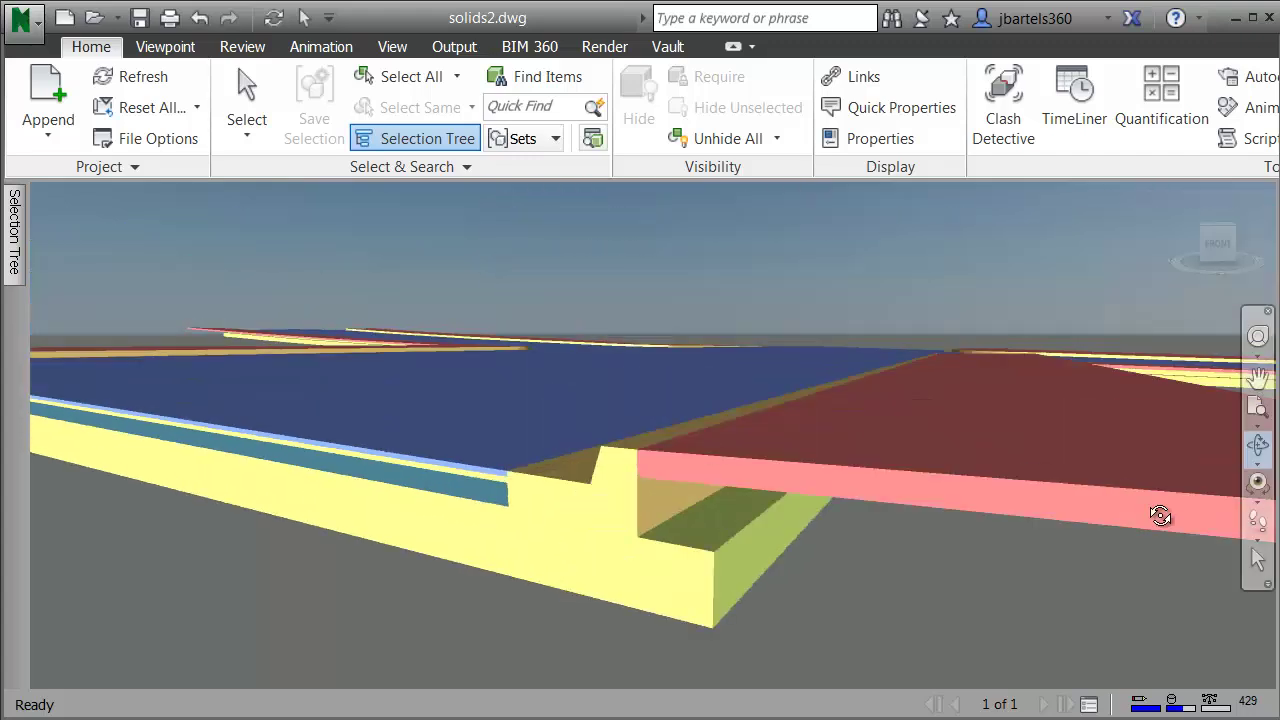
# Select the blue pavement slab and display its properties
pyautogui.click(1257, 563)
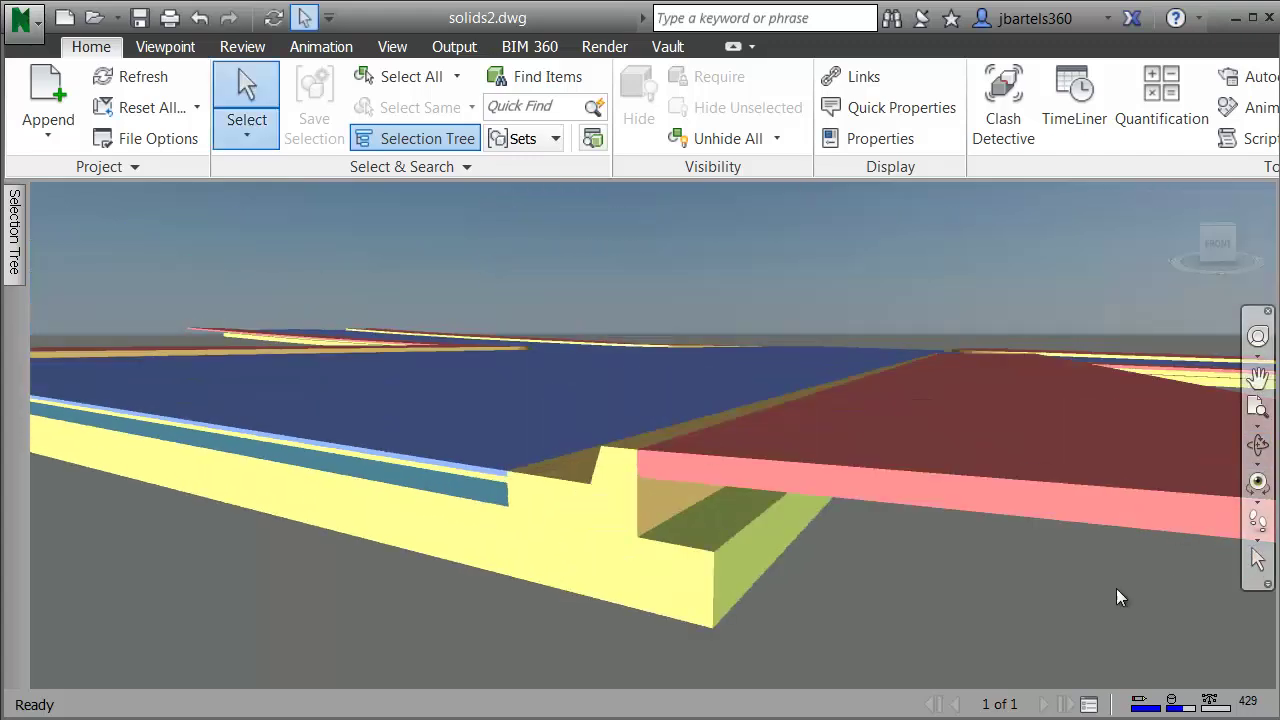
pyautogui.click(498, 451)
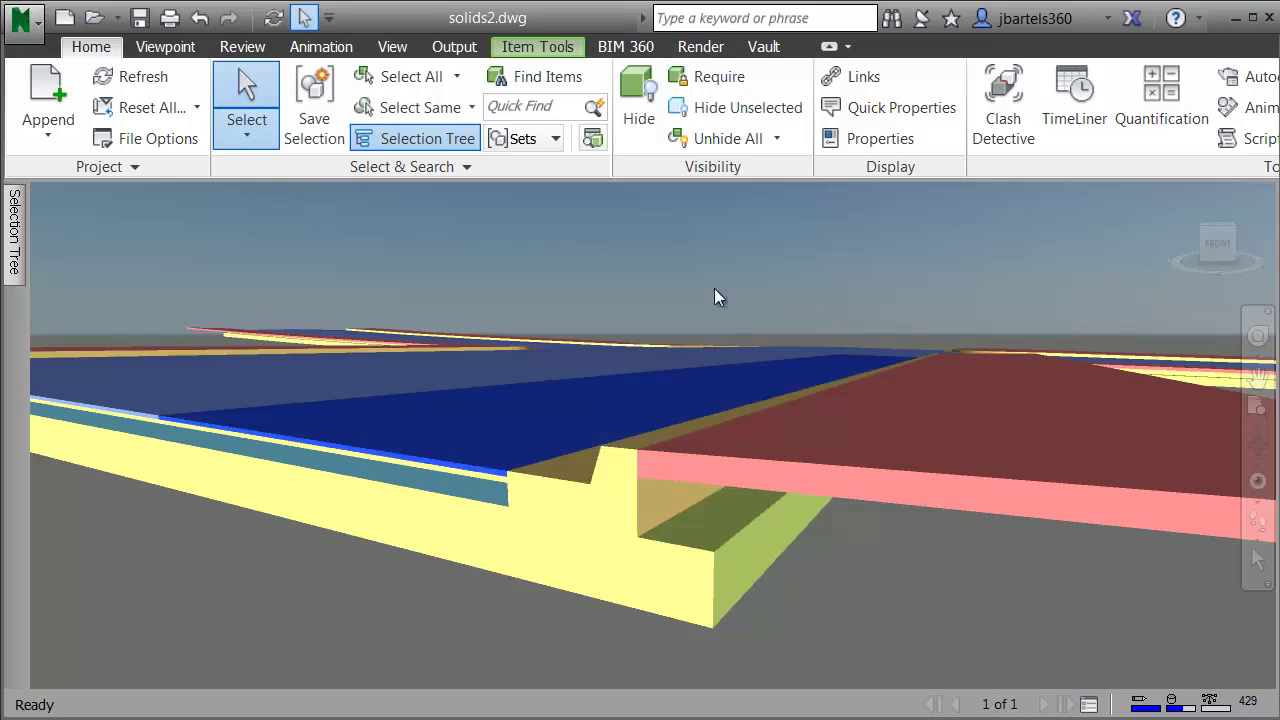
pyautogui.click(862, 138)
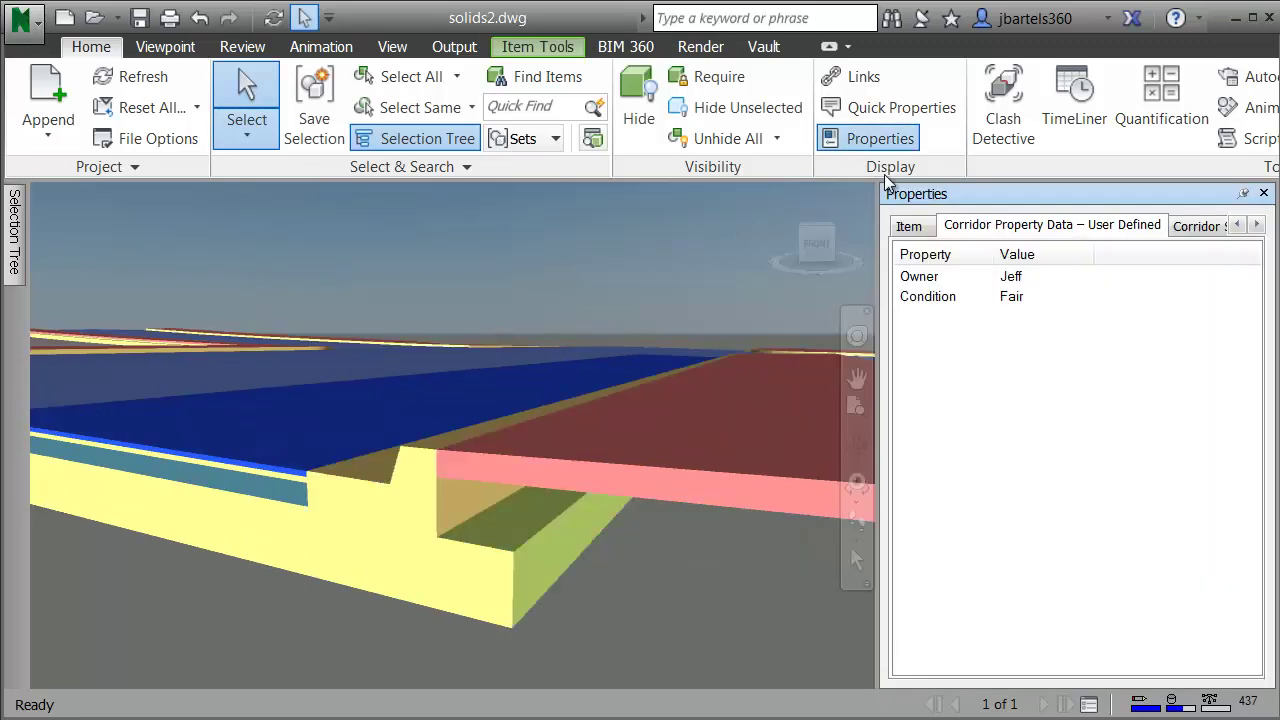
# Review its Item, Corridor Property Data, Corridor Shape Information (Pave1) and Corridor Model Information tabs
pyautogui.click(910, 228)
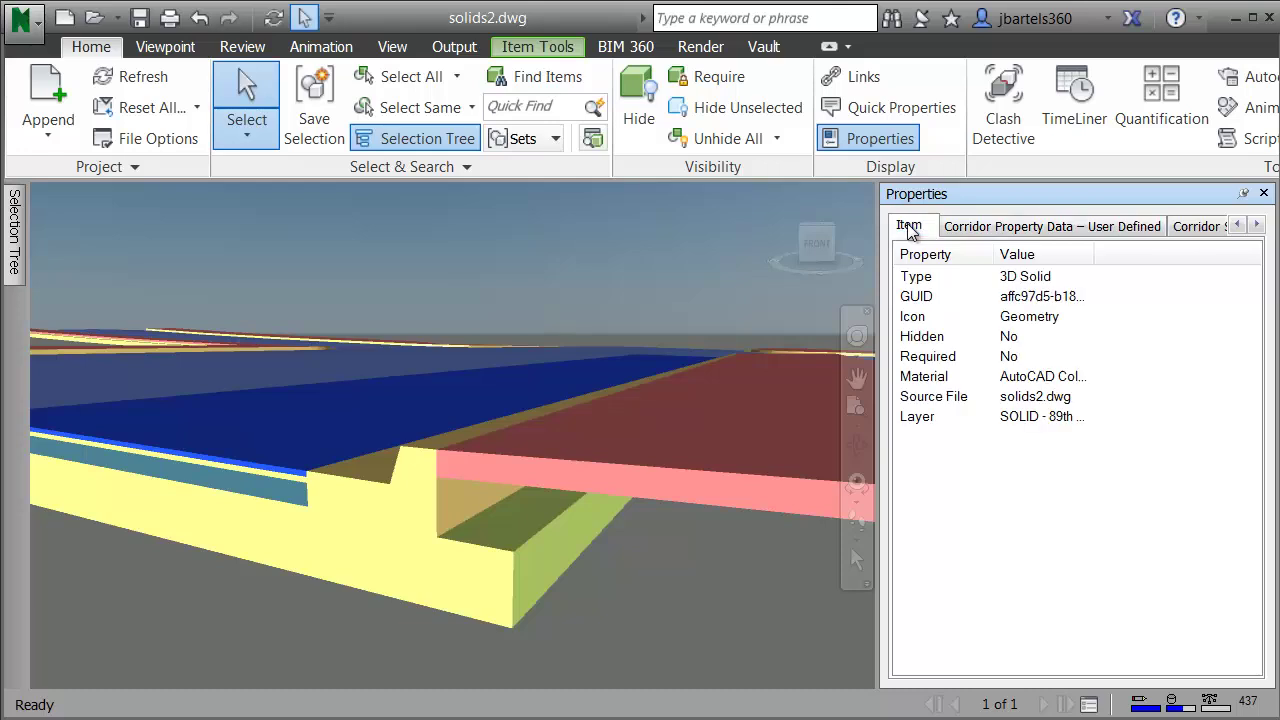
pyautogui.click(967, 230)
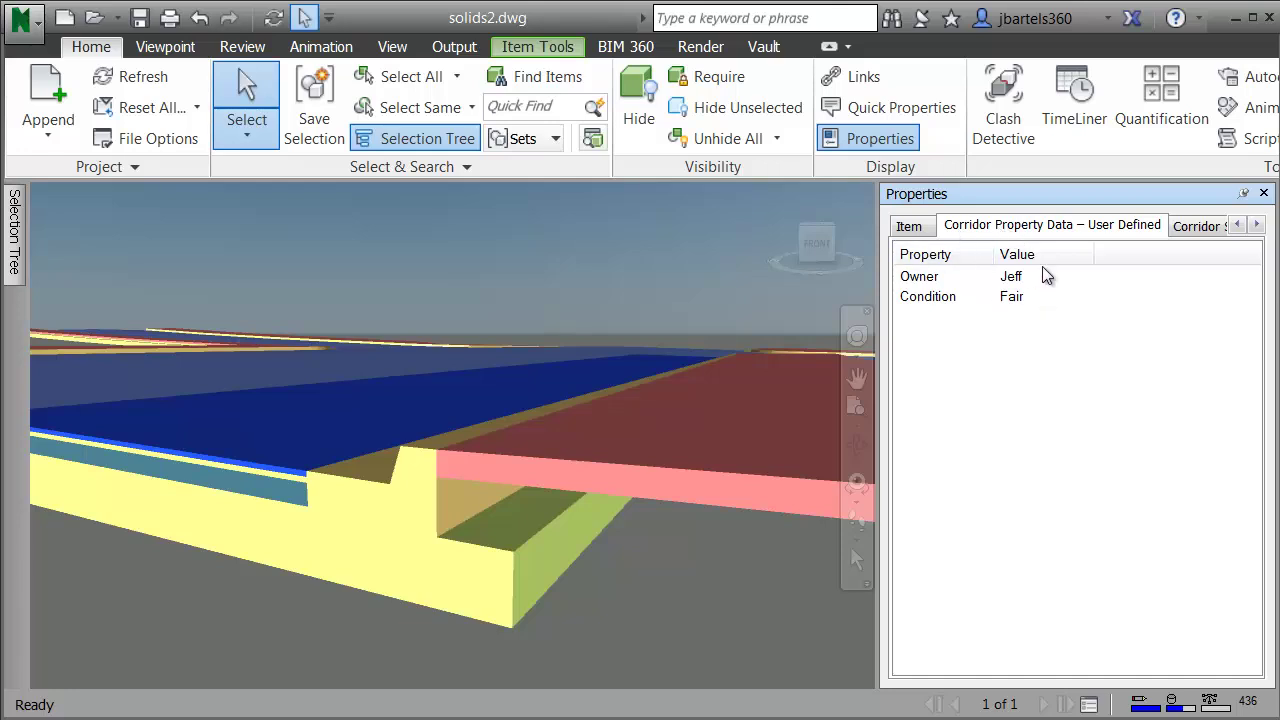
pyautogui.click(1257, 226)
pyautogui.click(1220, 230)
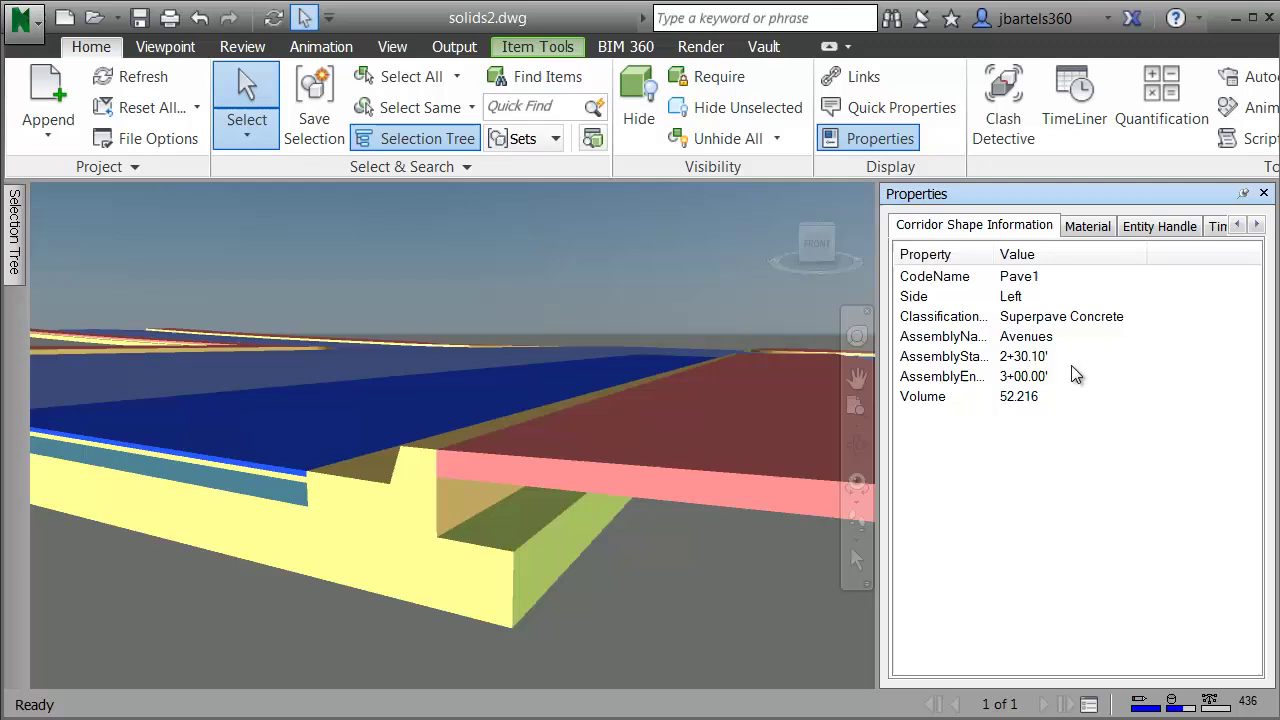
pyautogui.click(1258, 228)
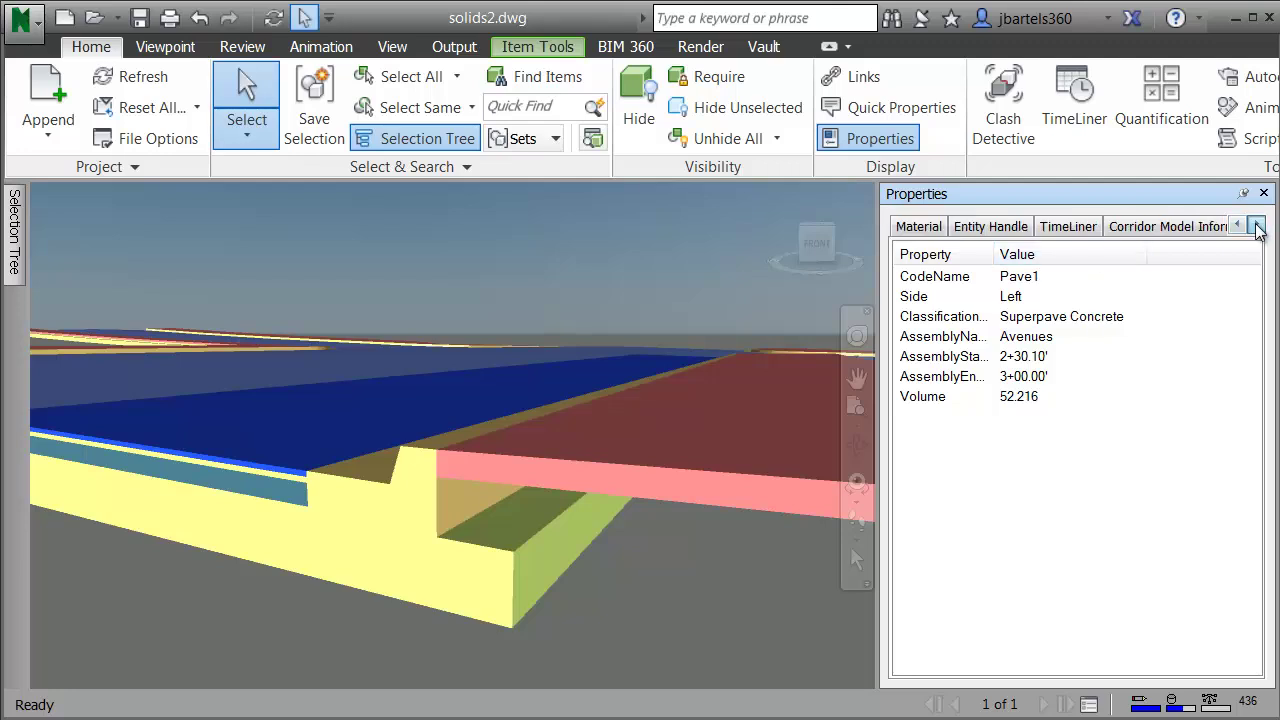
pyautogui.click(1176, 227)
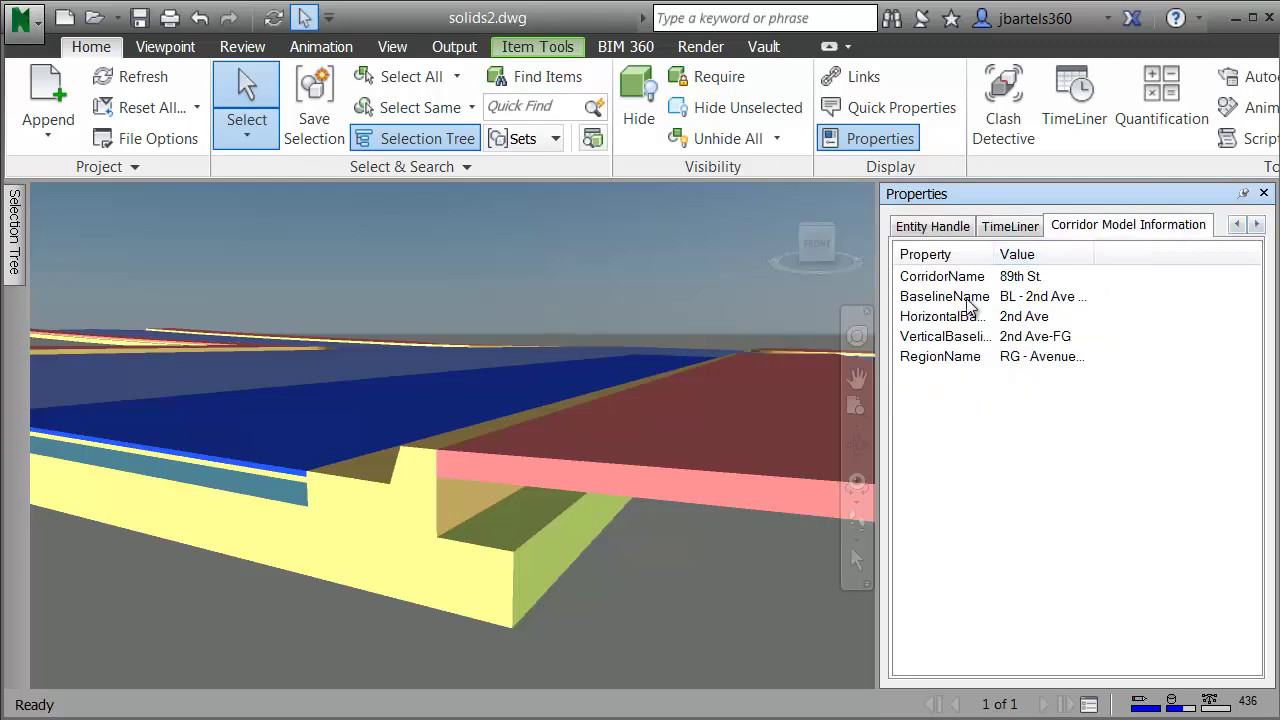